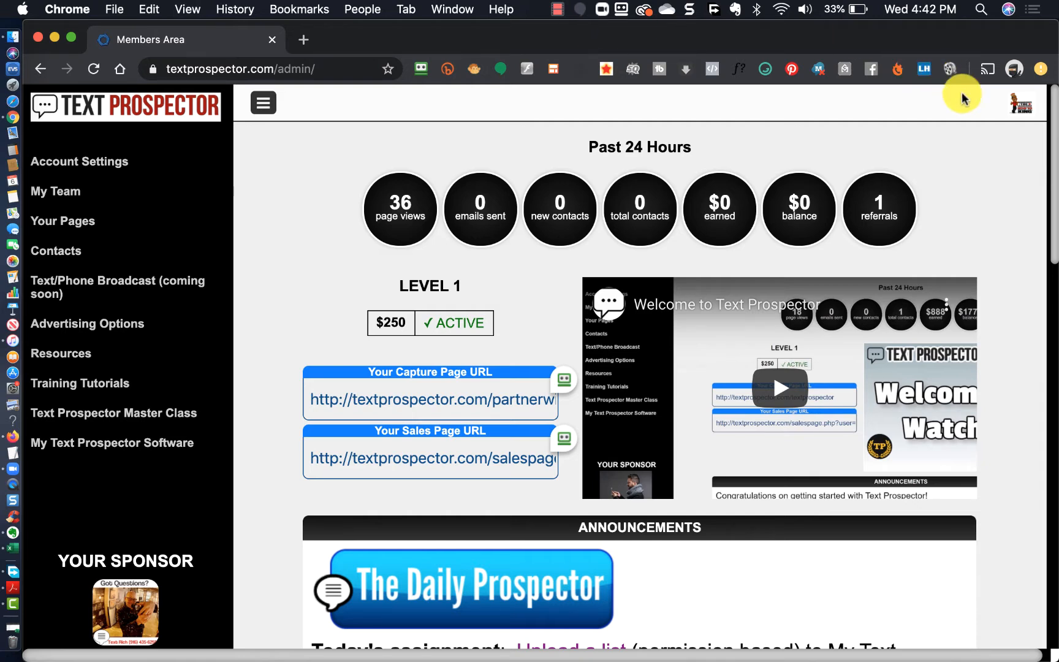
Review the contact details, photo and password sections of the profile page, and save the profile
left_click(1020, 112)
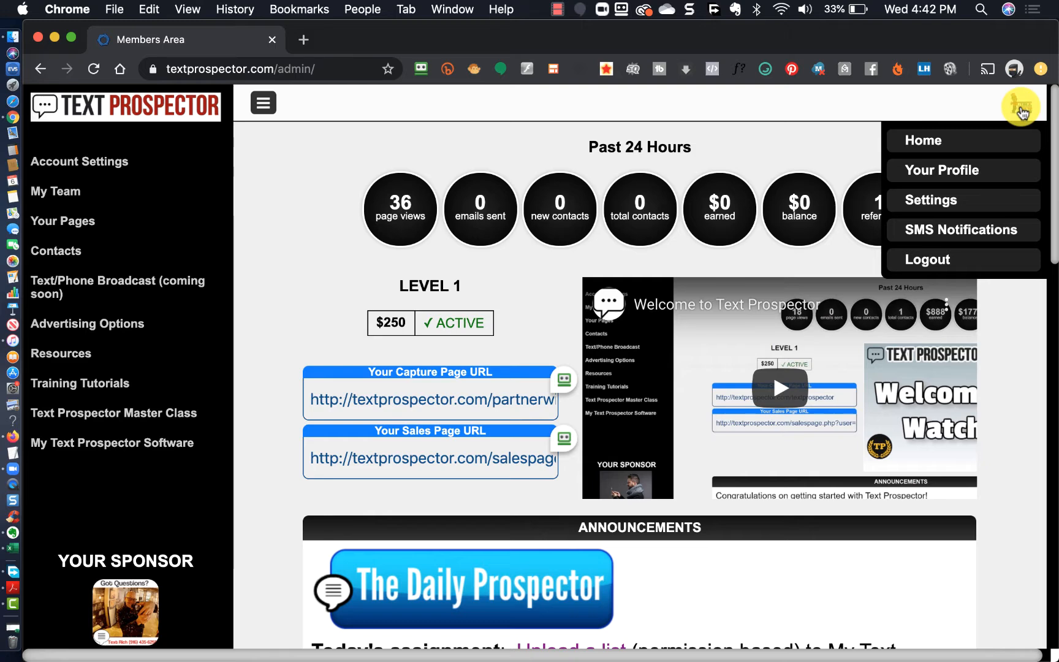
left_click(945, 173)
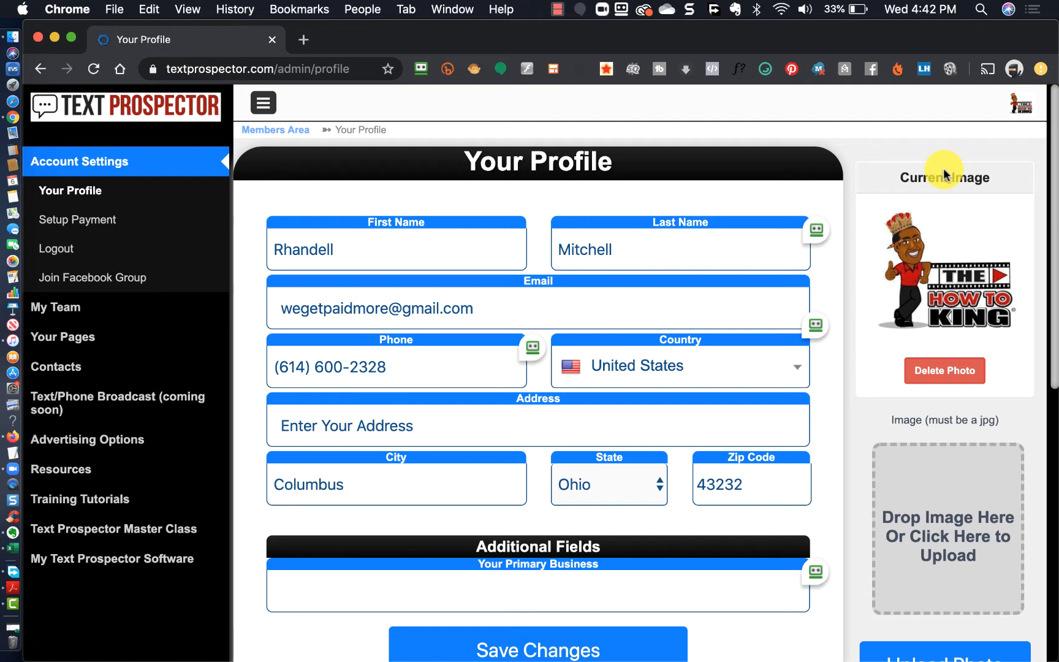
scroll(392, 340, "down", 5)
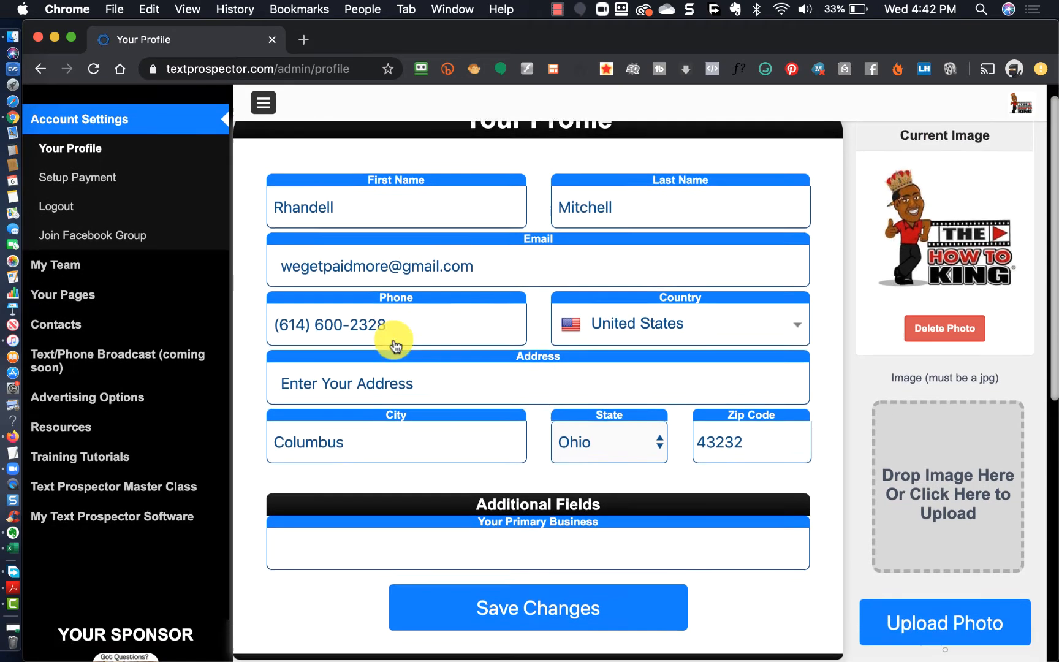
scroll(394, 343, "down", 10)
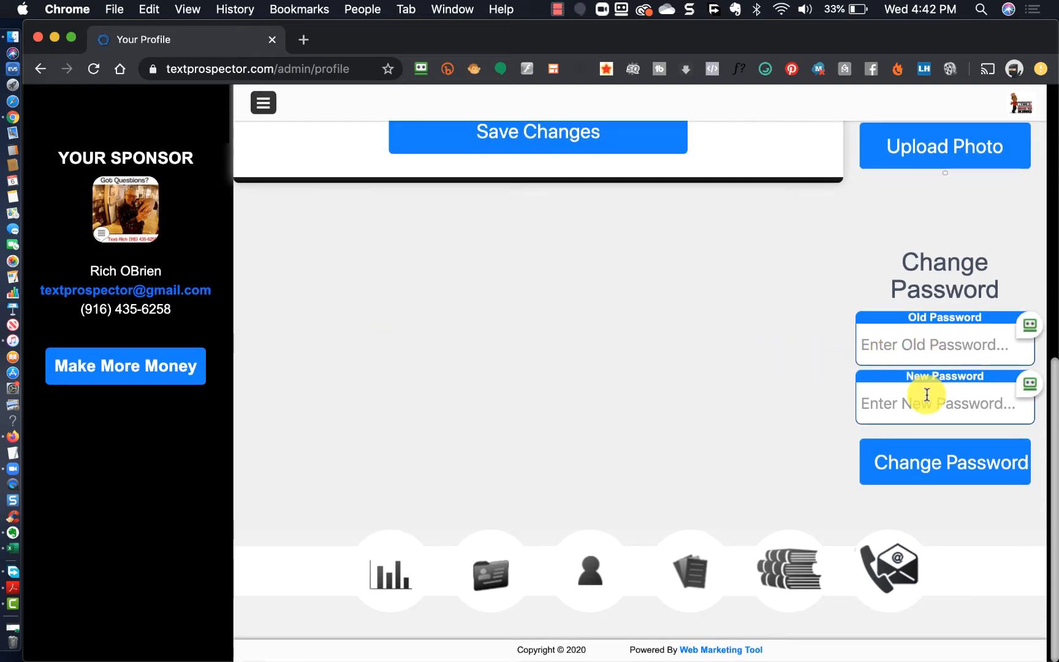
scroll(733, 319, "up", 12)
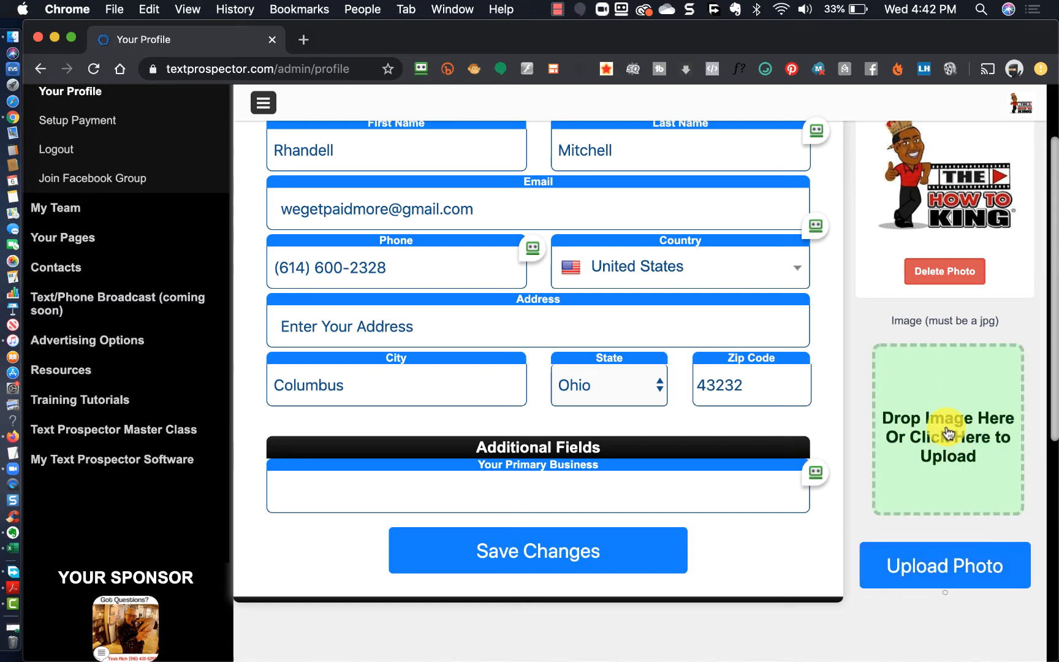
scroll(948, 433, "up", 3)
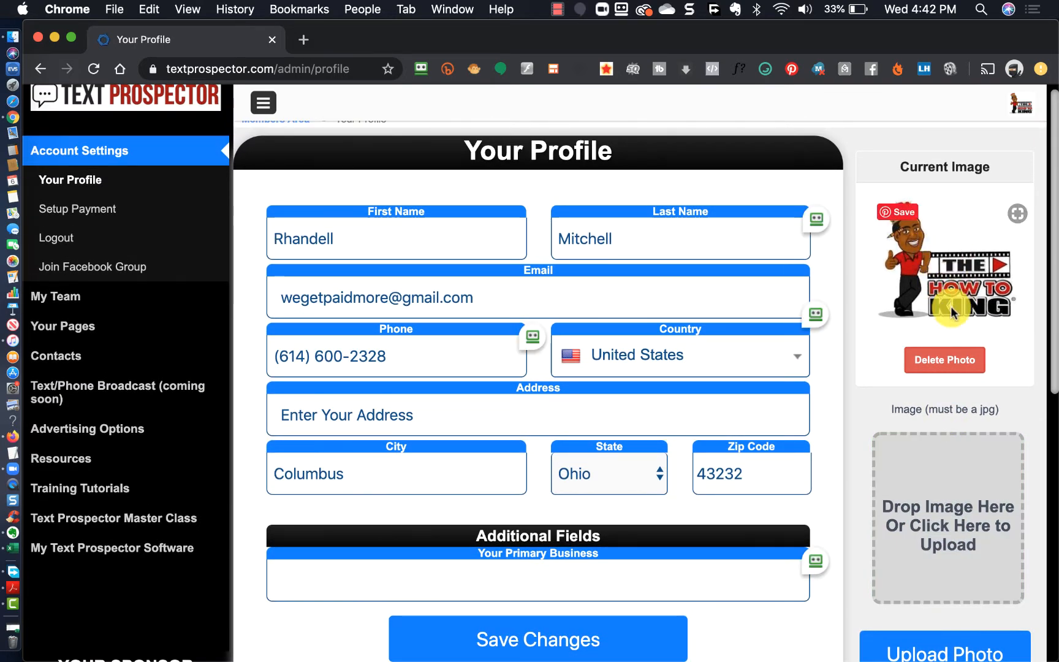
scroll(946, 375, "down", 3)
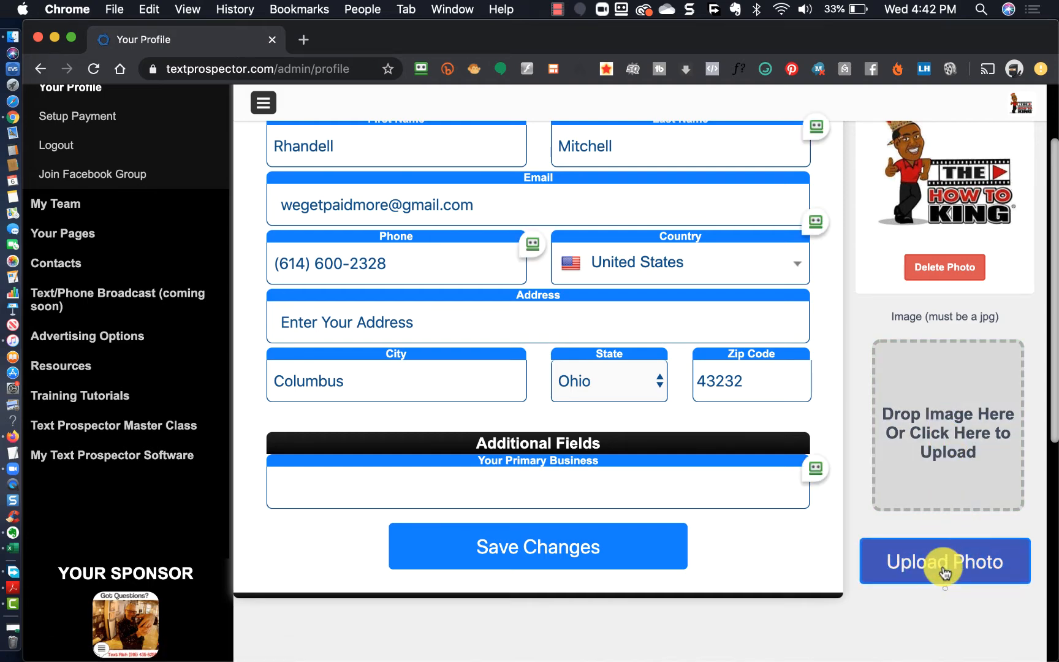
scroll(945, 189, "up", 2)
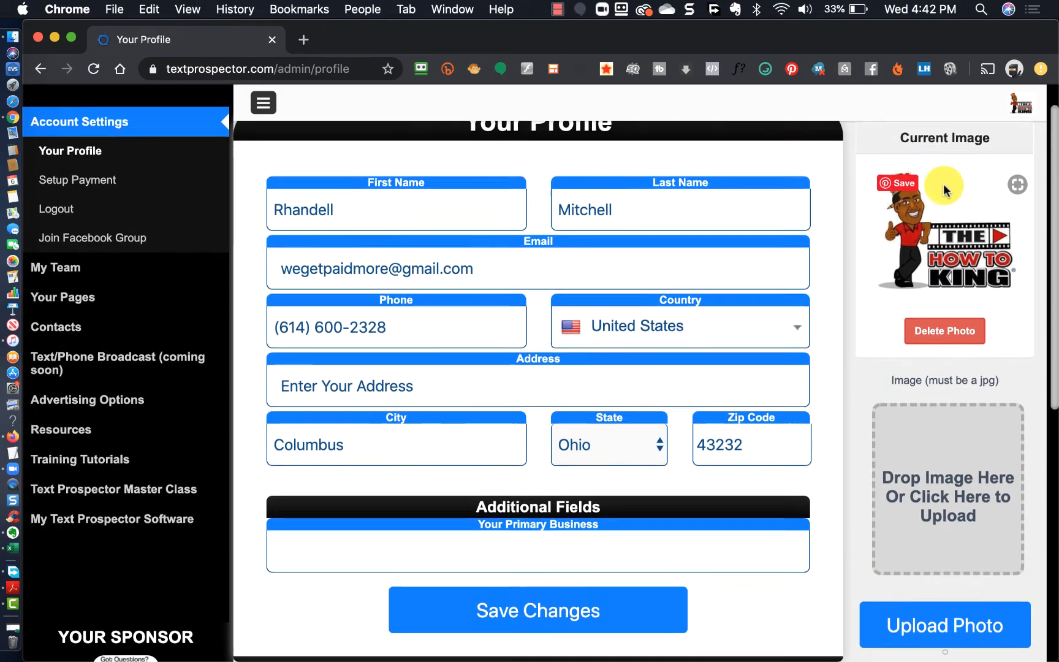
scroll(945, 189, "up", 1)
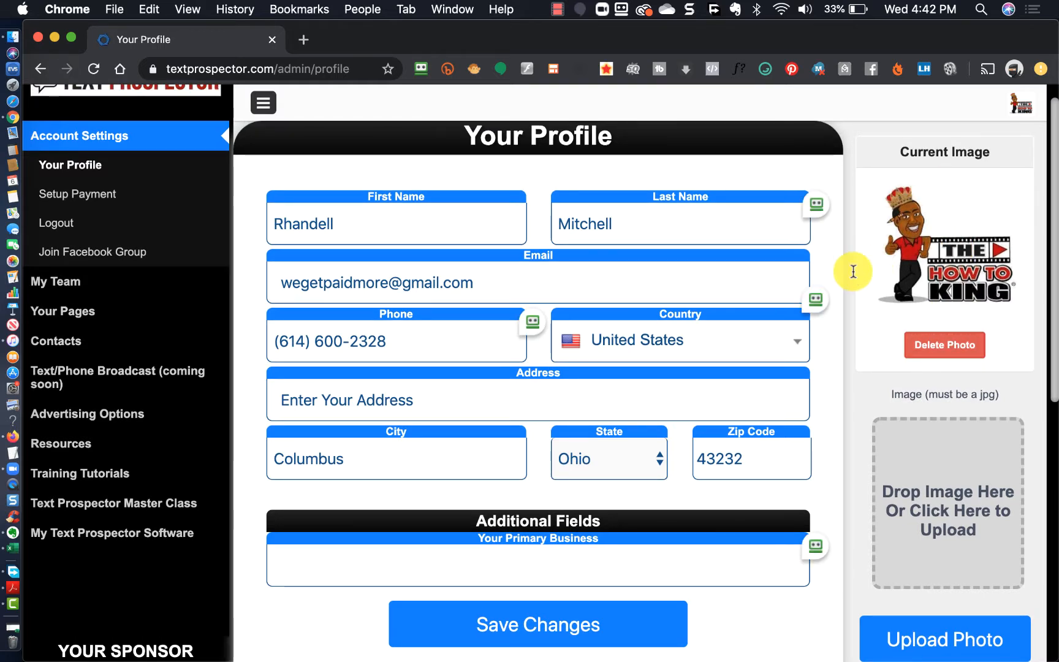
scroll(423, 309, "up", 1)
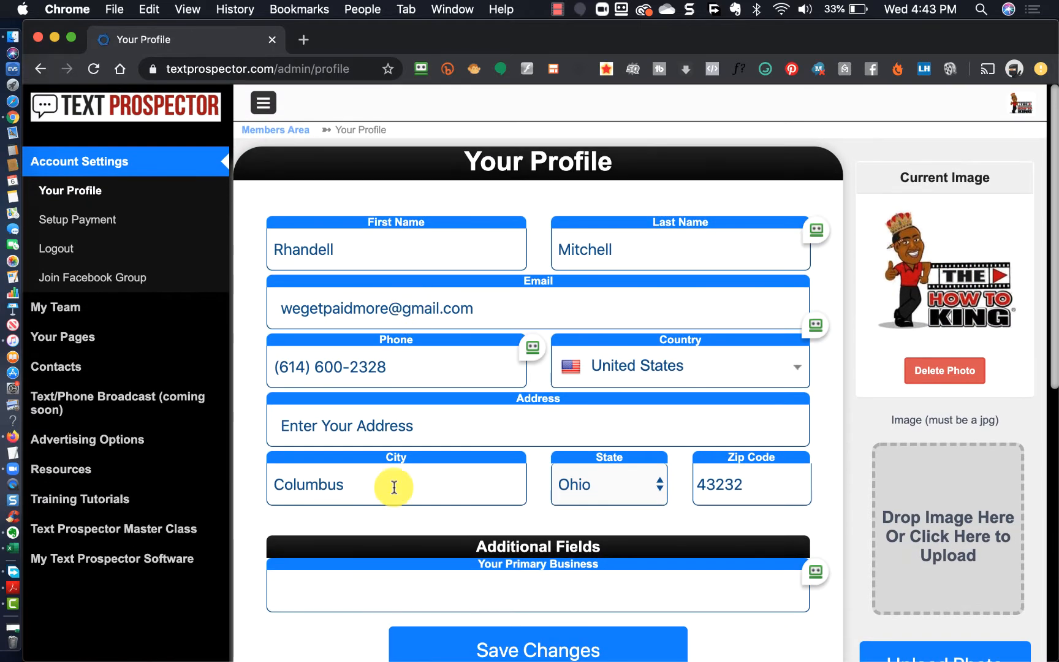
scroll(394, 488, "down", 15)
left_click(520, 151)
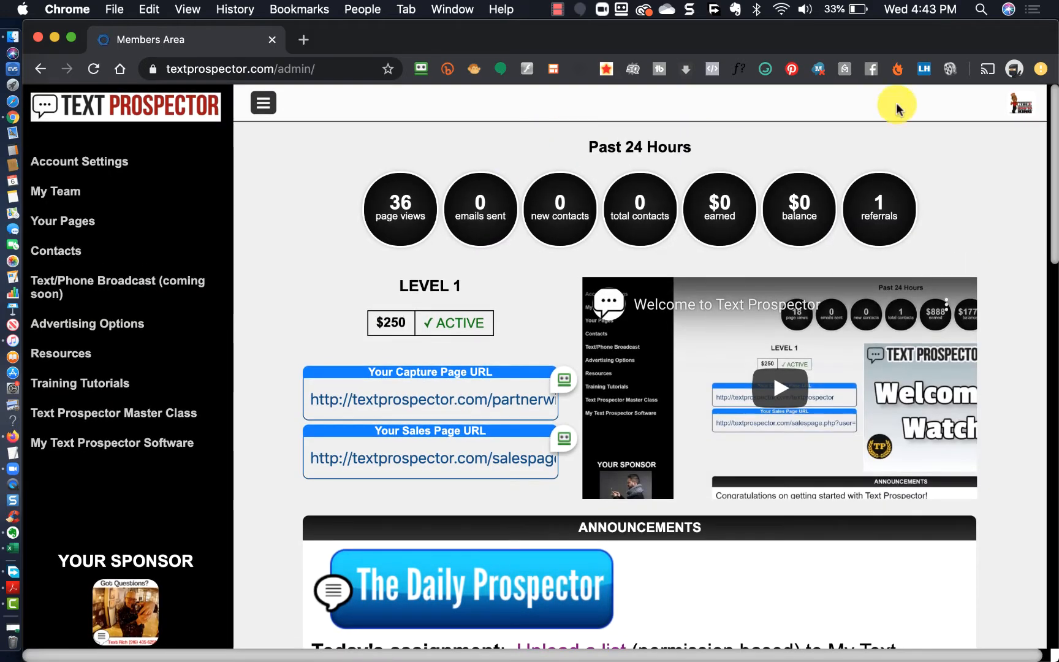
Delete the connected GetResponse autoresponder from the account settings and confirm the deletion
left_click(1021, 108)
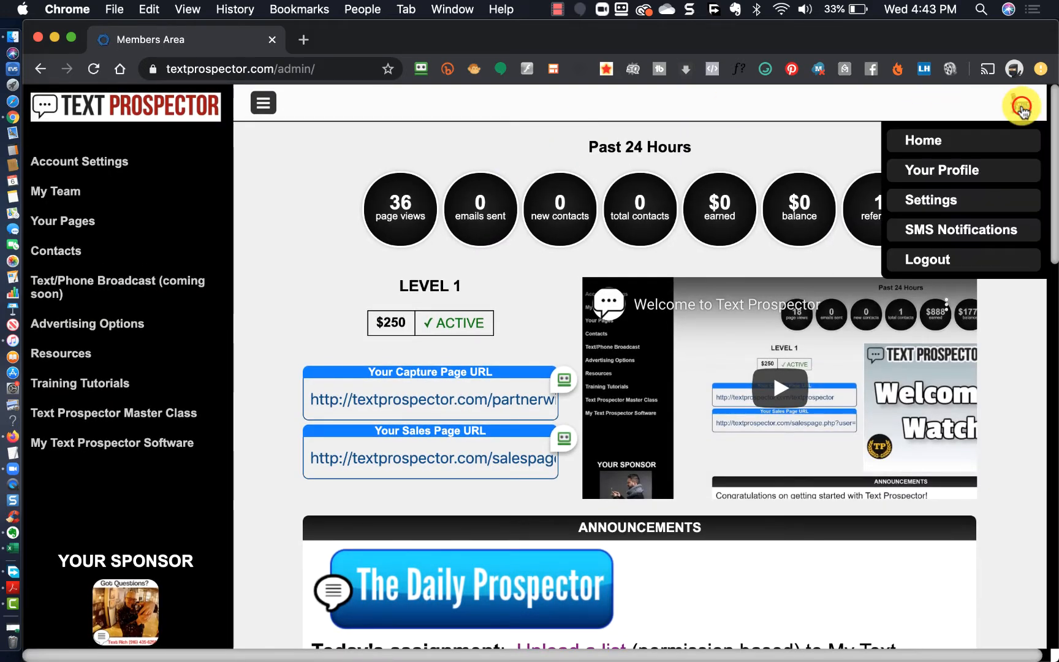
left_click(935, 200)
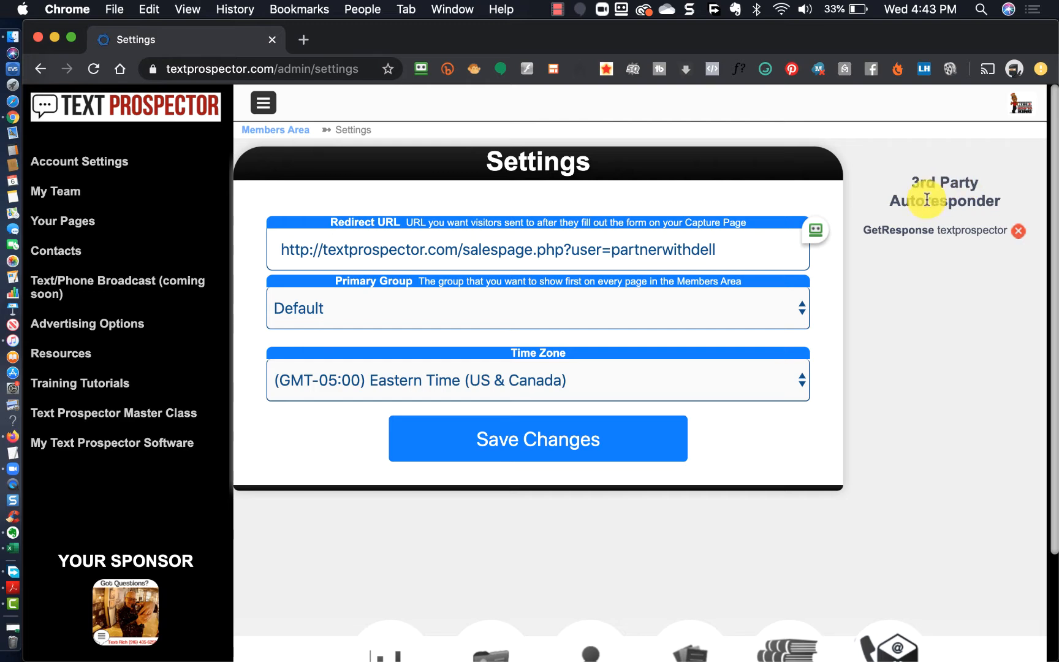
left_click(1019, 232)
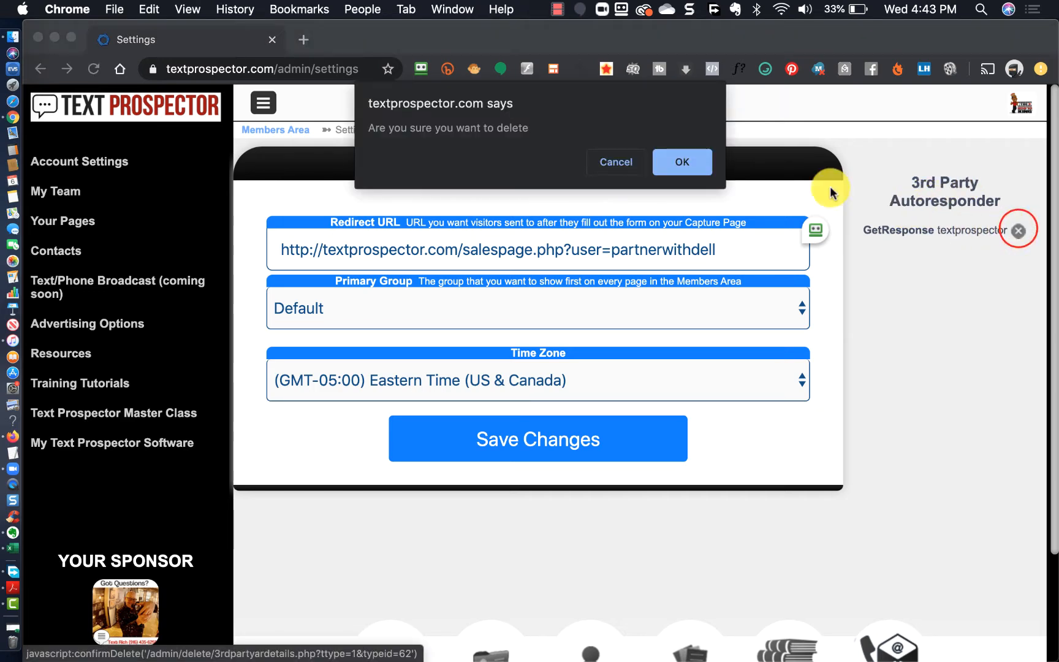
left_click(675, 166)
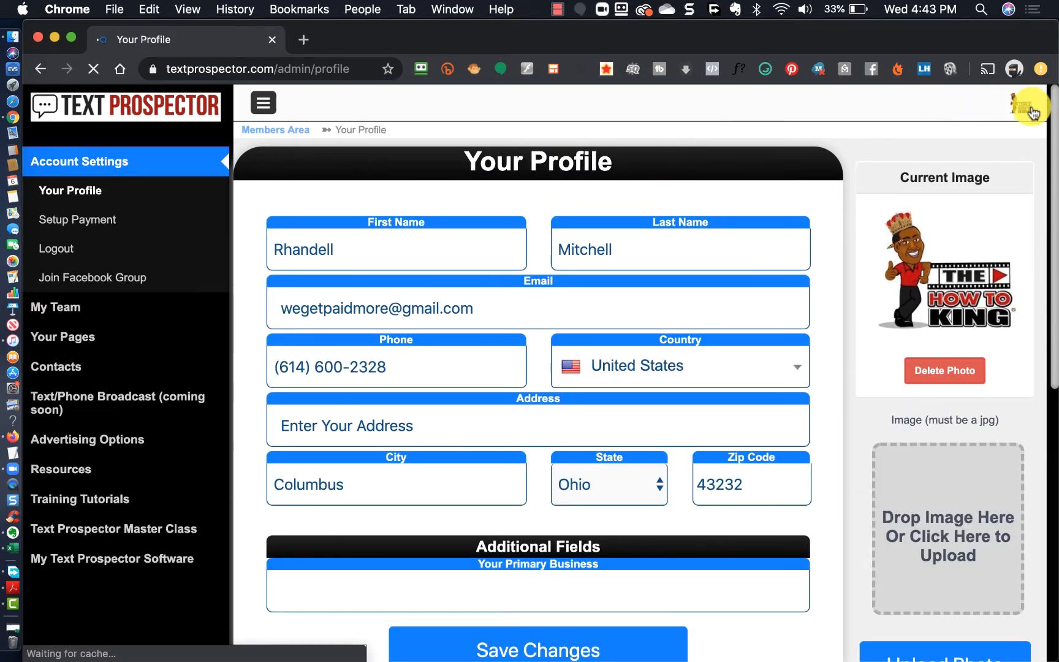
Set up GetResponse as the third-party autoresponder in the account settings with the campaign name textprospector, and save it
left_click(1019, 106)
left_click(933, 201)
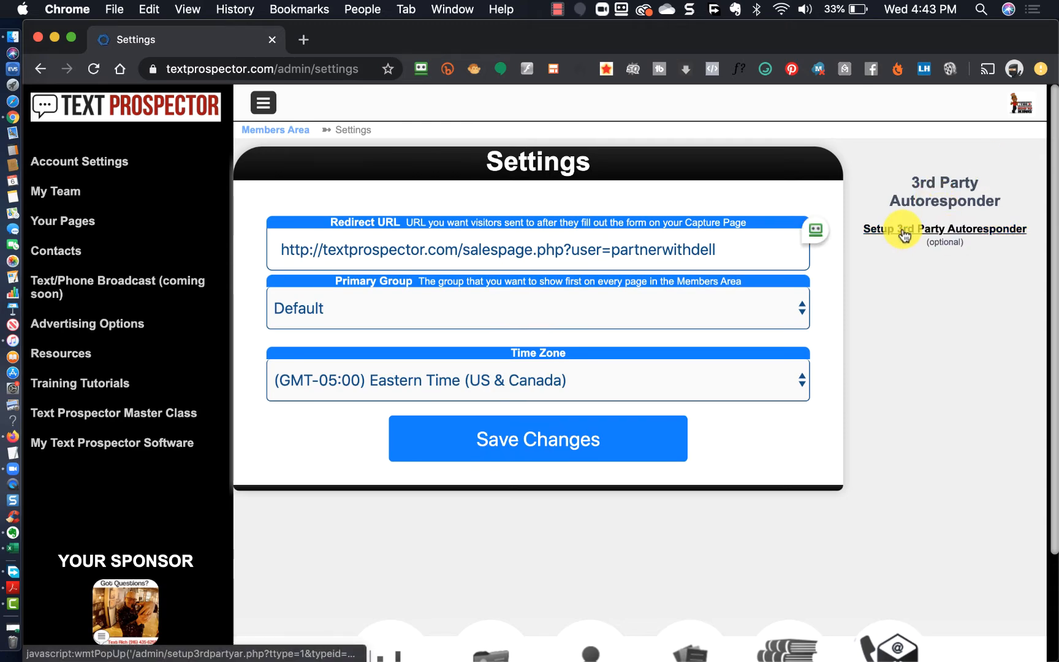
left_click(903, 233)
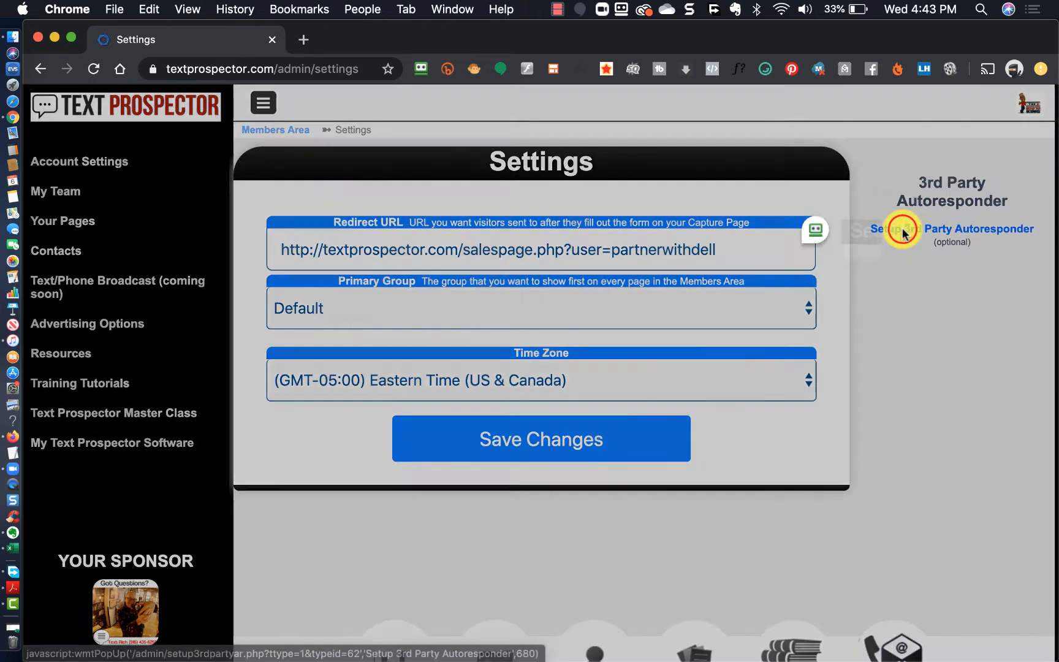
left_click(580, 158)
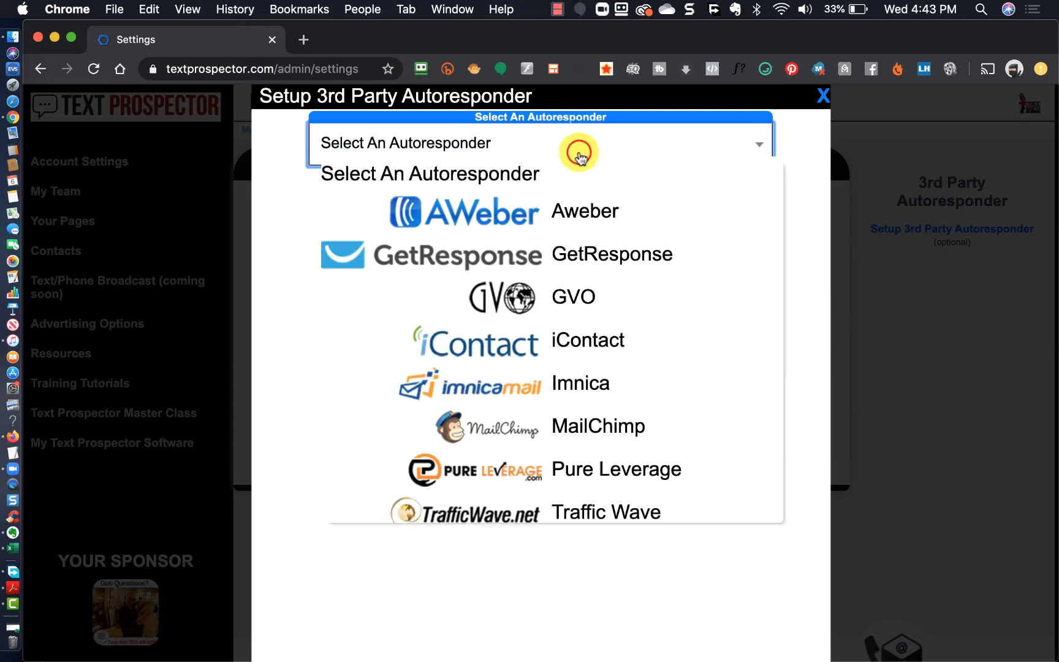
left_click(580, 256)
left_click(477, 228)
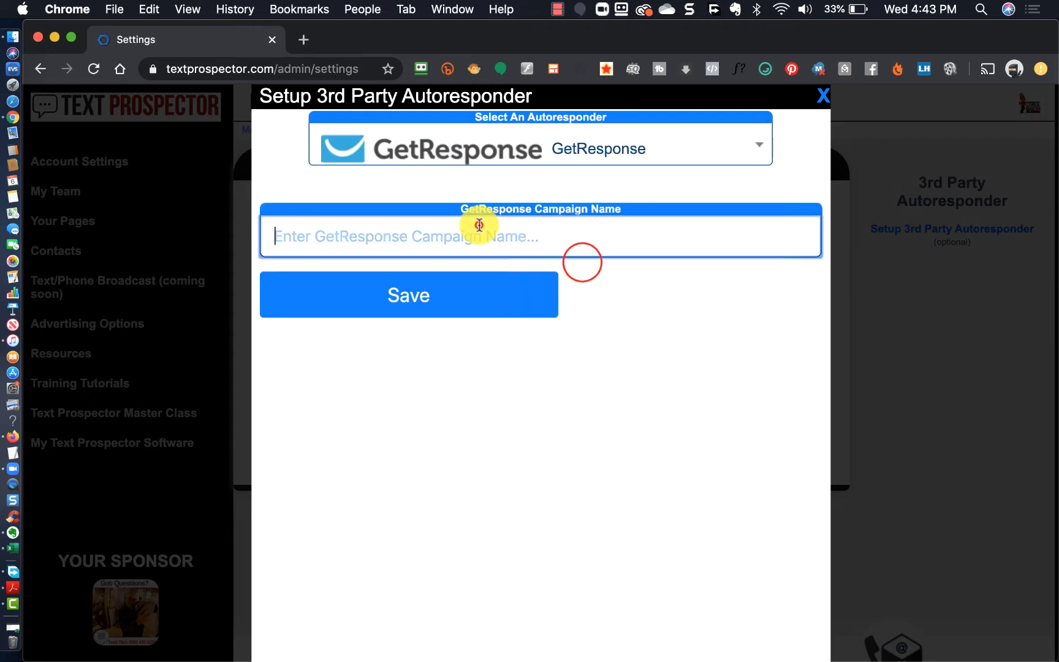
type("textprospector")
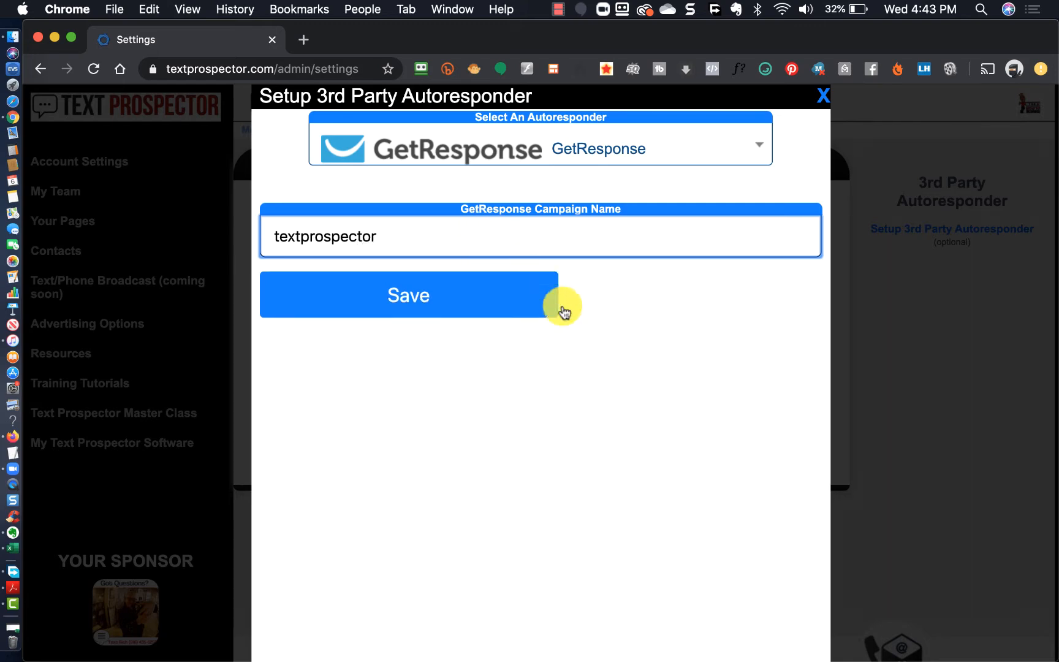
left_click(420, 293)
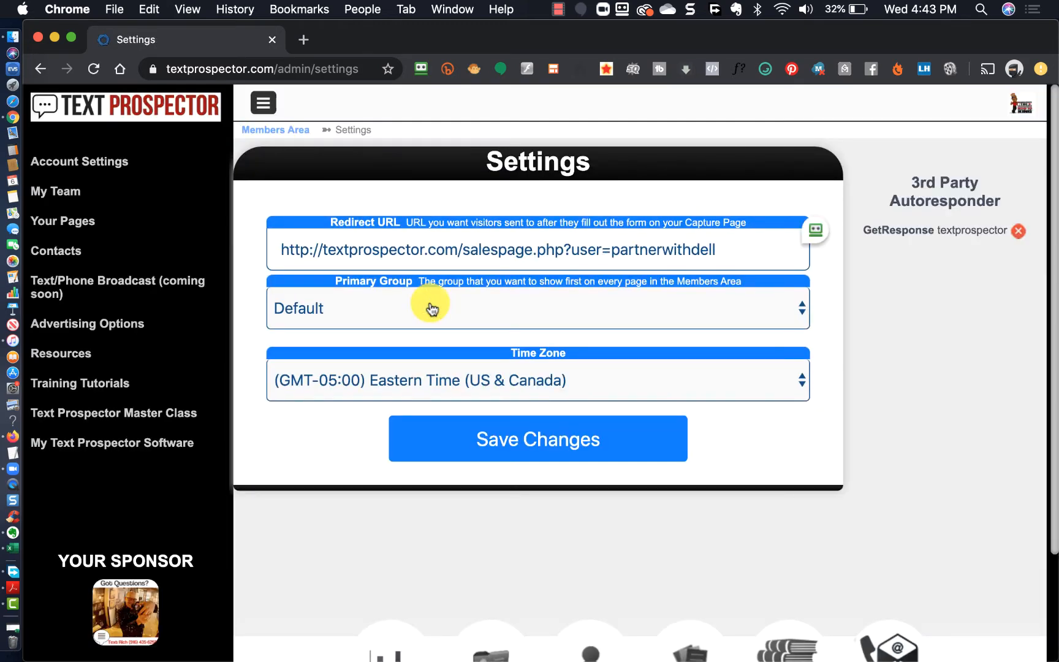
View the available time zones in the account settings, keeping (GMT-05:00) Eastern Time (US & Canada)
left_click(604, 424)
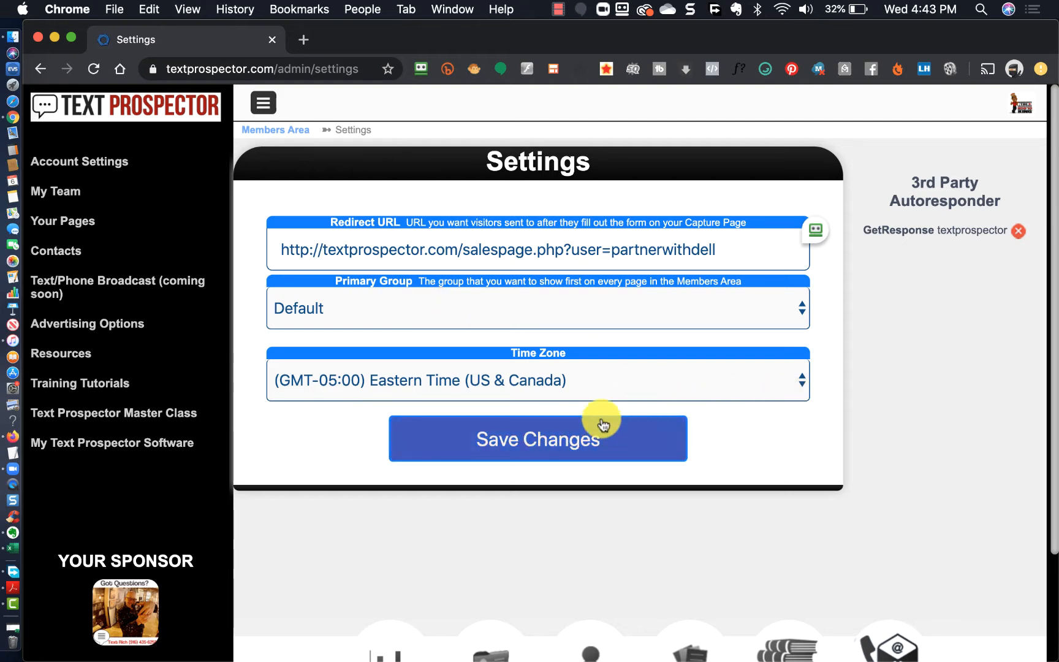
left_click(579, 383)
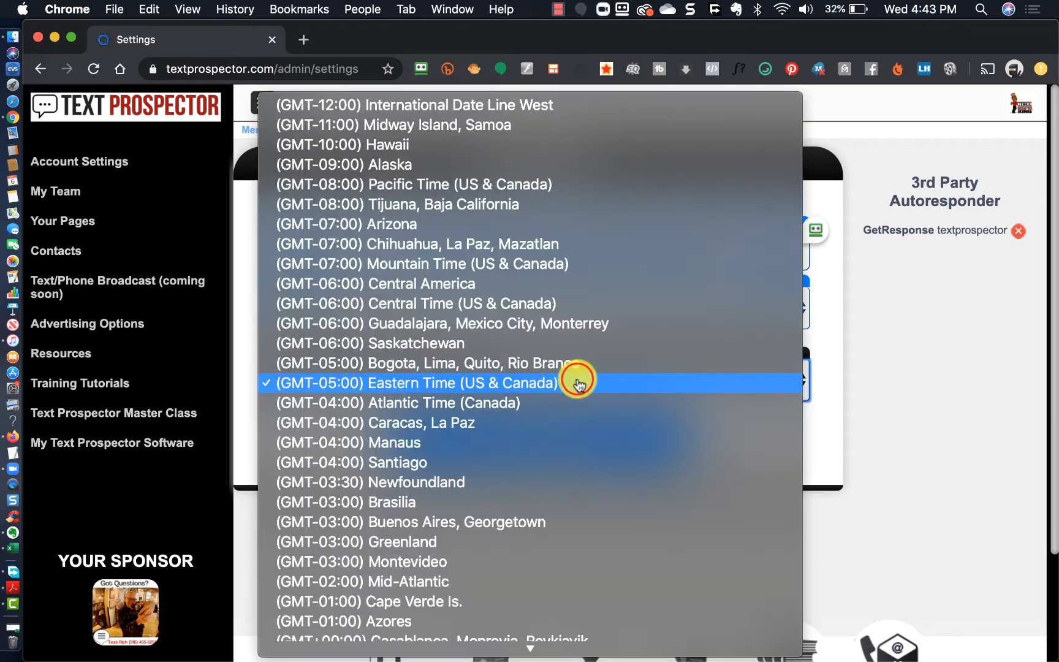
left_click(905, 402)
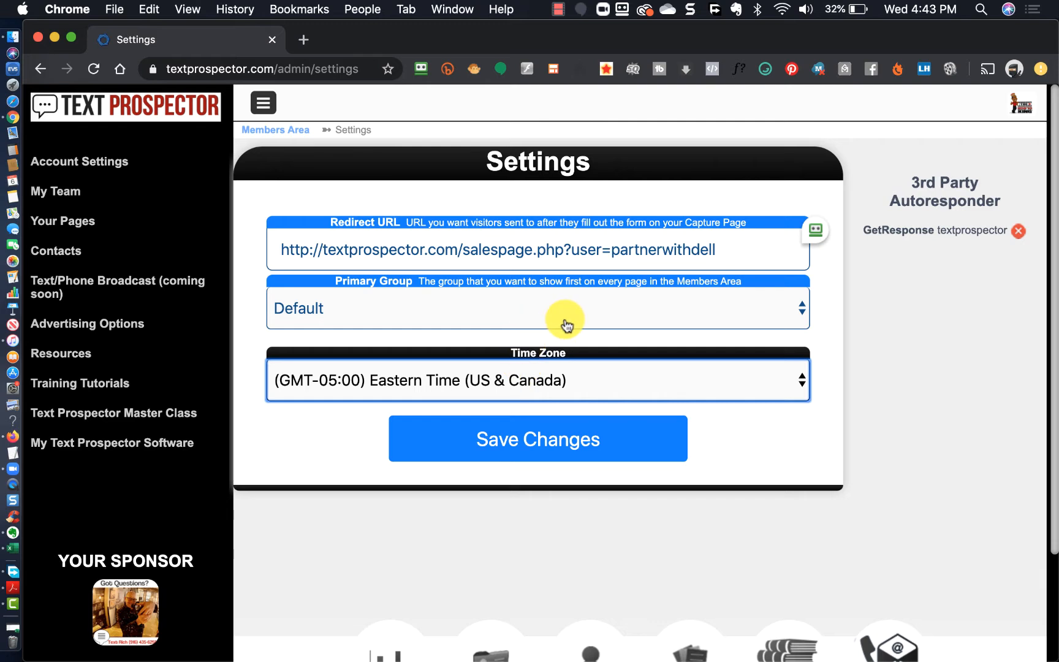
Preview the redirect URL's sales page in a separate tab, and return to the settings
triple_click(460, 254)
right_click(461, 253)
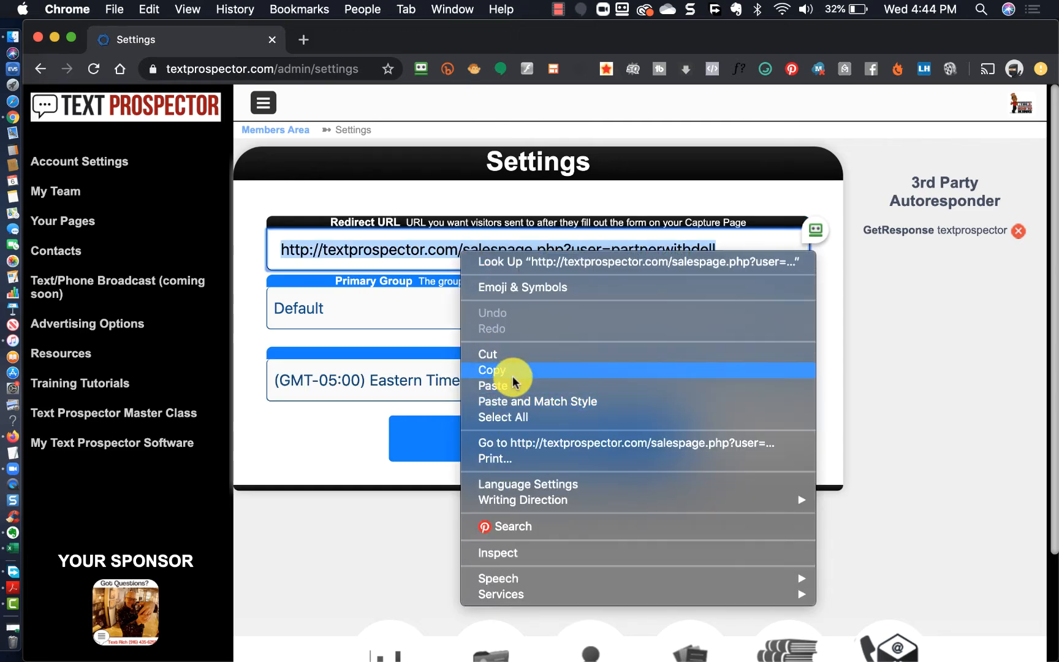
left_click(421, 249)
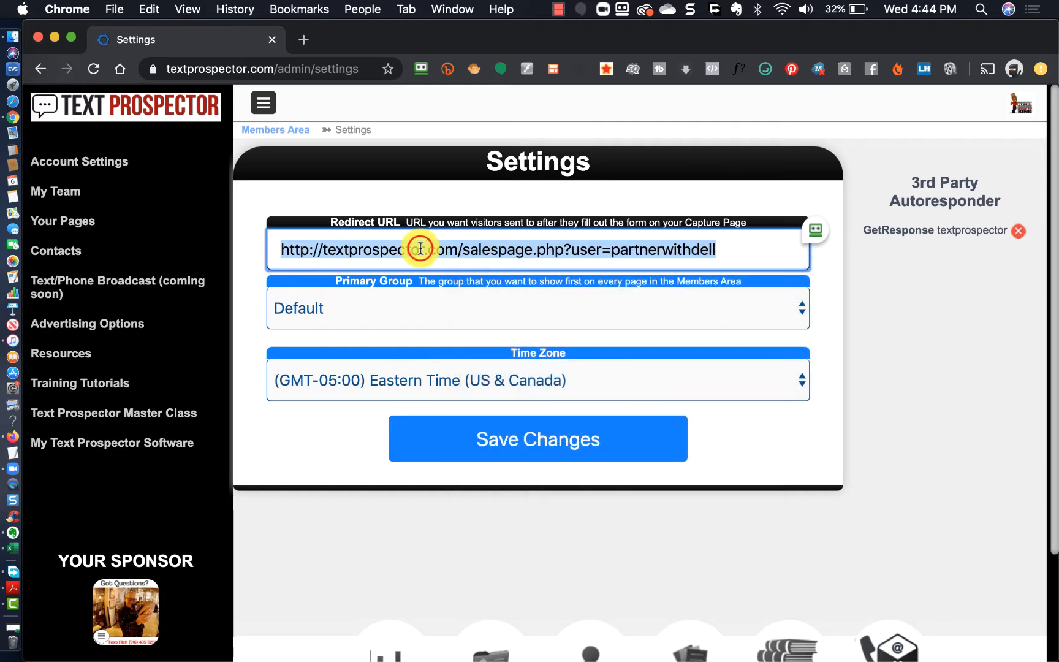
right_click(421, 249)
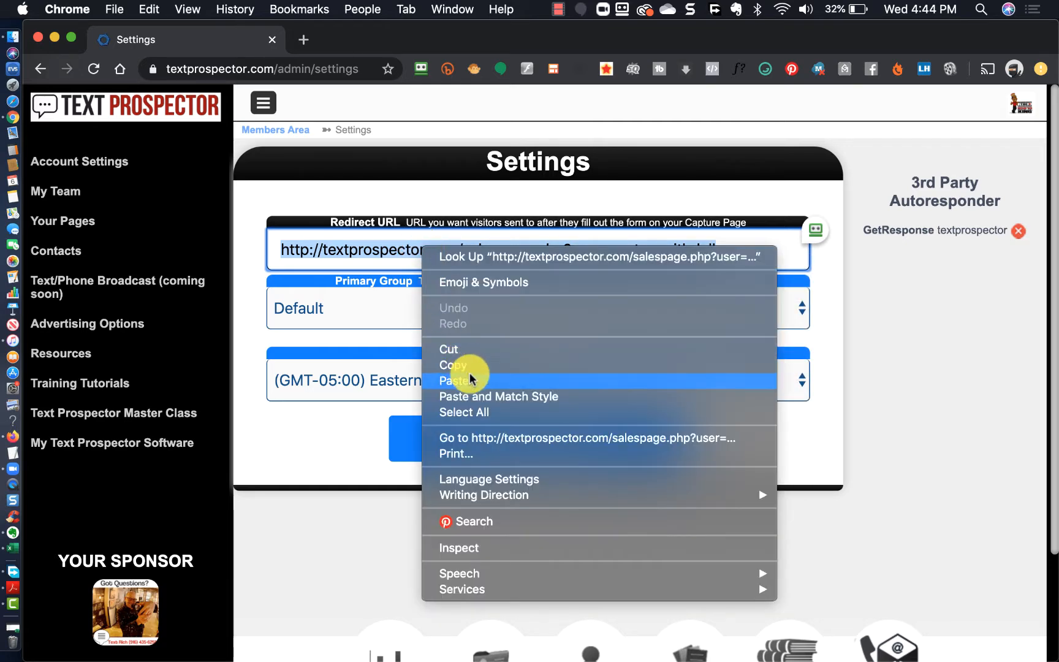
left_click(518, 438)
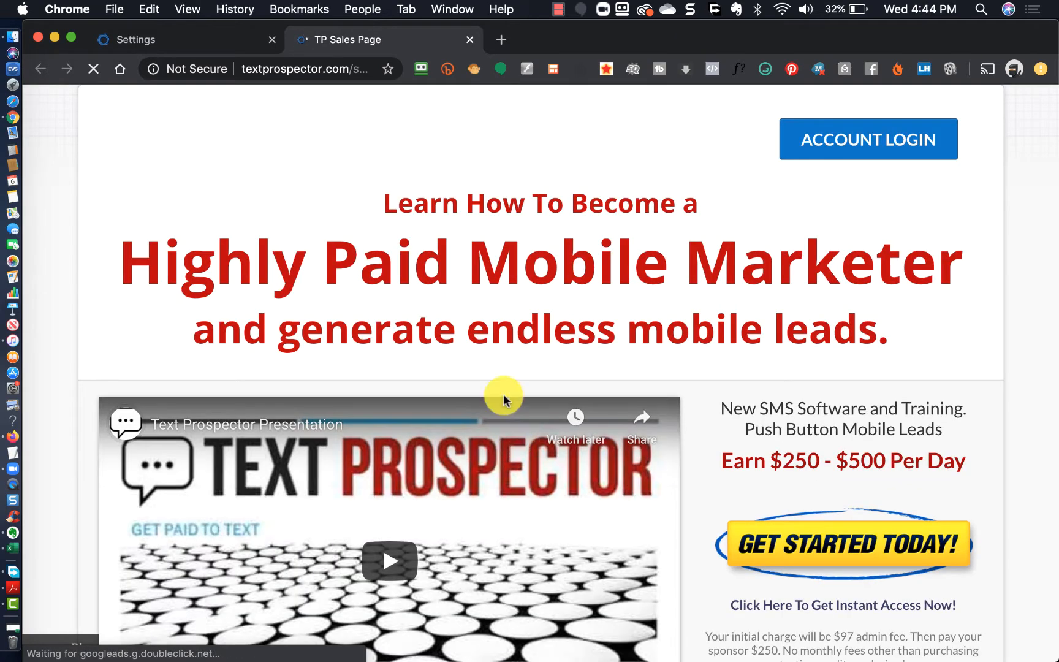
left_click(469, 39)
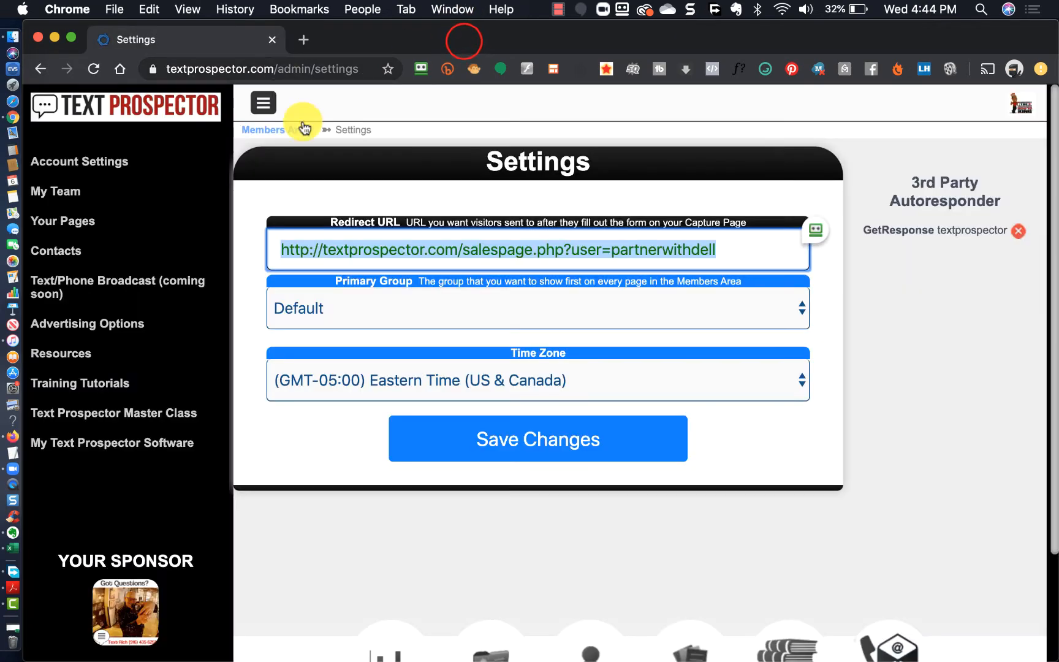
Save the account settings and return to the members area
scroll(454, 367, "up", 1)
scroll(454, 366, "down", 1)
left_click(563, 432)
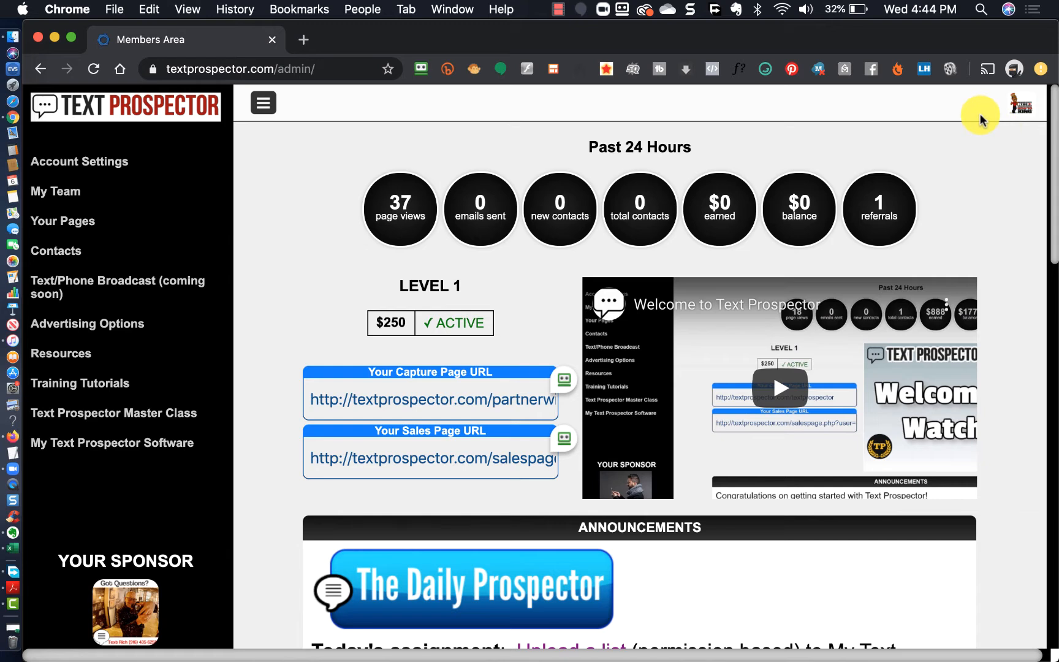
Expand the My Team section to view its options
left_click(66, 196)
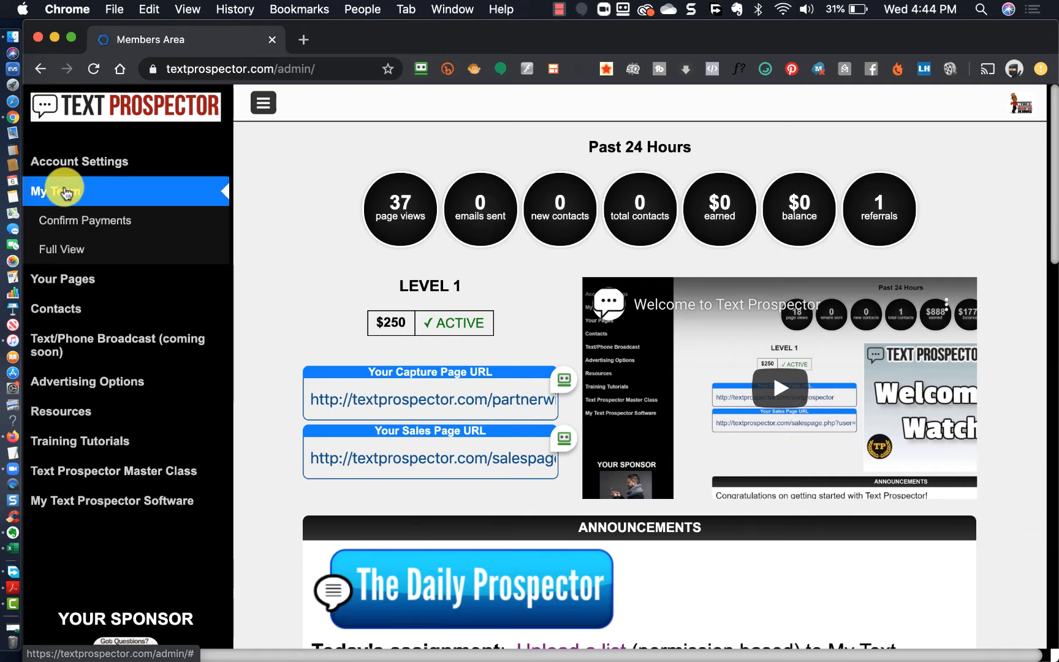
left_click(65, 191)
left_click(64, 187)
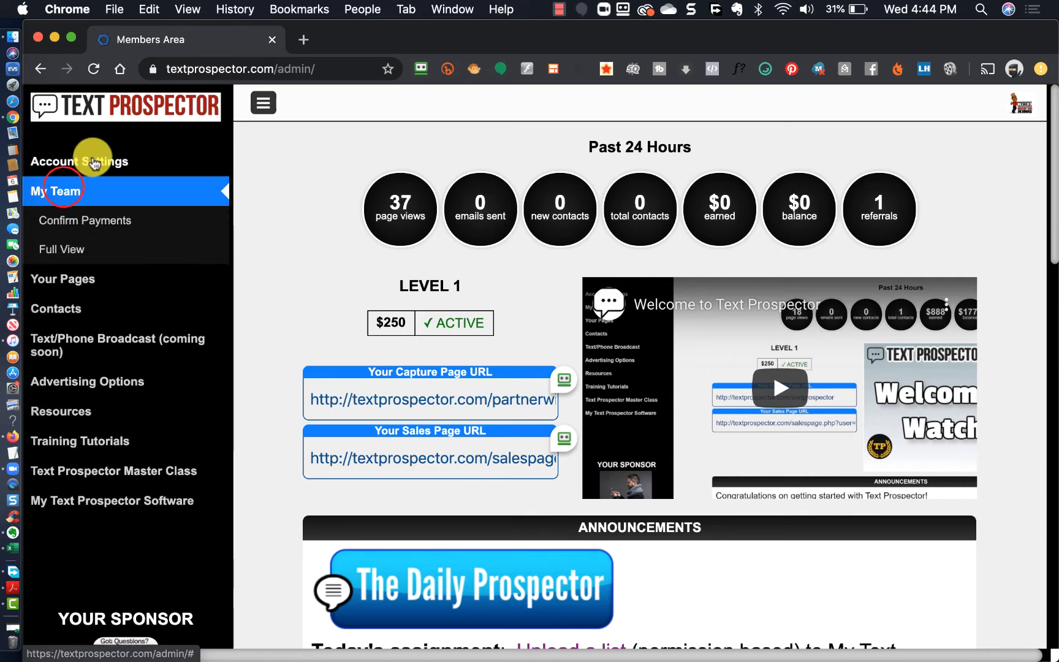
Open the Manual payment processor from the account's payment setup and start editing its payment details
left_click(92, 163)
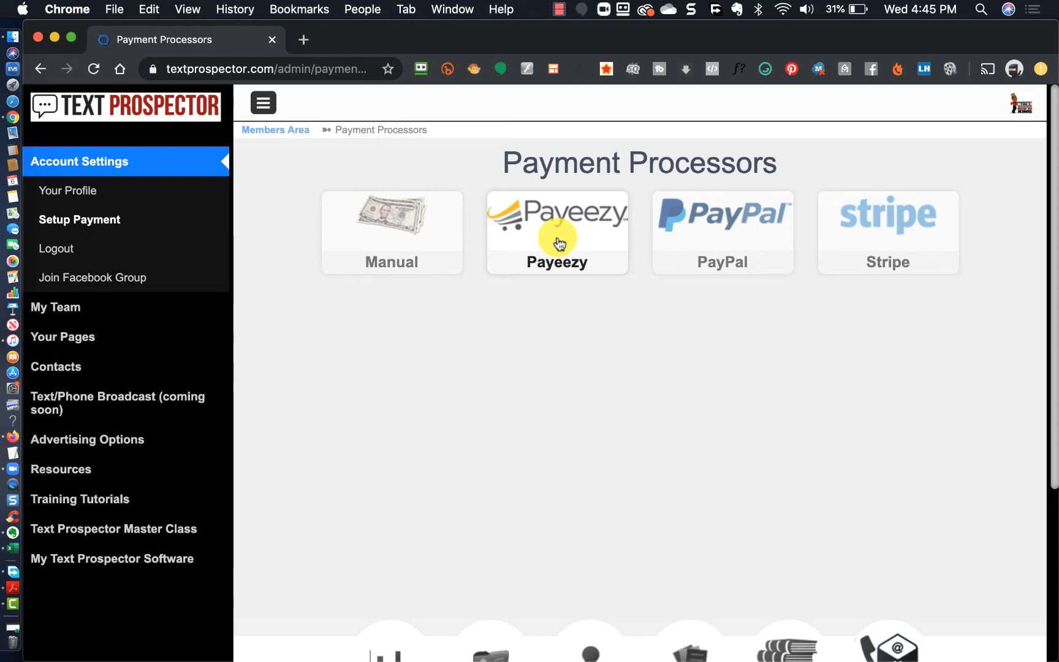
left_click(417, 236)
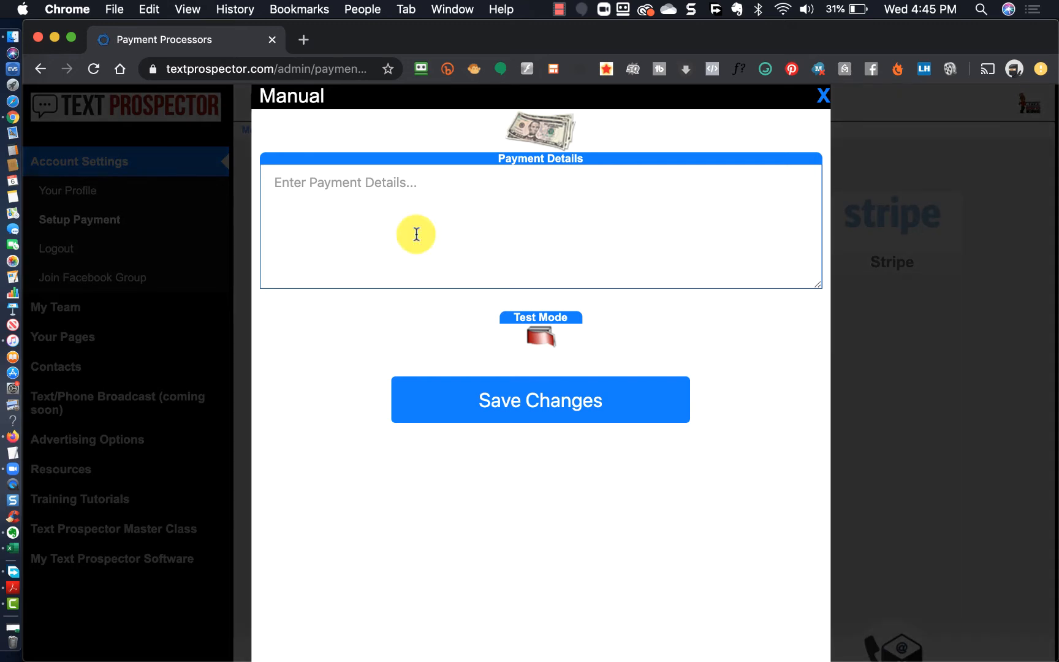
left_click(368, 191)
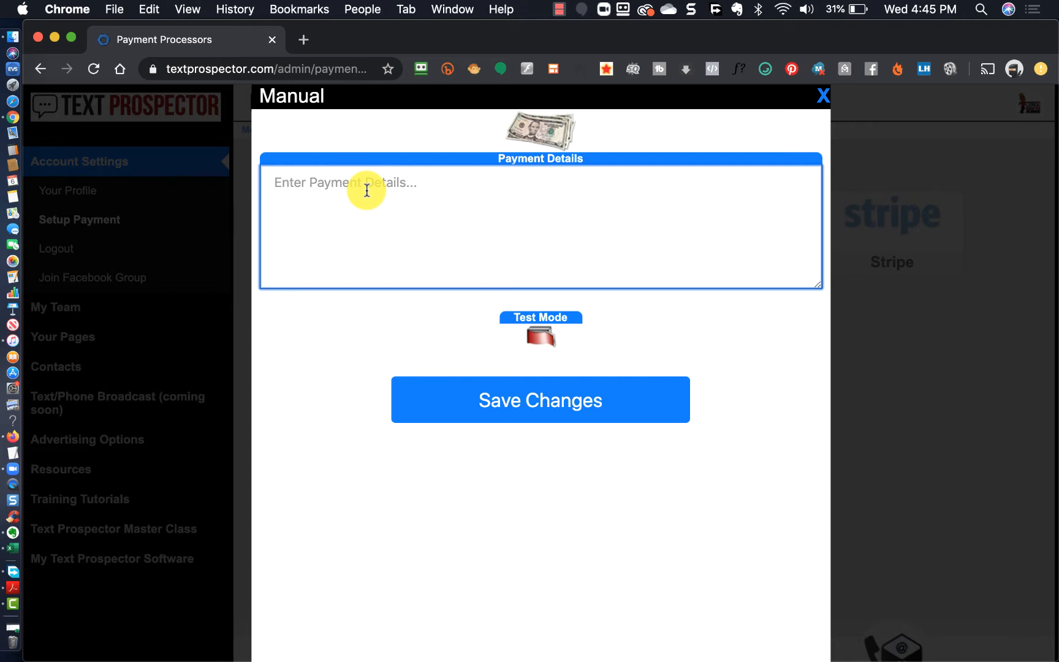
left_click(367, 191)
type("If you'd")
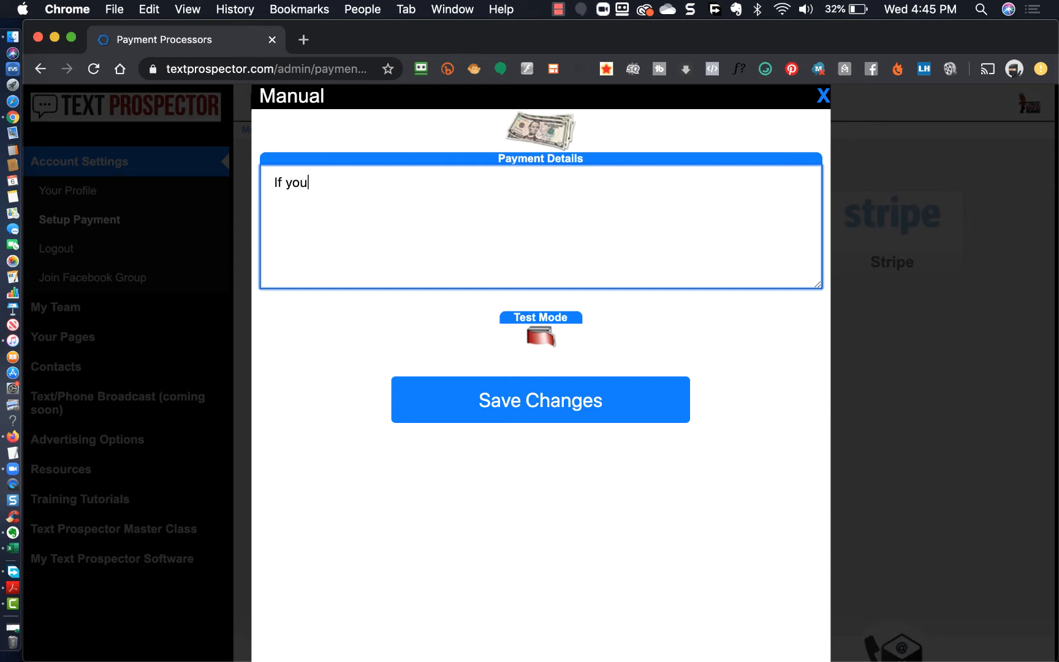
key("BackSpace")
key("BackSpace")
key("BackSpace")
key("BackSpace")
key("BackSpace")
key("BackSpace")
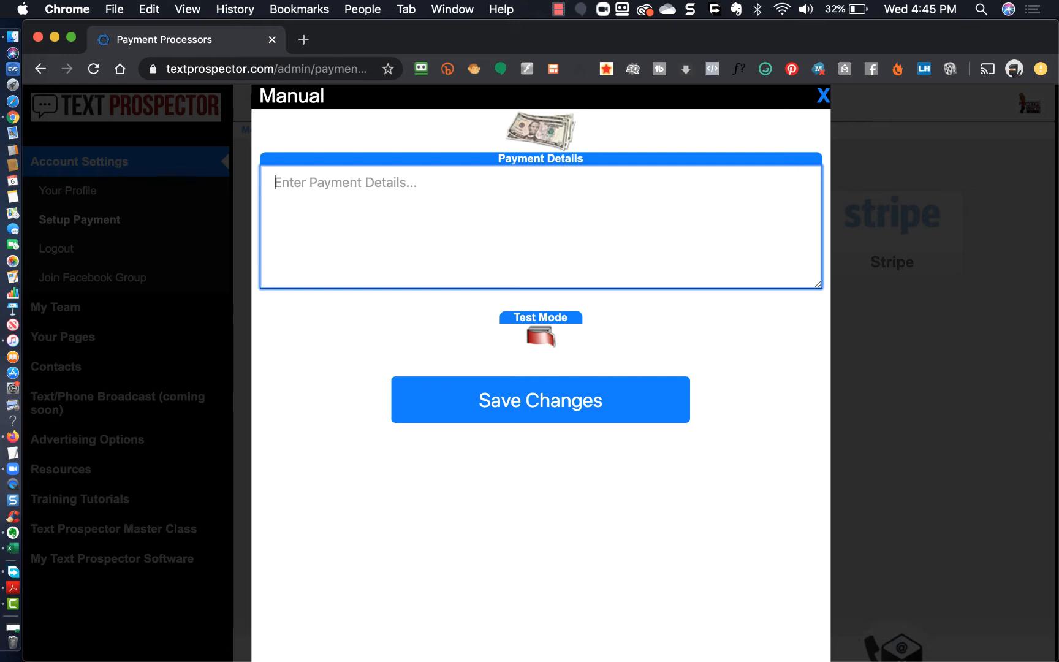
type("If you want")
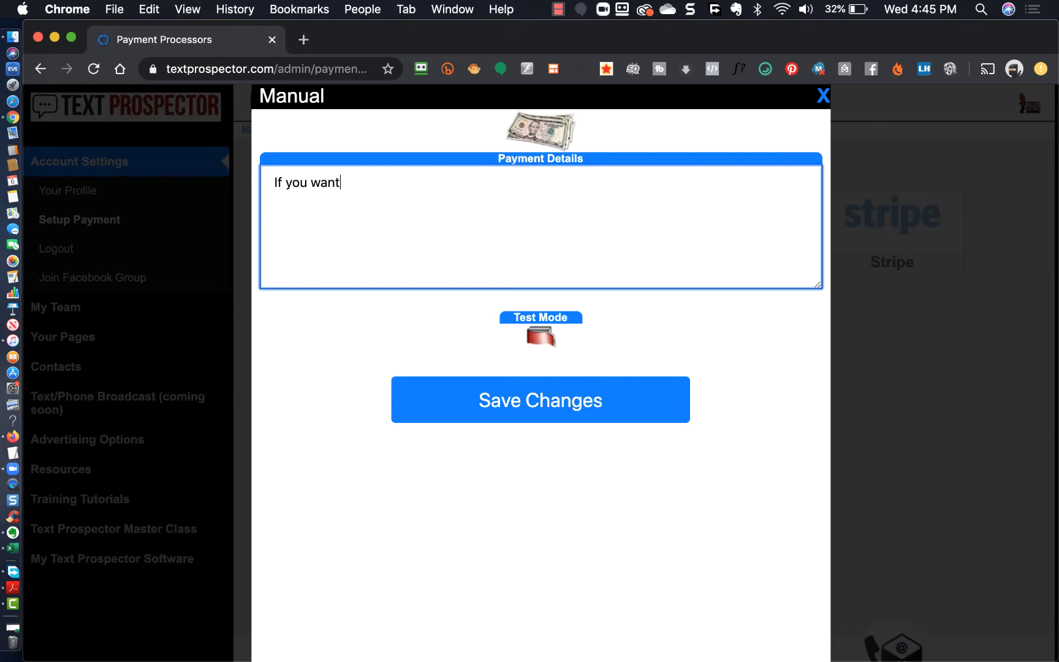
type(" to pay via CashA")
key("BackSpace")
key("BackSpace")
key("BackSpace")
key("BackSpace")
key("BackSpace")
key("BackSpace")
key("BackSpace")
key("BackSpace")
key("BackSpace")
key("BackSpace")
key("BackSpace")
key("BackSpace")
key("BackSpace")
key("BackSpace")
key("BackSpace")
key("BackSpace")
key("BackSpace")
key("BackSpace")
key("BackSpace")
key("BackSpace")
key("BackSpace")
key("BackSpace")
key("BackSpace")
Begin the manual payment details with the line "Here are my top manual payment methods:"
type("Here are my top ")
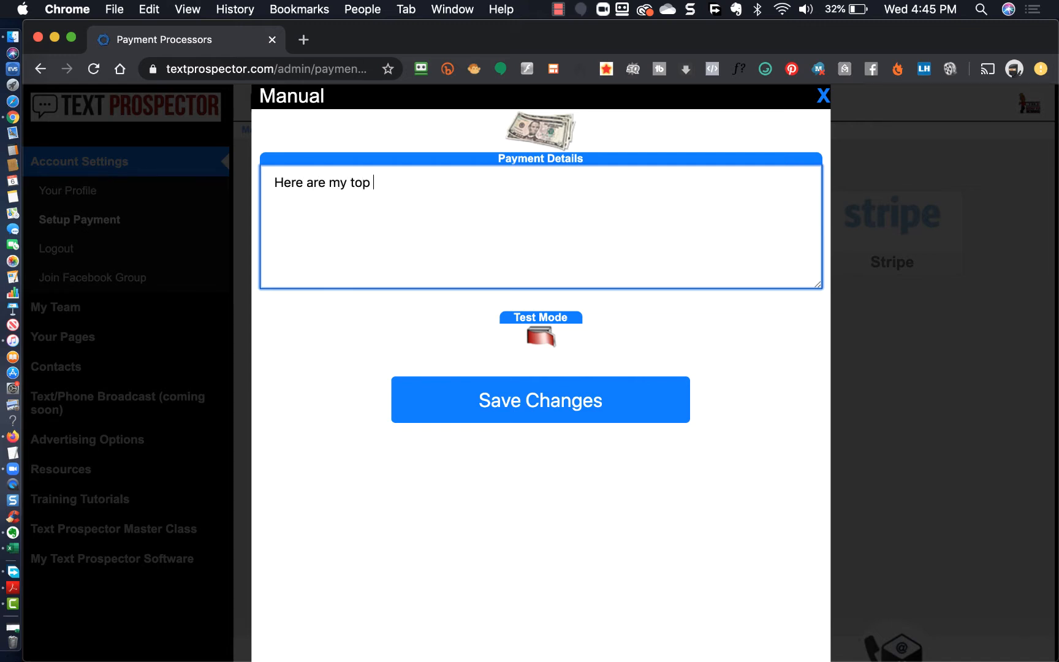
type("manual payment methods:  ")
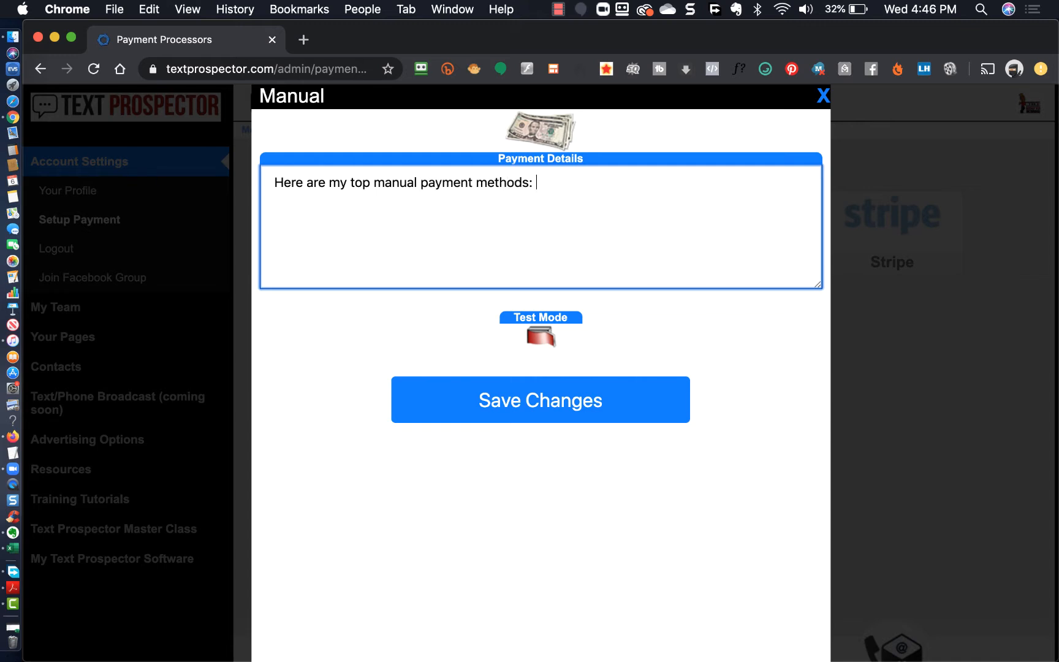
type("1. CashApp - My")
key("BackSpace")
type("Cash")
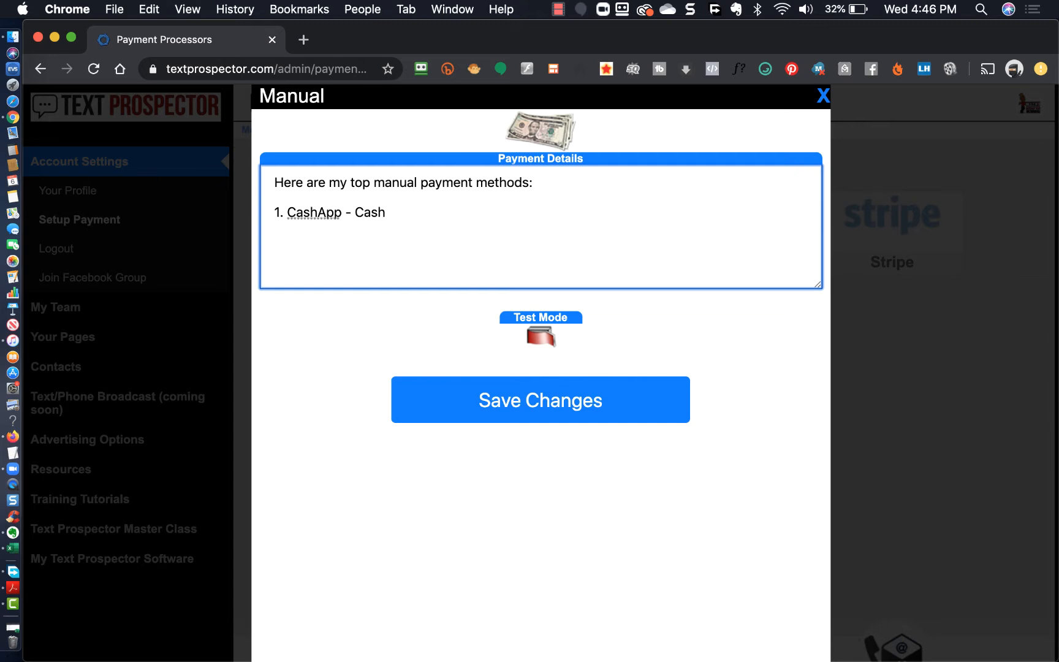
type("App username")
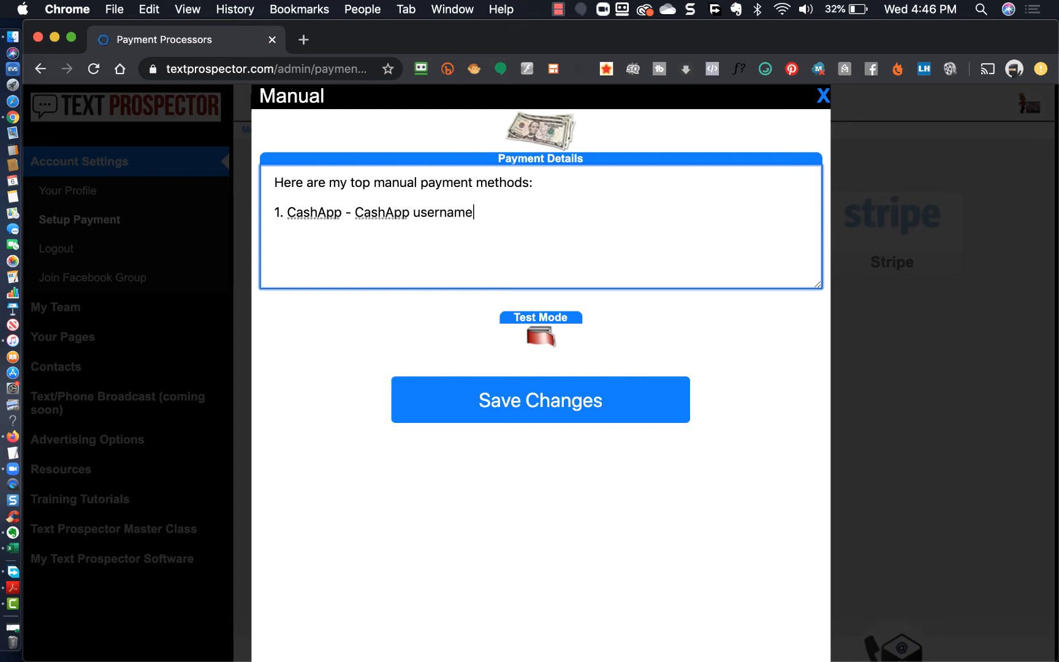
type(" is: $thehowtoking ")
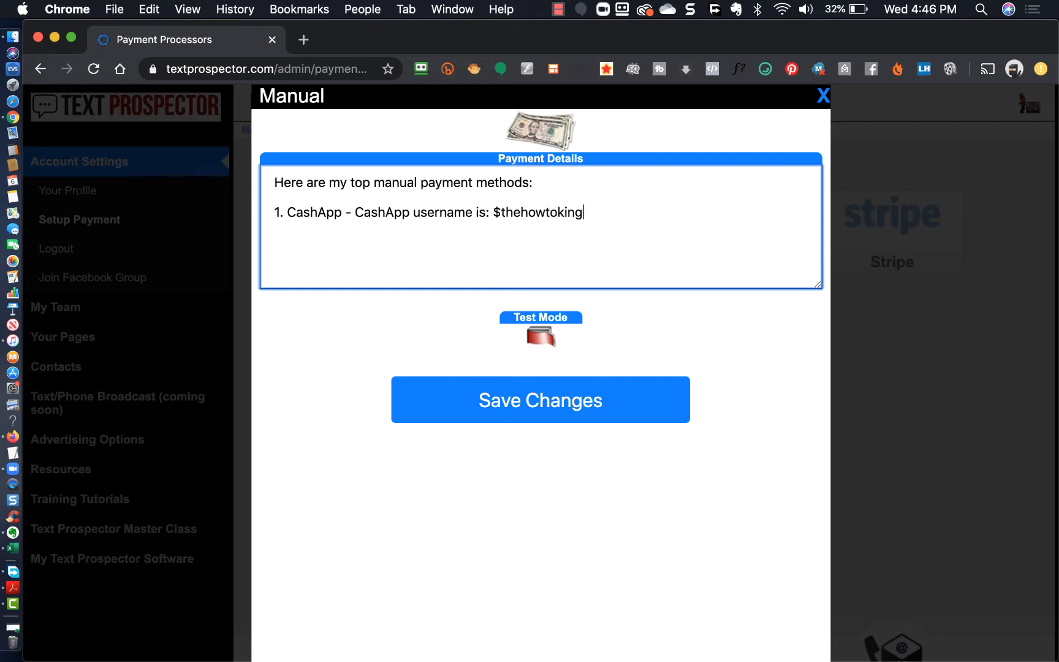
type("2. Googl")
left_click_drag(335, 229, 274, 236)
right_click(274, 236)
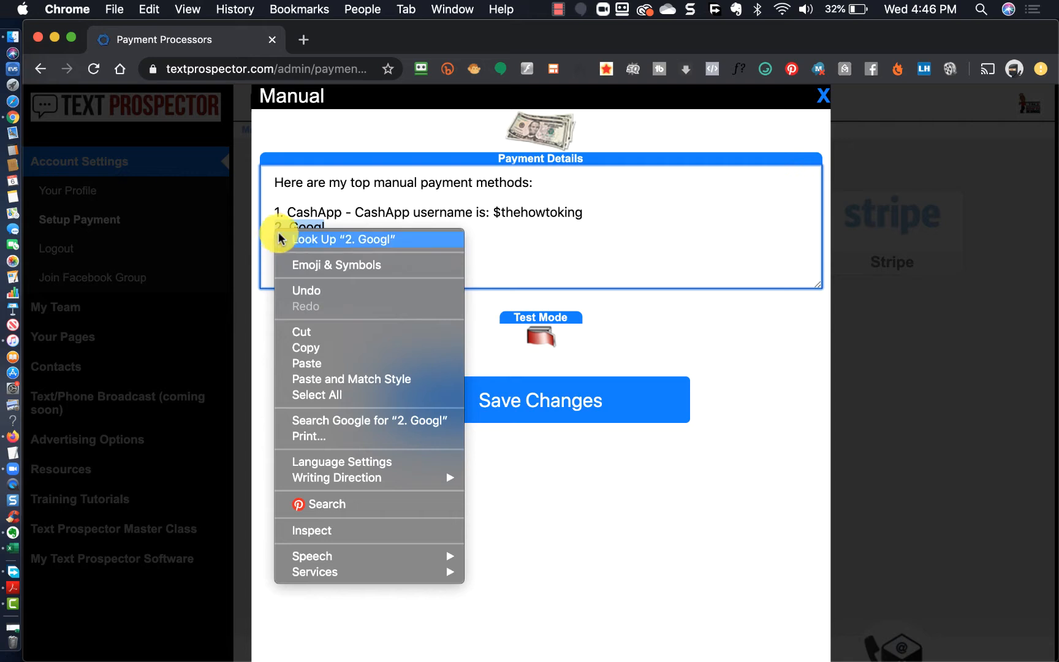
left_click(324, 337)
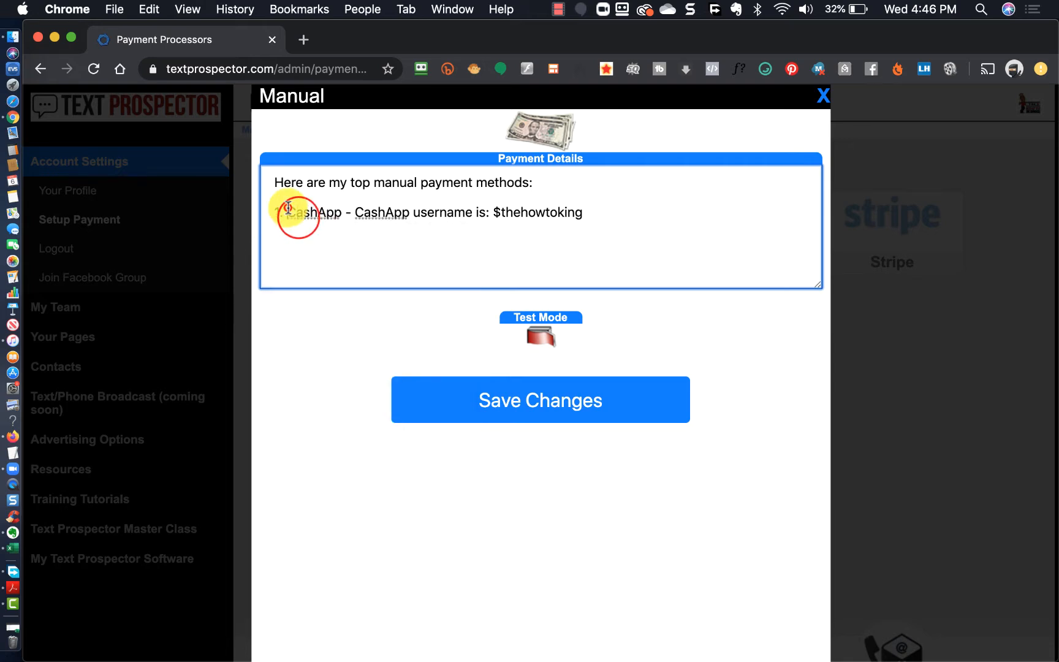
Replace the CashApp text in list item 1 with "Google Pay - Google Pay is"
left_click_drag(289, 209, 633, 201)
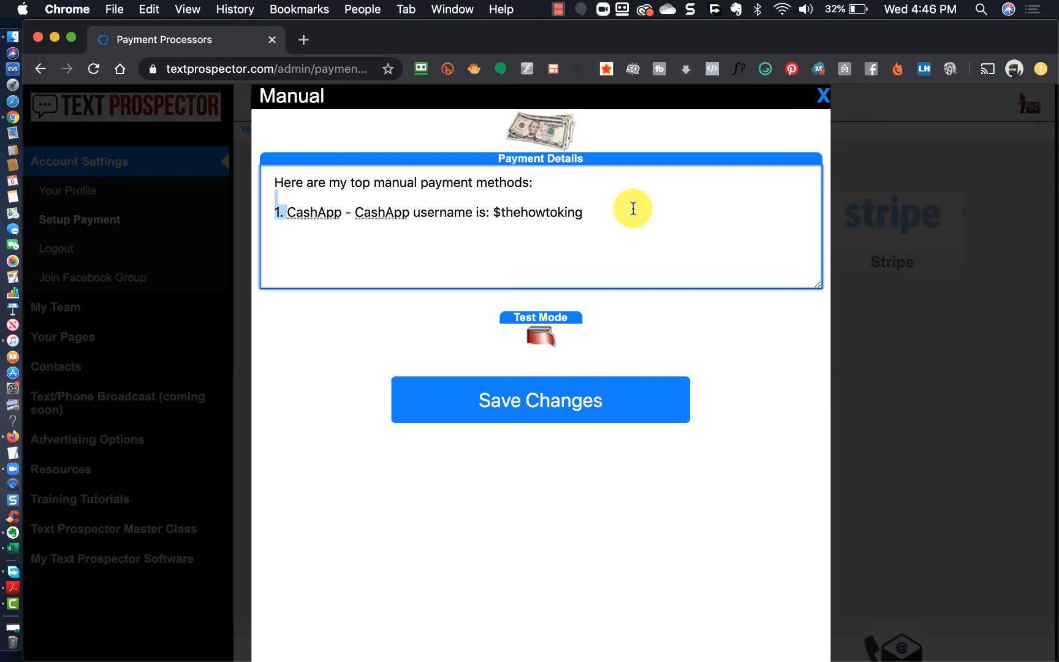
left_click(290, 212)
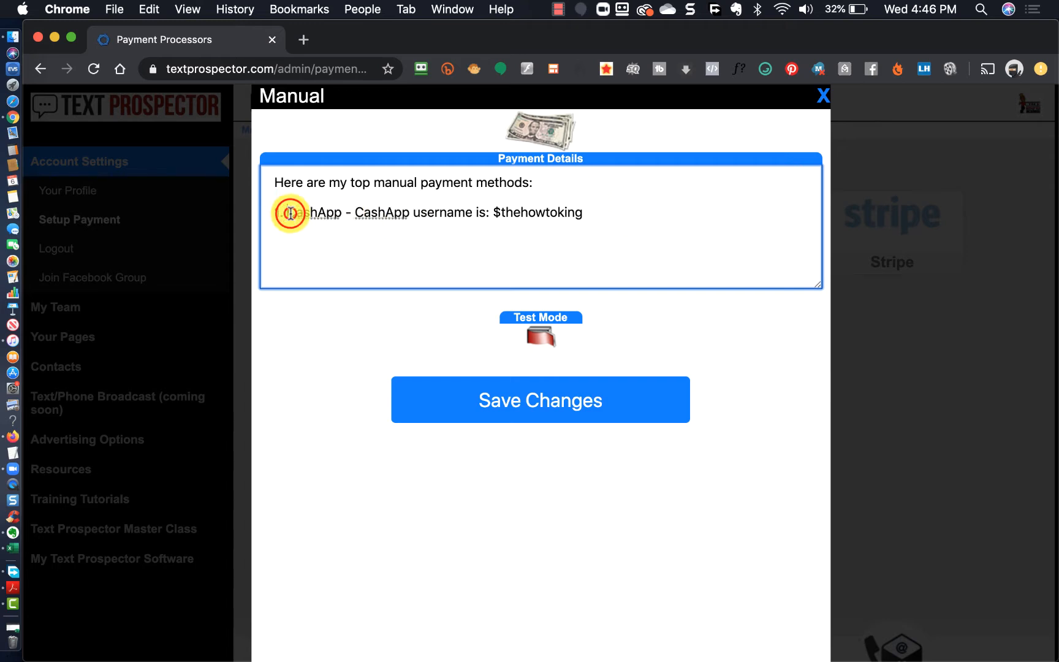
left_click_drag(290, 213, 617, 212)
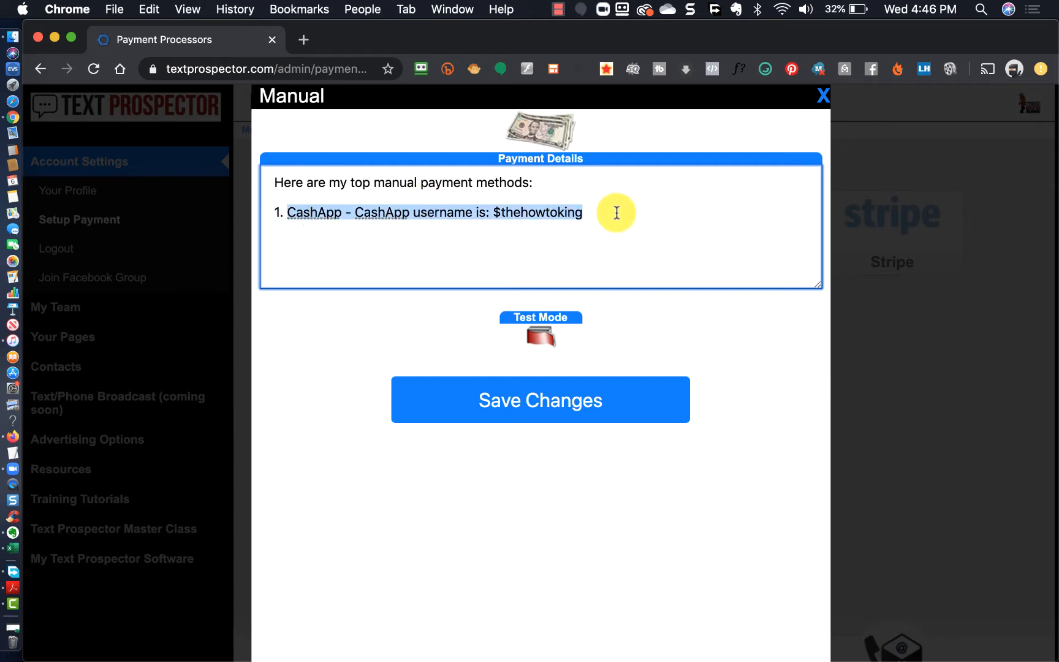
type("Google")
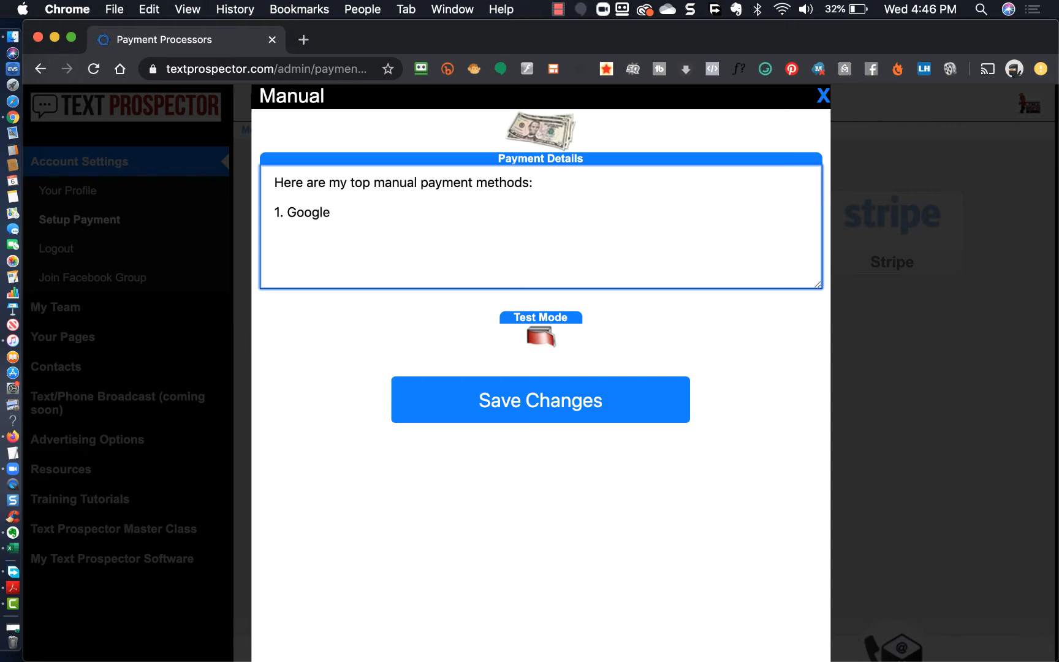
type(" Pay -")
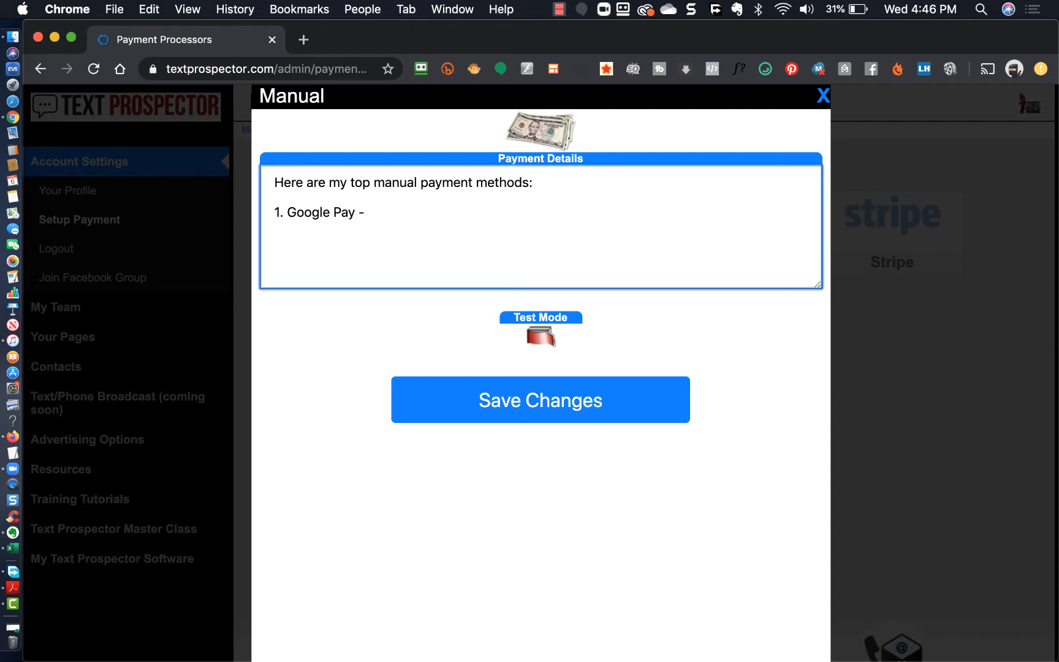
type("Google Pay is")
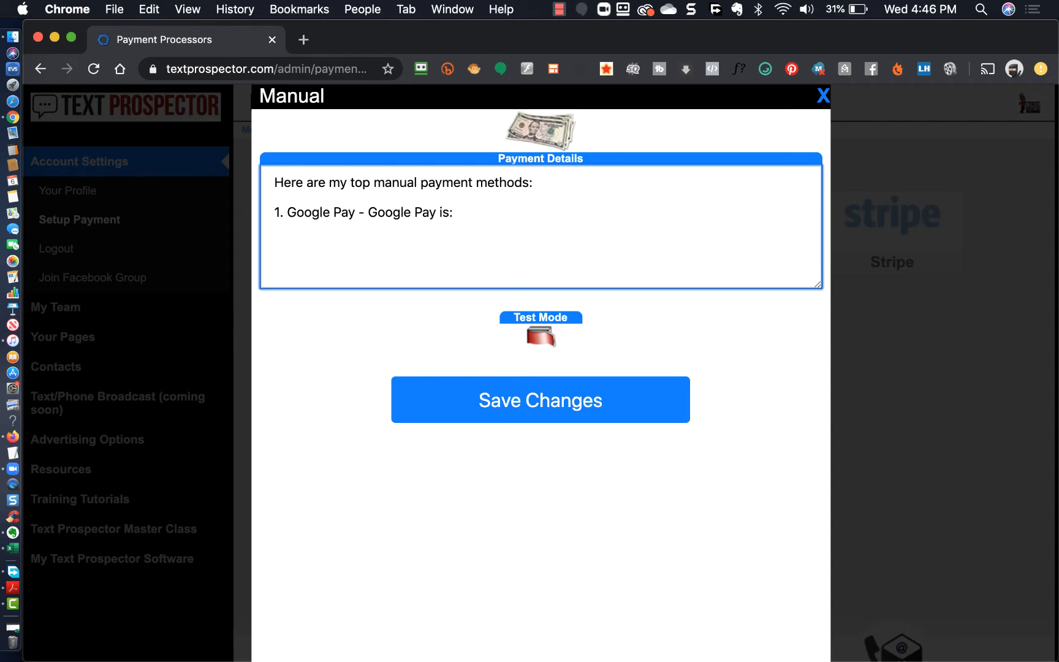
type(": Weg")
Complete list item 1 with a colon and the Google Pay e-mail address
key("BackSpace")
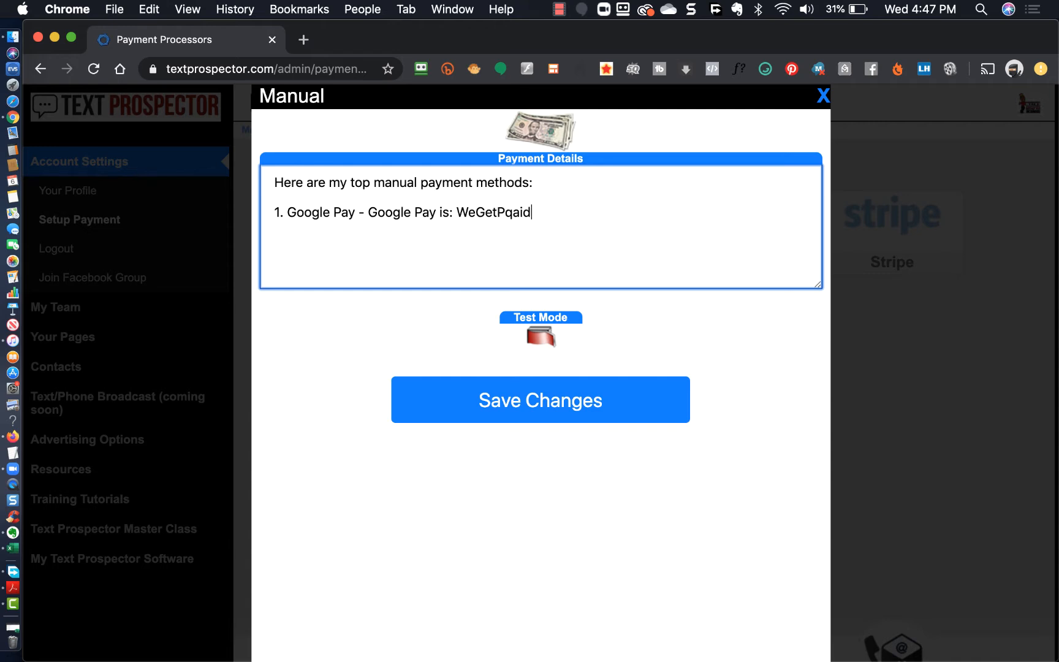
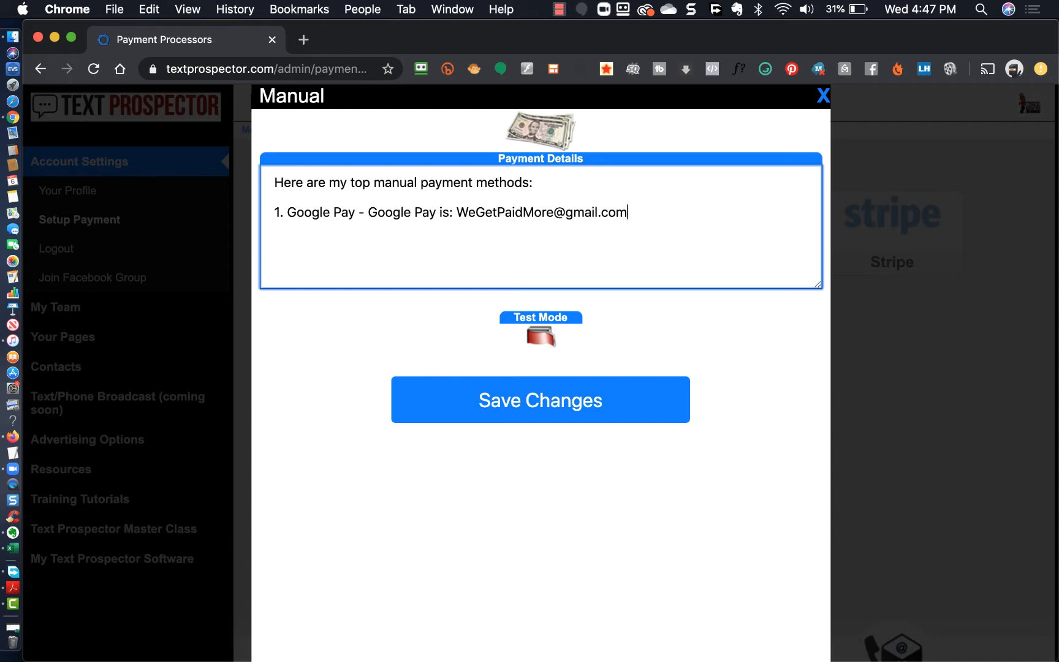
Add list item 2 reading "CashApp - CashApp username is:" below the Google Pay entry
key("Return")
type("2. CashApp - ")
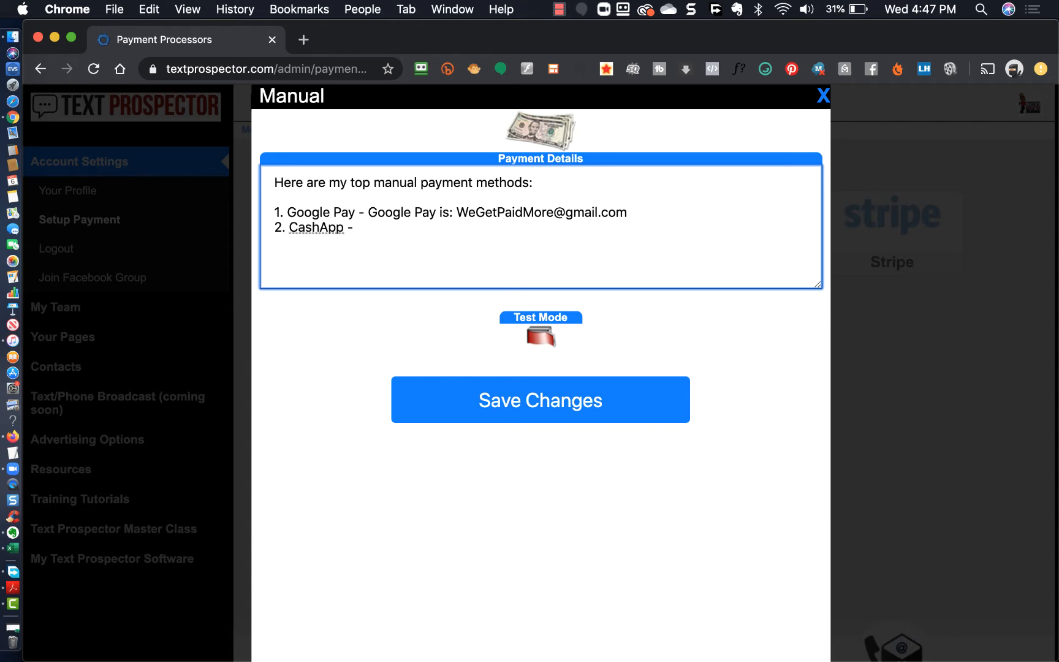
type("CashApp")
type(" handle is")
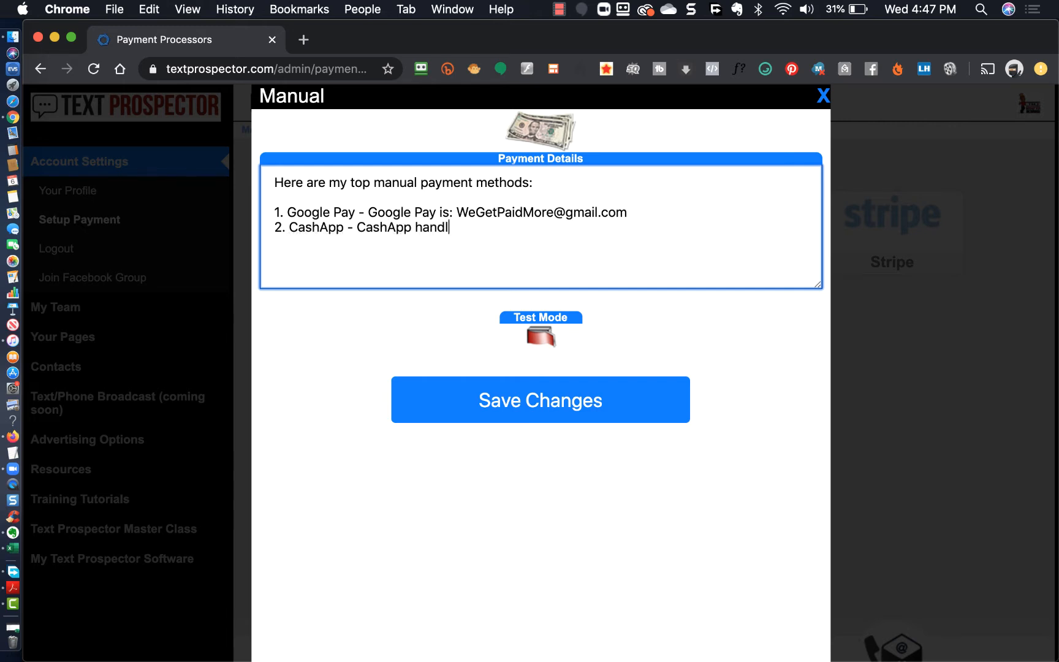
key("BackSpace")
key("BackSpace")
key("BackSpace")
key("BackSpace")
key("BackSpace")
key("BackSpace")
key("BackSpace")
key("BackSpace")
type("username is: ")
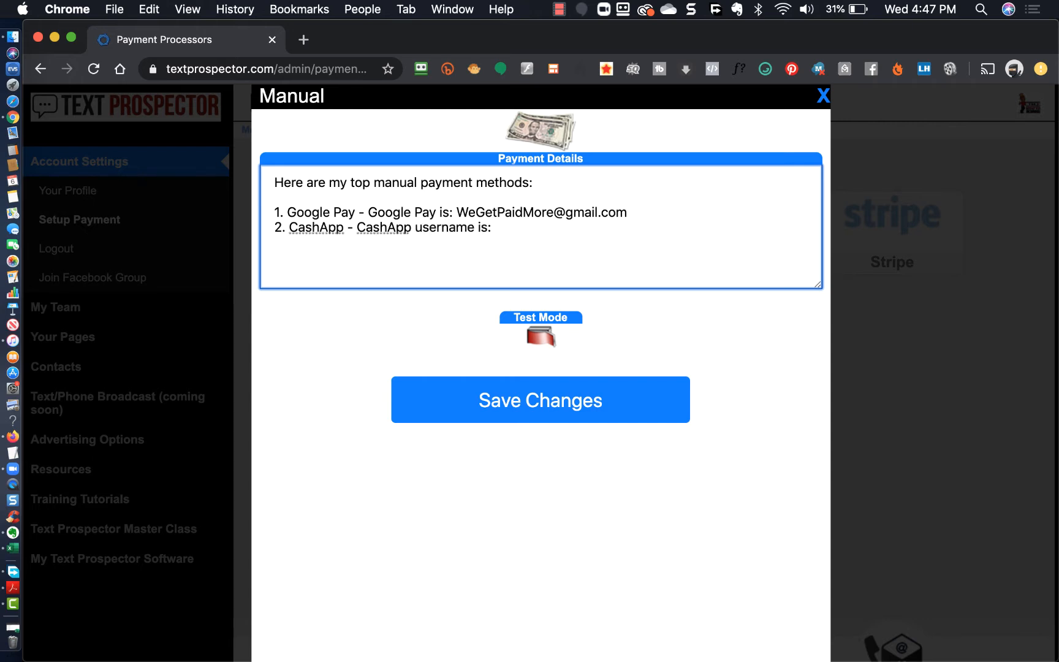
type("$theho")
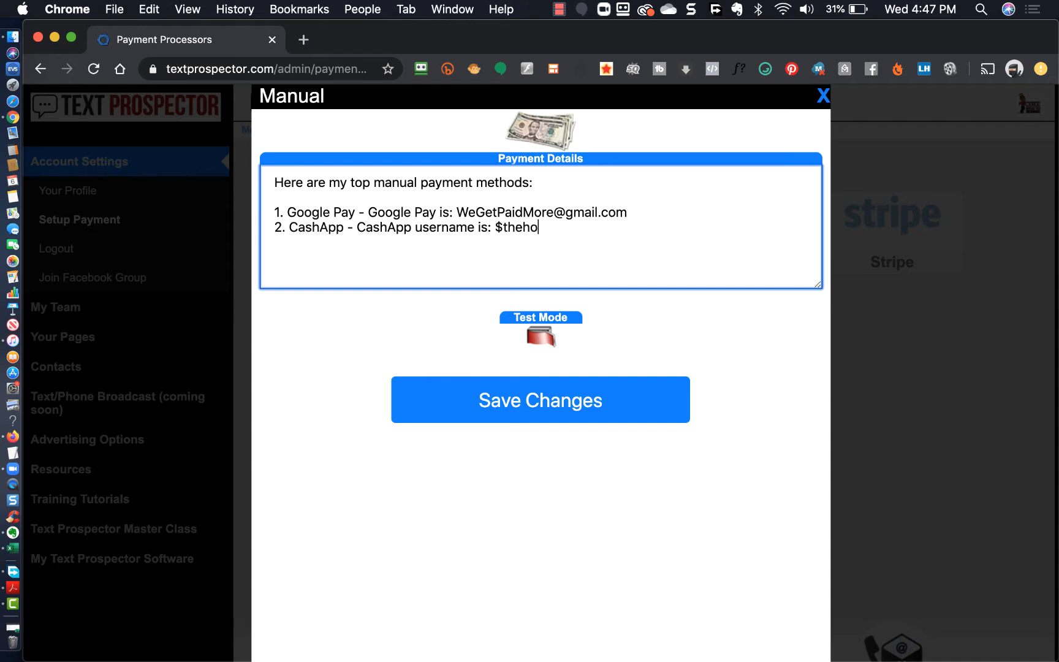
type("wtoking")
Add list item 3 reading "Zelle - If you have a bank account you can use Zelle"
type("3")
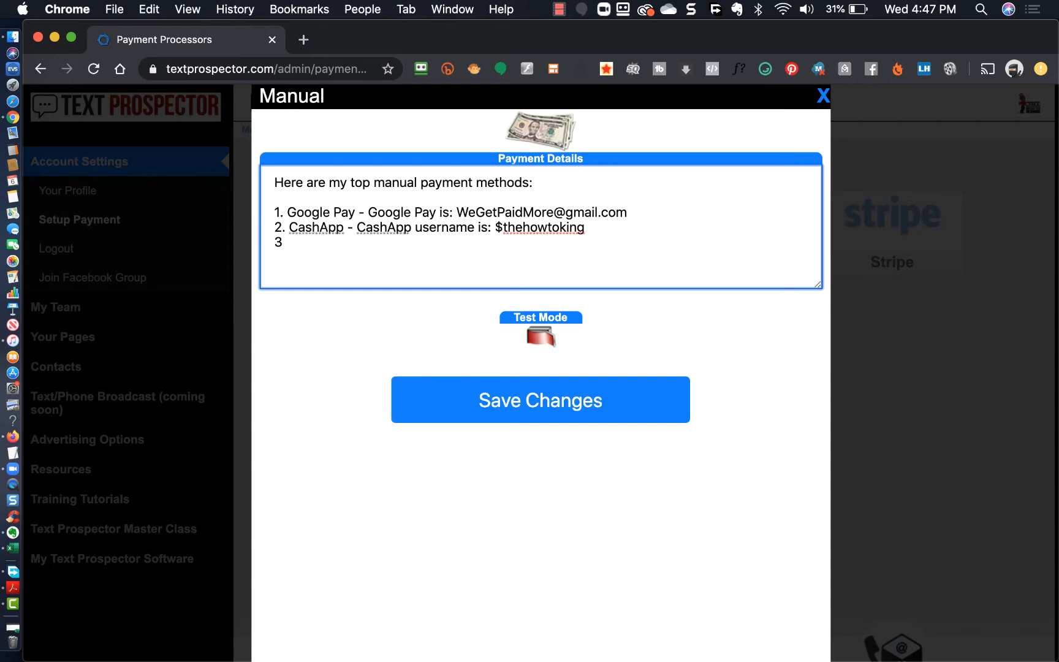
type(". Zelle - If you have a bank accoun")
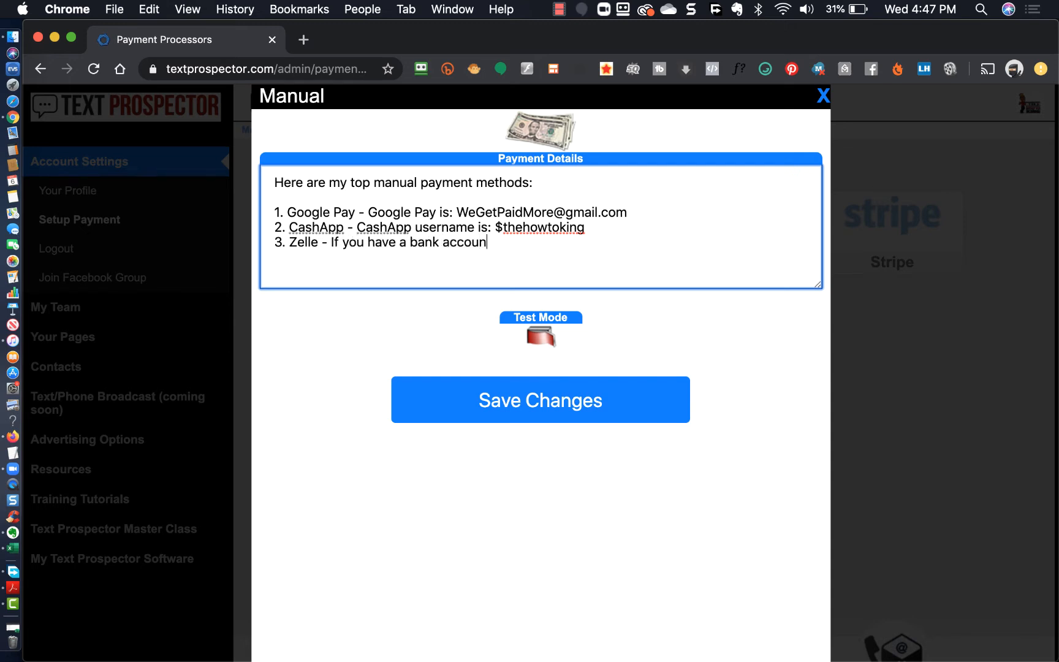
type("t you can use Zelle")
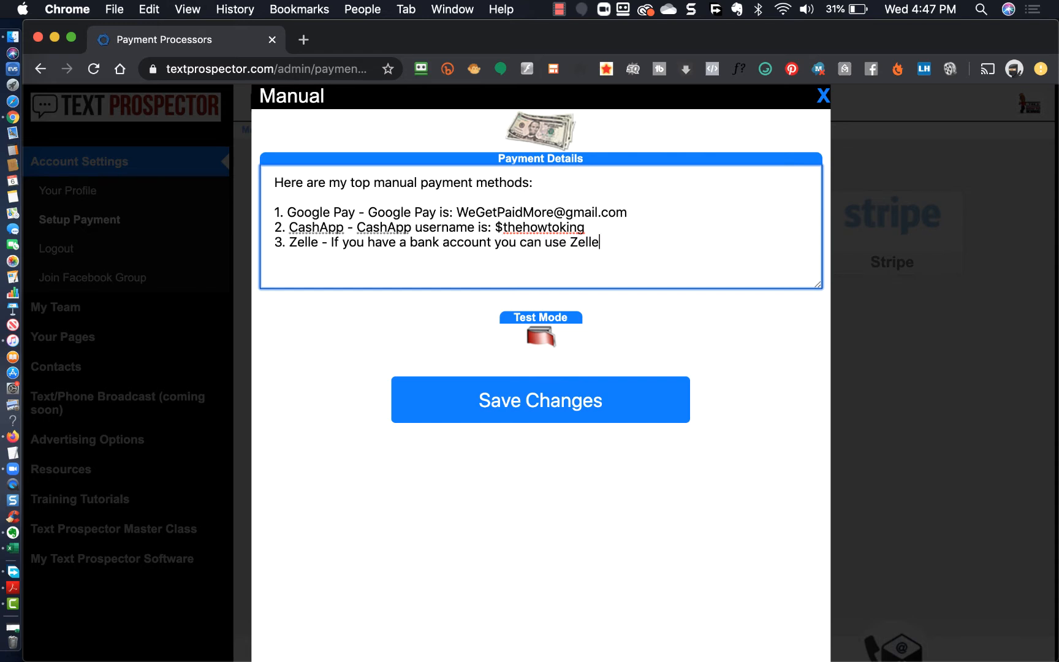
type(": My")
Extend the Zelle entry with a second sentence beginning "My Zelle email is"
key("BackSpace")
key("BackSpace")
type("My Zelle email is ")
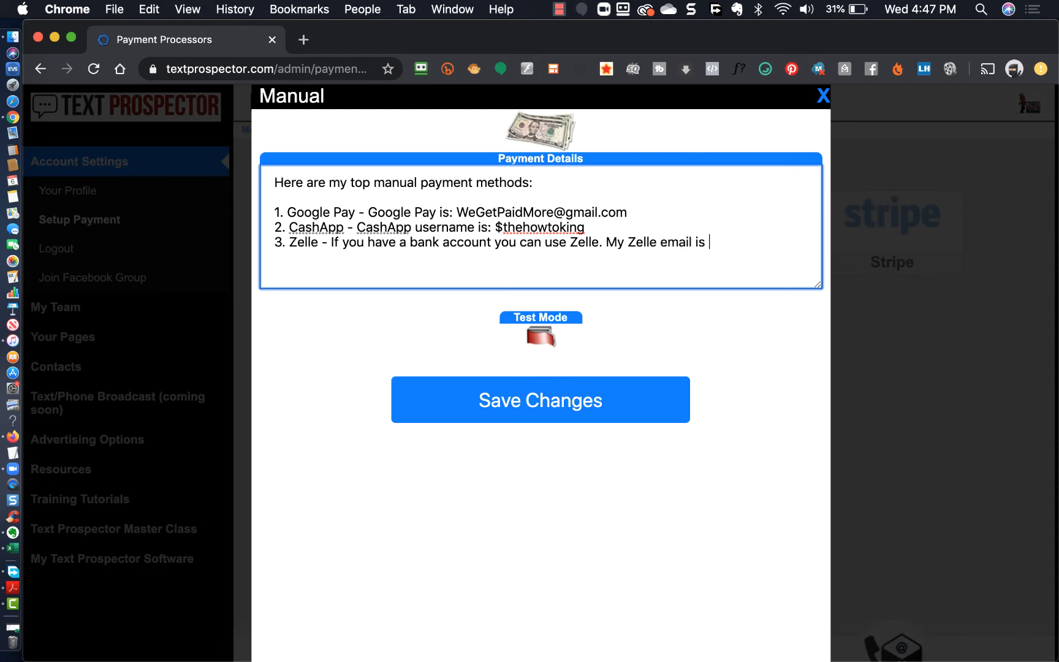
type(": Wege")
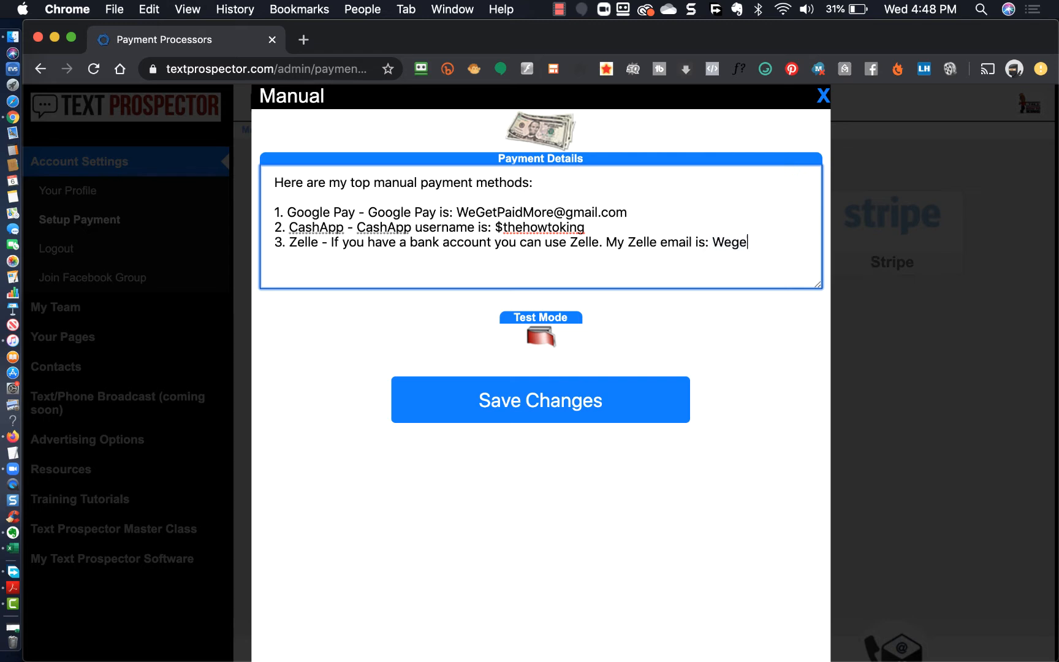
Complete the Zelle entry with a colon and the Zelle email address, and save the manual payment details
key("BackSpace")
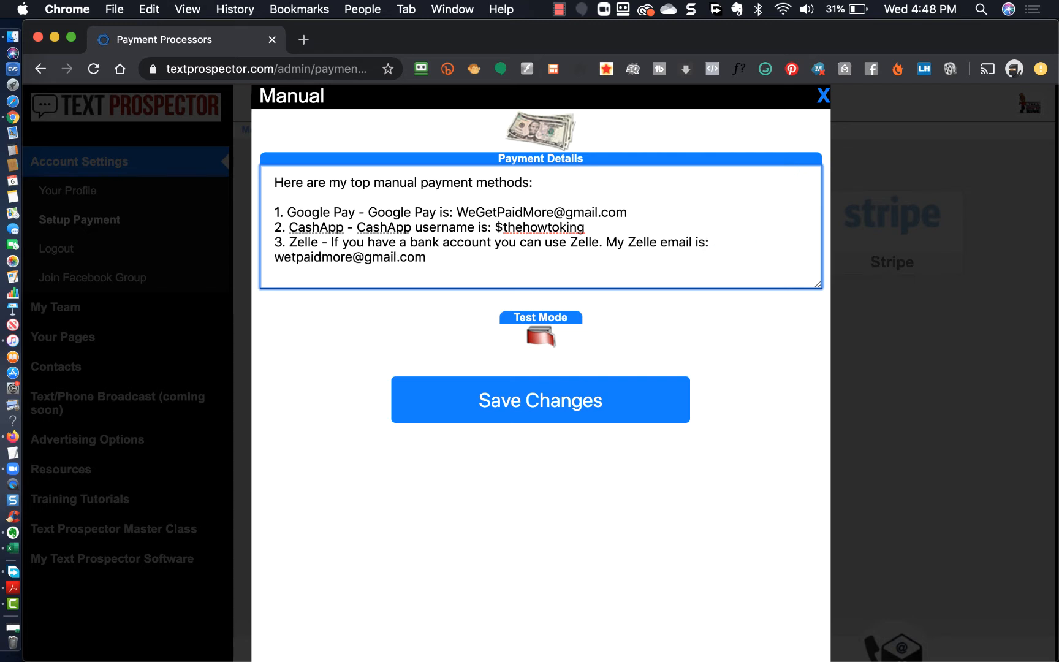
key("BackSpace")
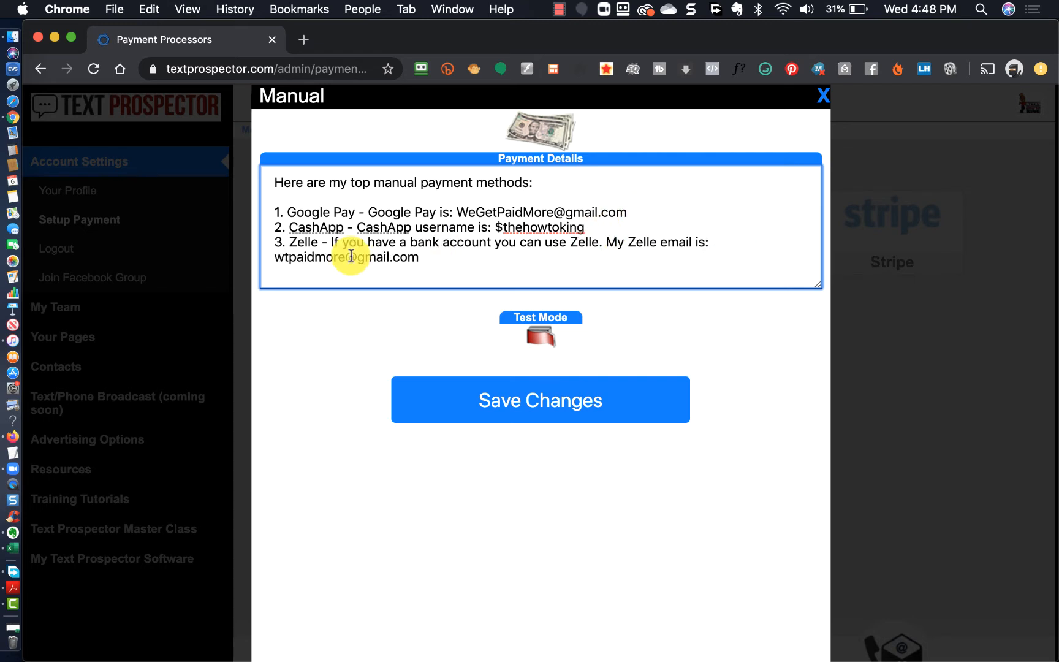
double_click(304, 257)
left_click(304, 257)
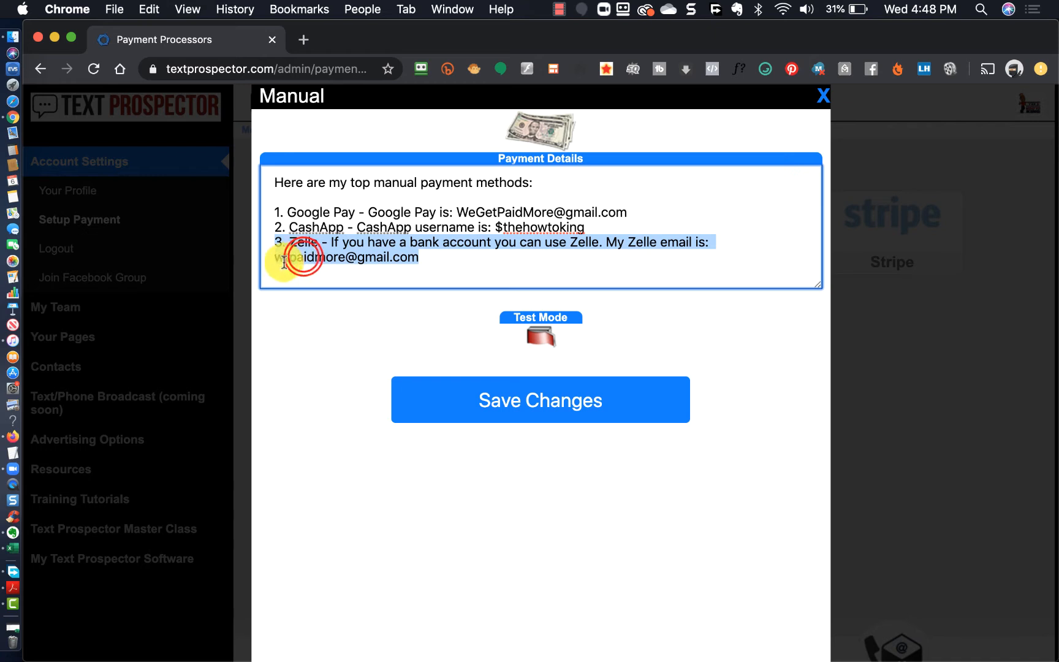
left_click(275, 255)
left_click_drag(275, 256, 438, 255)
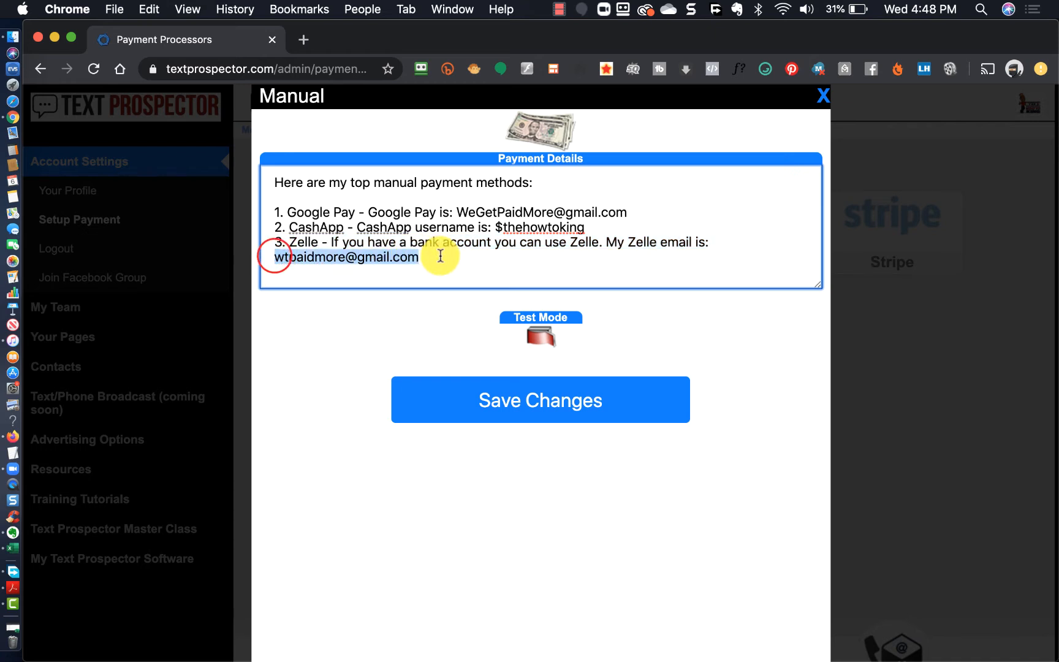
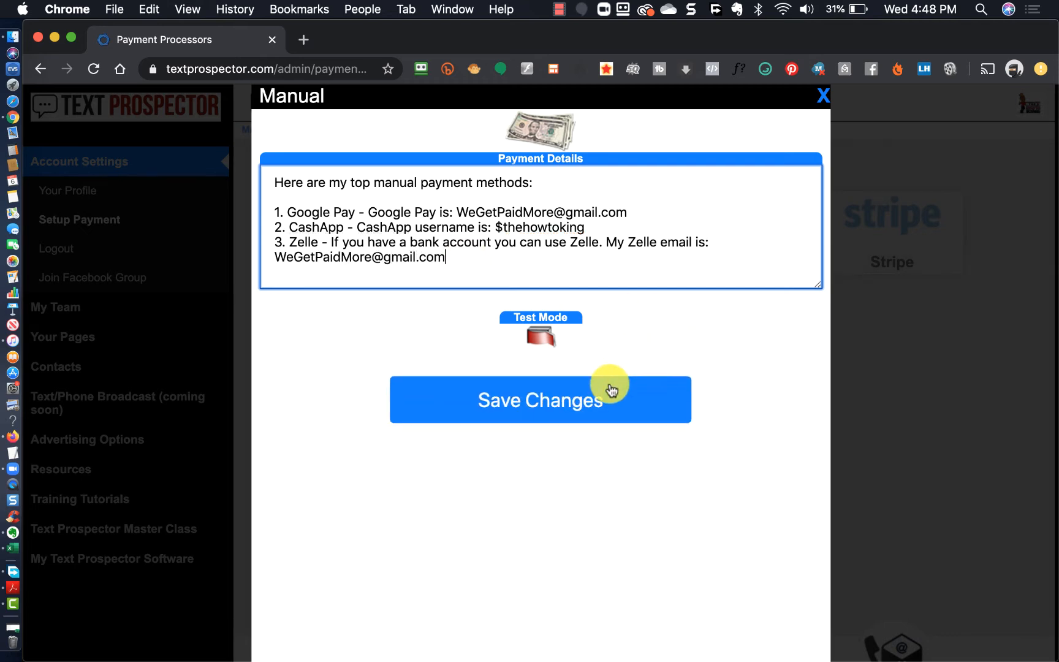
left_click(531, 417)
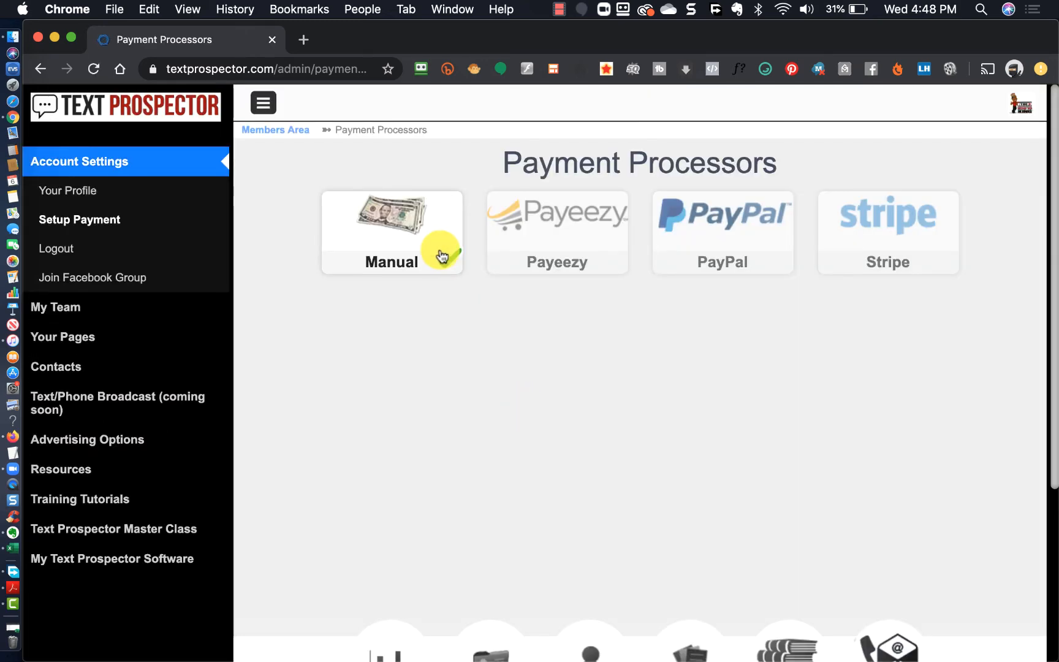
Reopen the Manual payment processor, toggle its Test Mode setting and save the changes
left_click(395, 244)
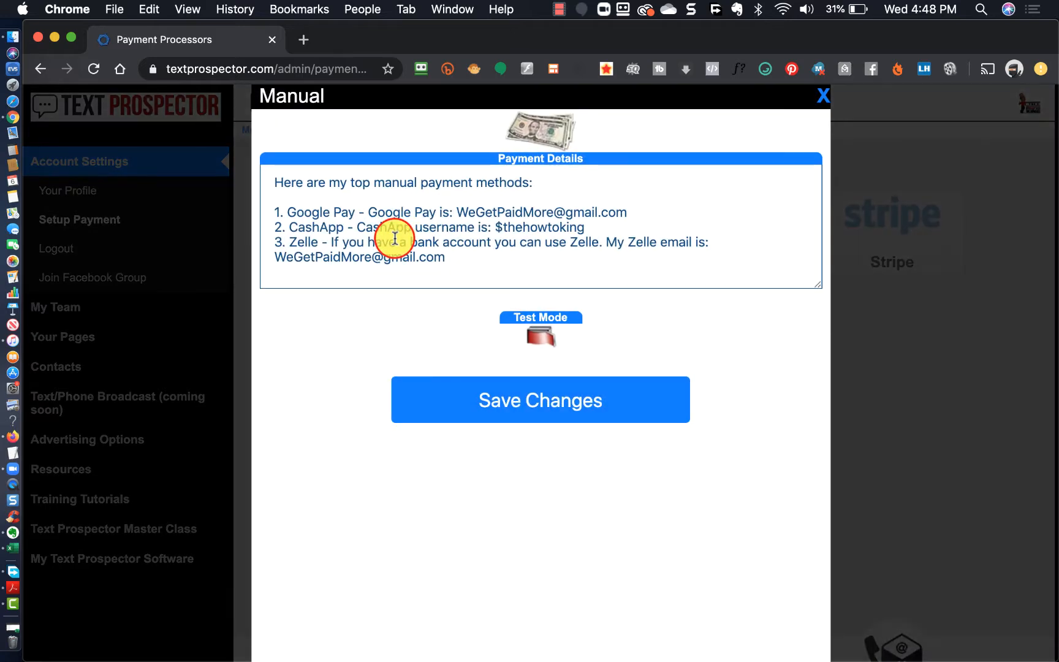
left_click(542, 328)
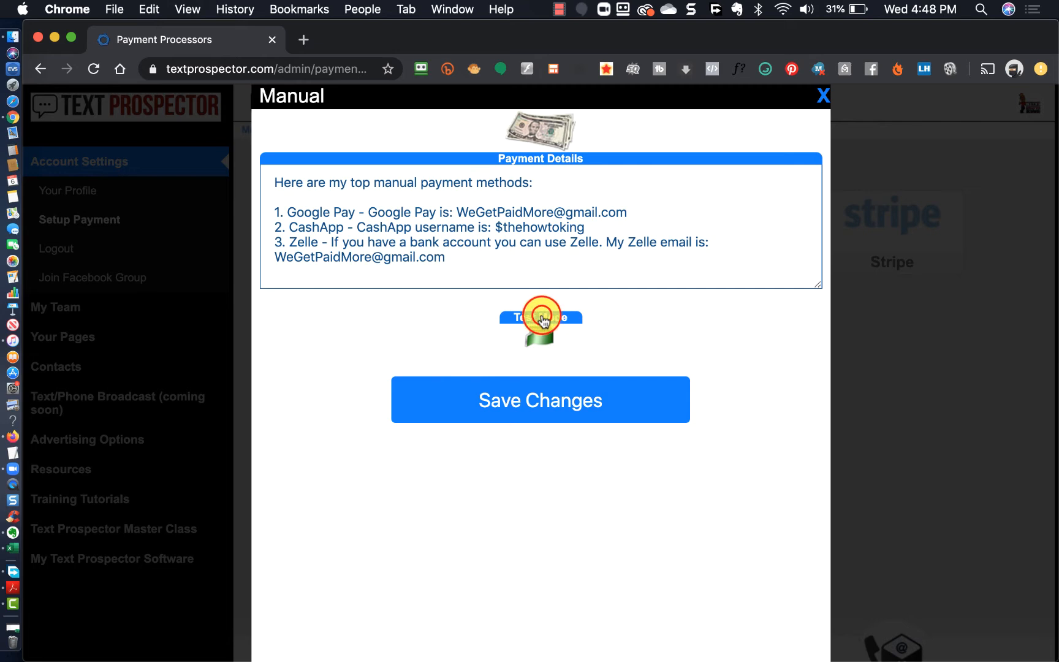
left_click(540, 331)
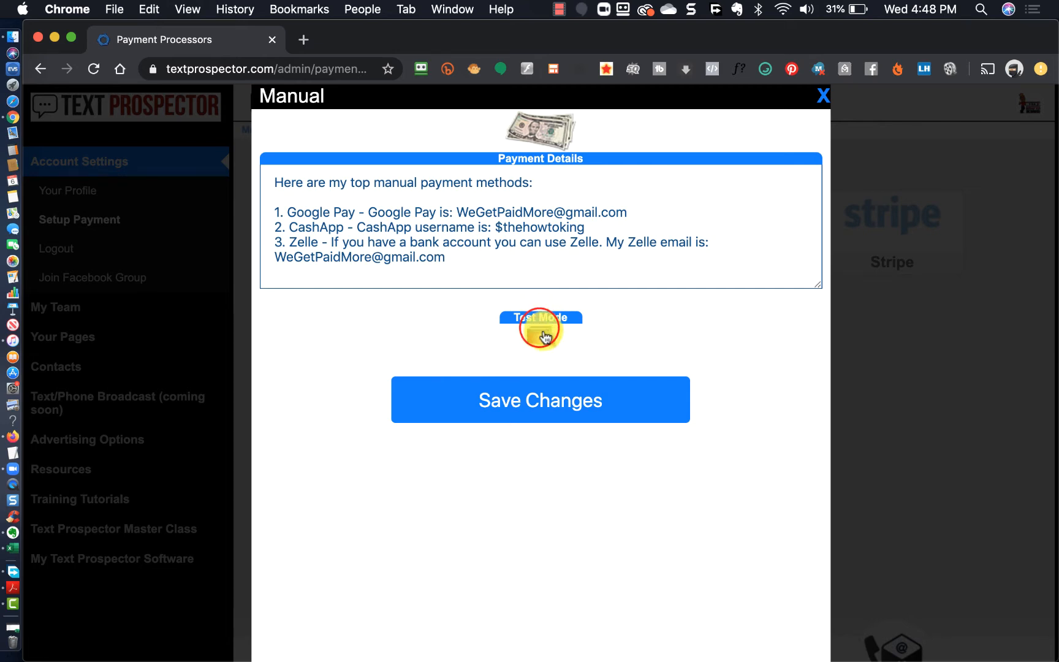
left_click(538, 315)
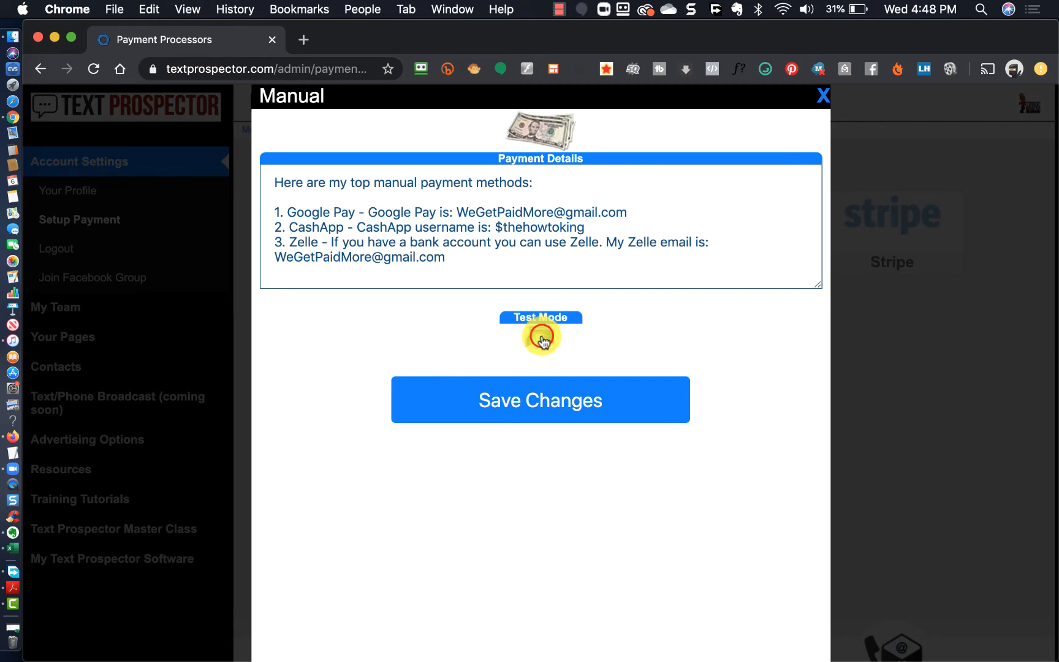
left_click(526, 414)
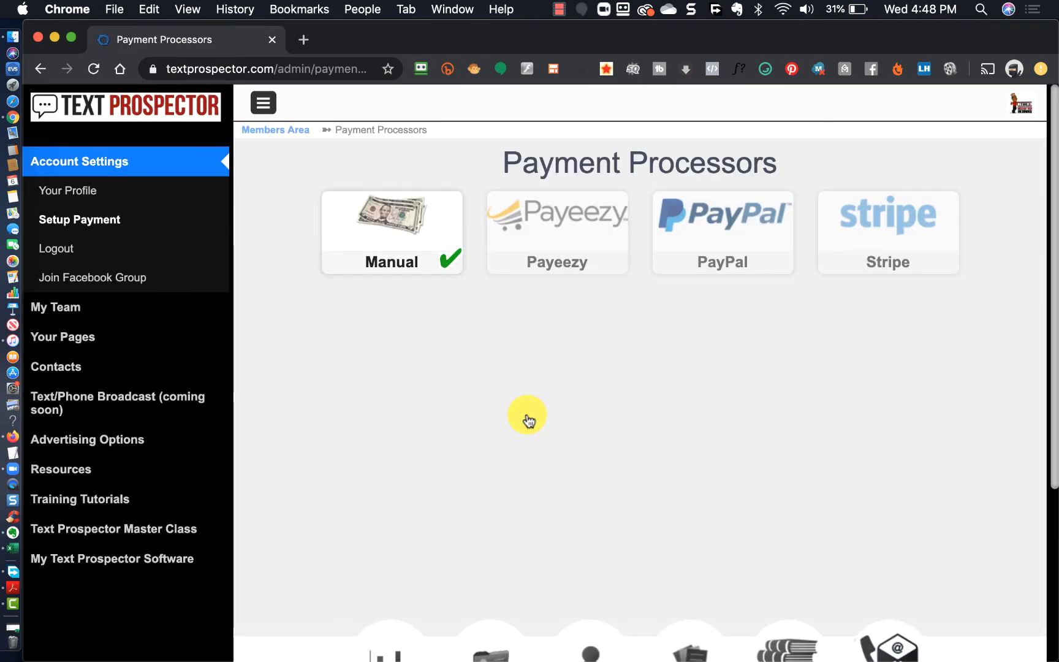
Open the Stripe processor settings and bring up the sign-in page of stripe.com in a new browser tab
left_click(896, 252)
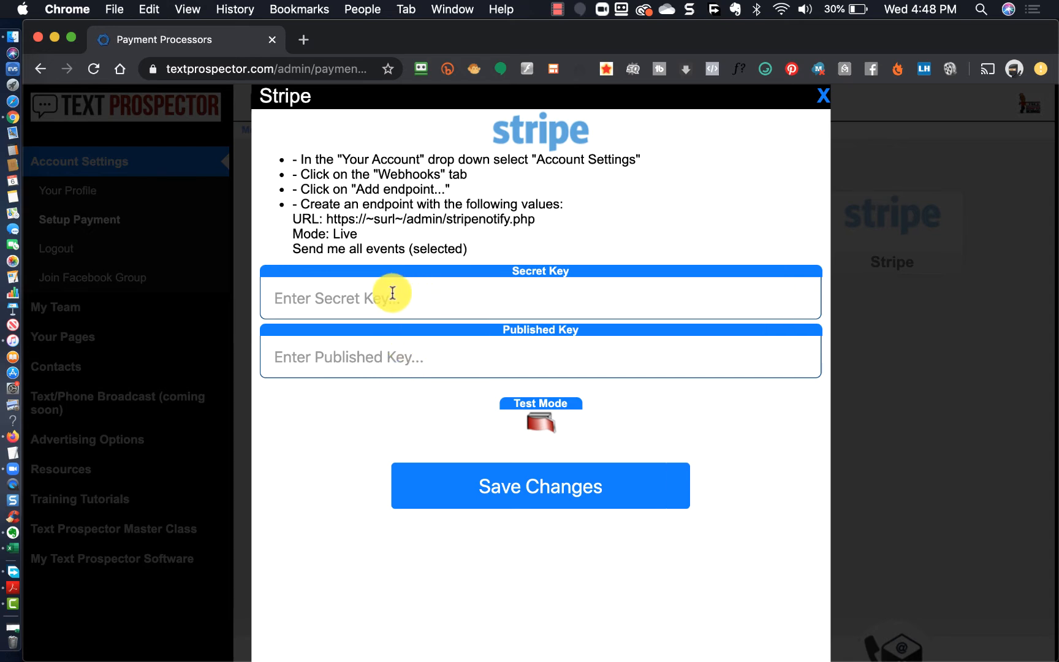
left_click(304, 39)
type("stripe.com")
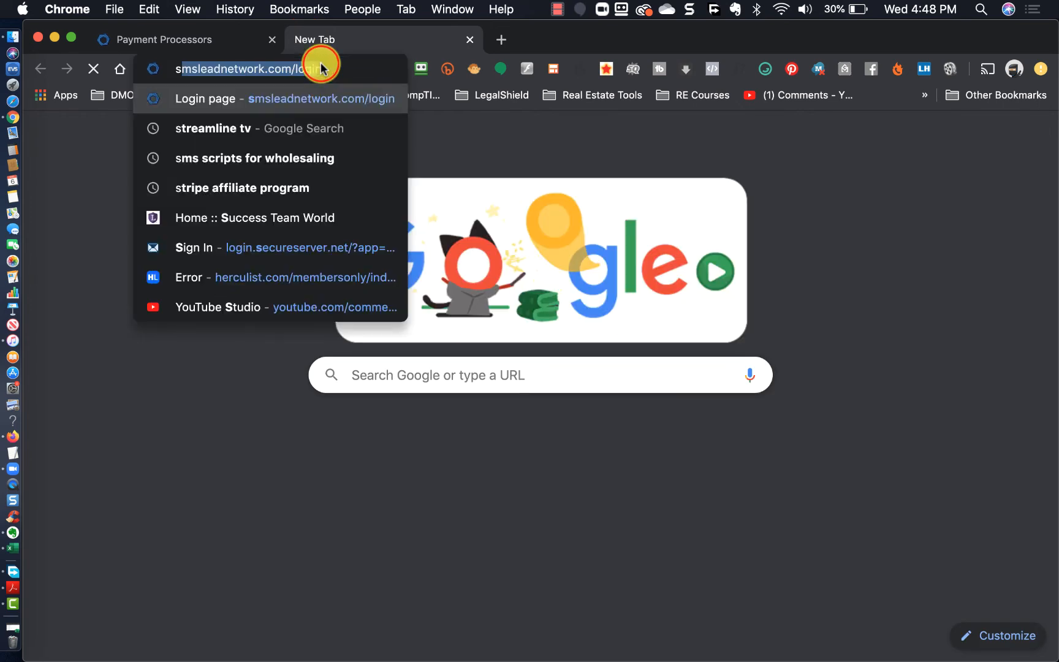
key("Return")
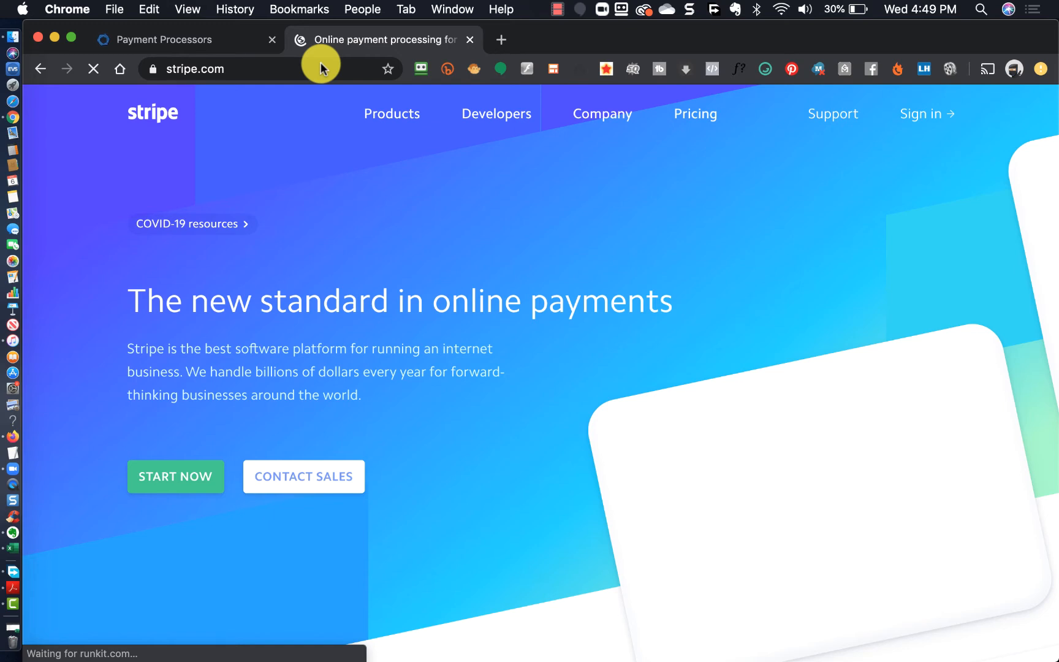
left_click(923, 115)
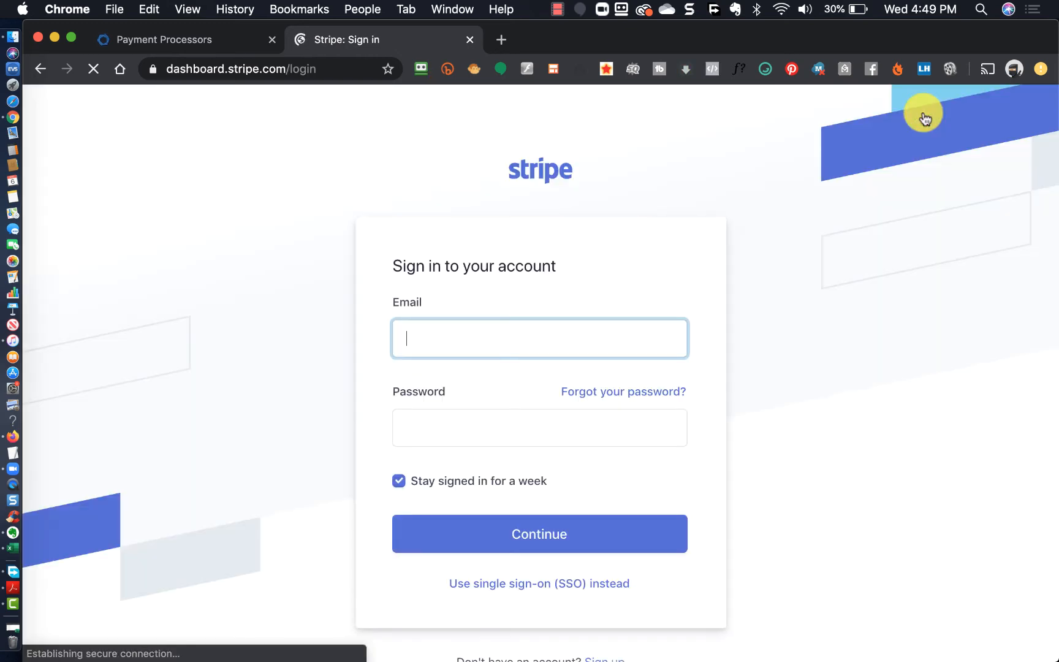
Sign in to Stripe with the saved login and enter the 6-digit phone verification code
left_click(421, 72)
left_click(233, 252)
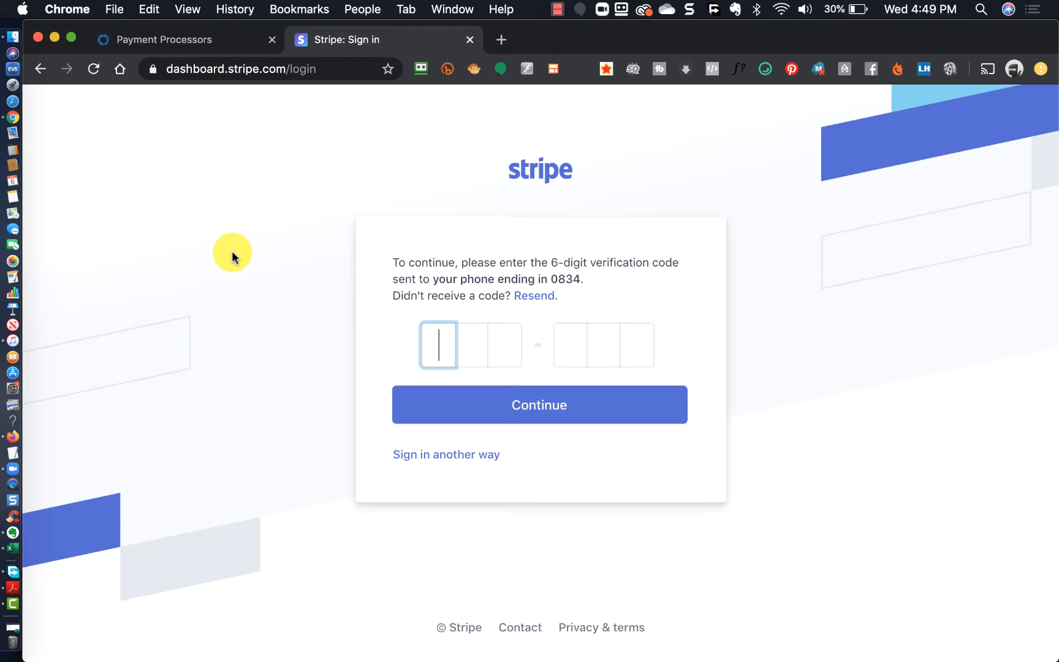
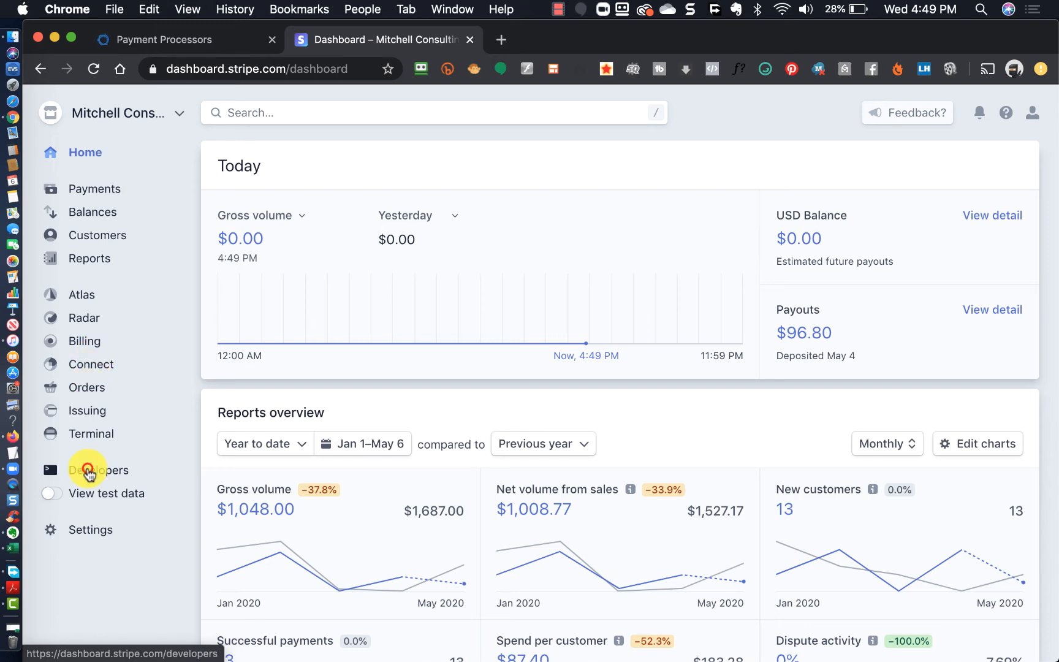
Open the live API keys page for developers in Stripe and reveal the standard secret key
left_click(89, 472)
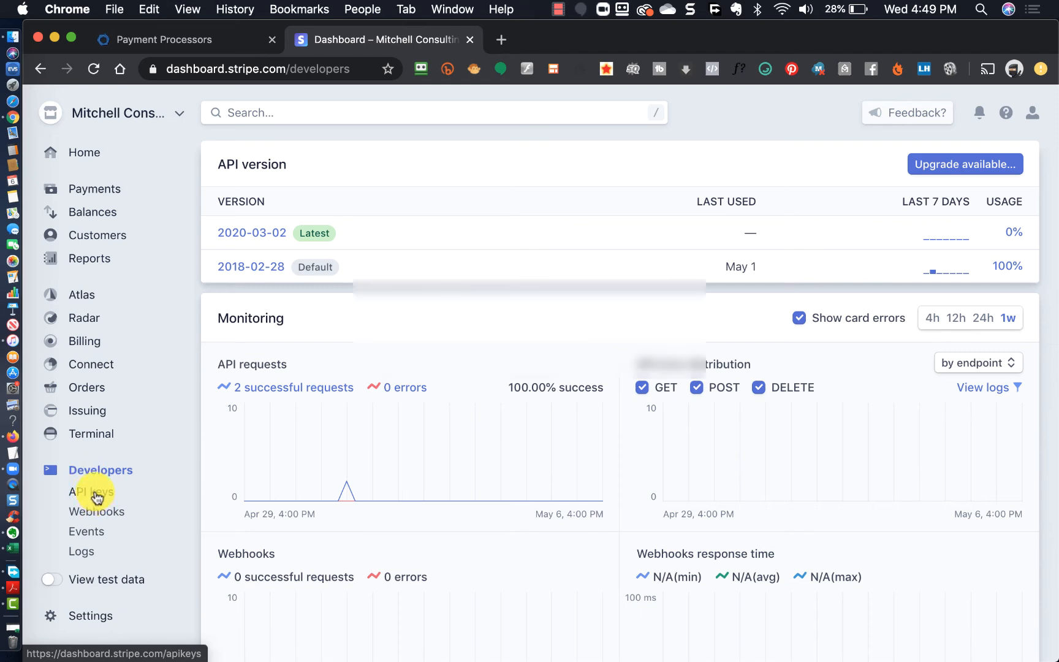
left_click(95, 493)
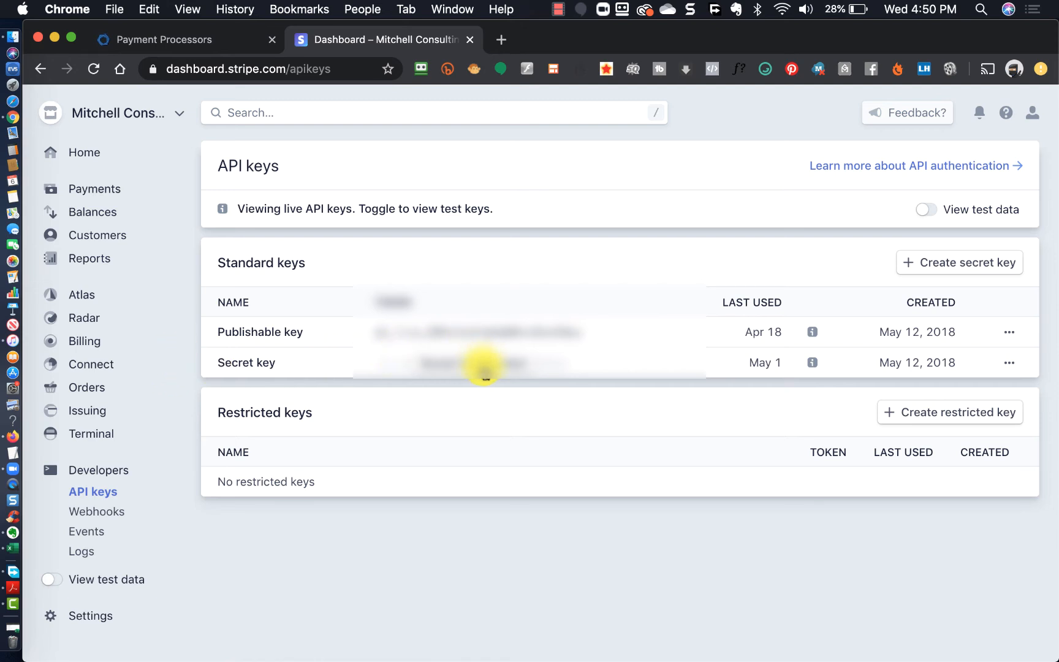
left_click(448, 368)
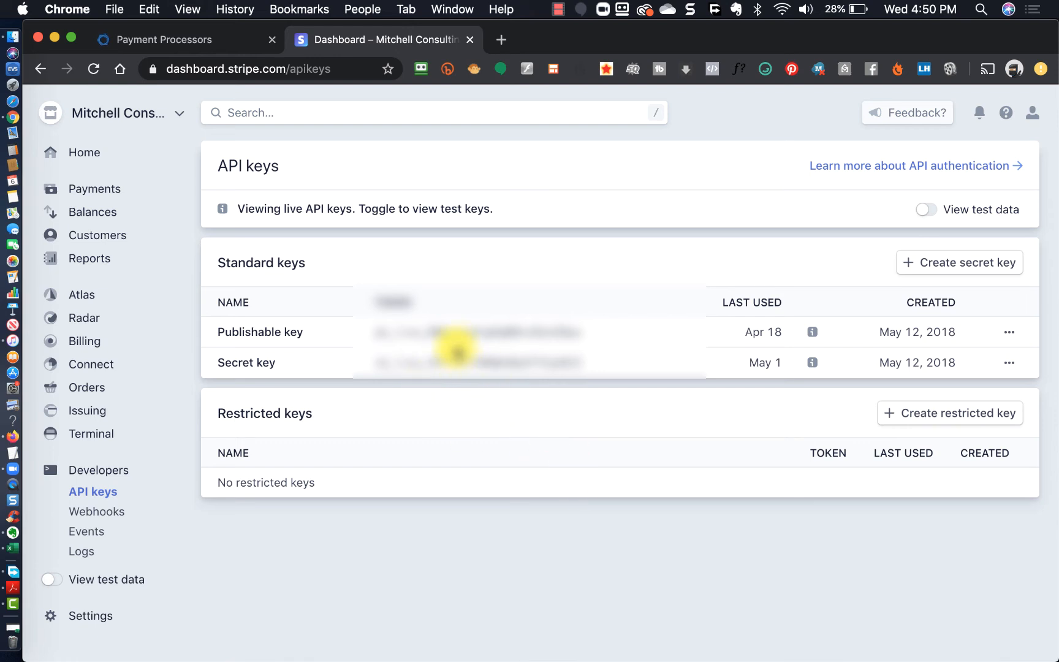
Copy Stripe's live publishable key and paste it as the Published Key in Text Prospector's Stripe settings
double_click(453, 333)
right_click(454, 334)
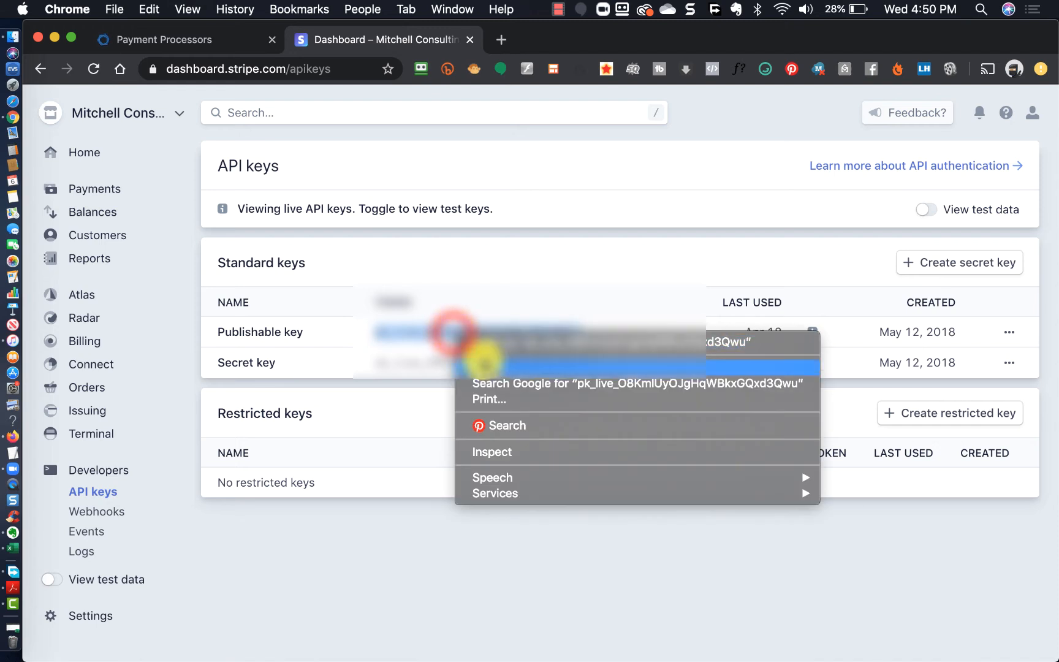
left_click(491, 365)
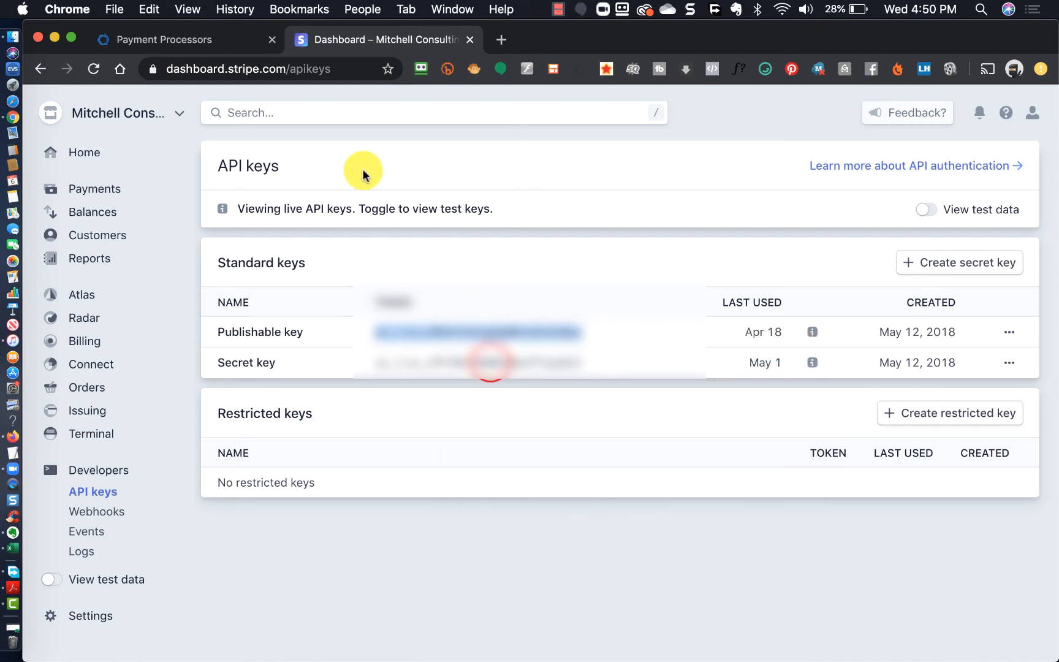
left_click(182, 40)
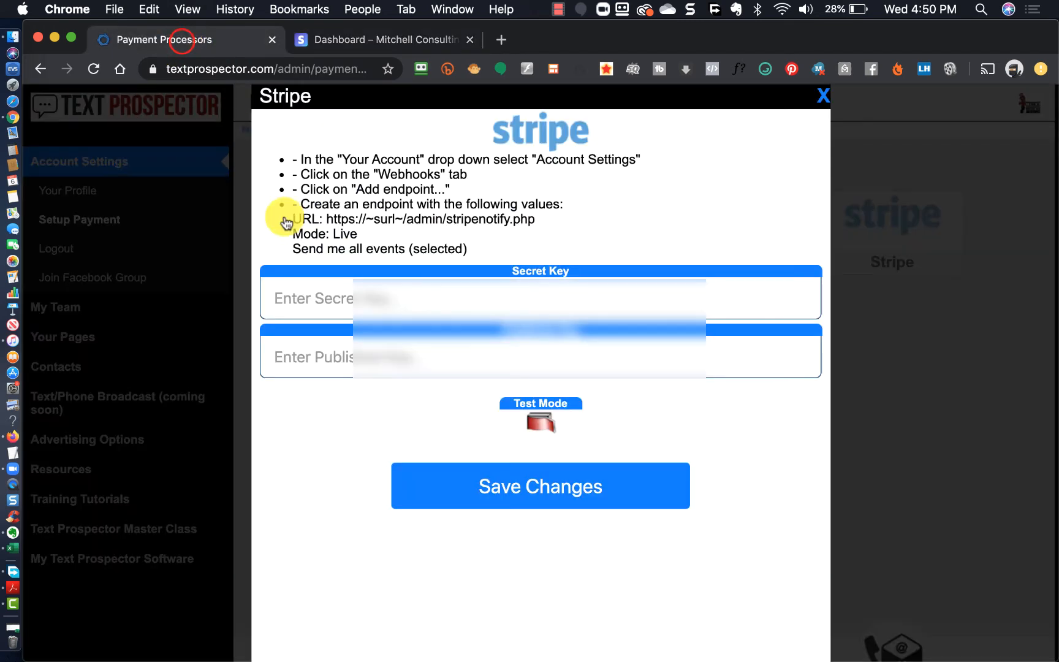
left_click(319, 347)
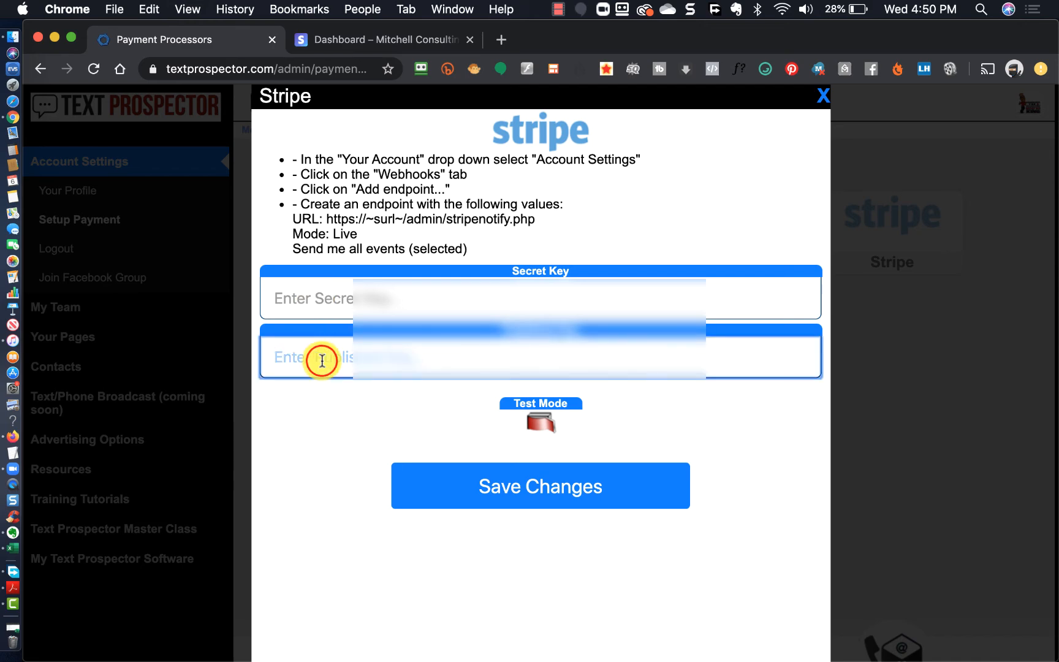
key("super+v")
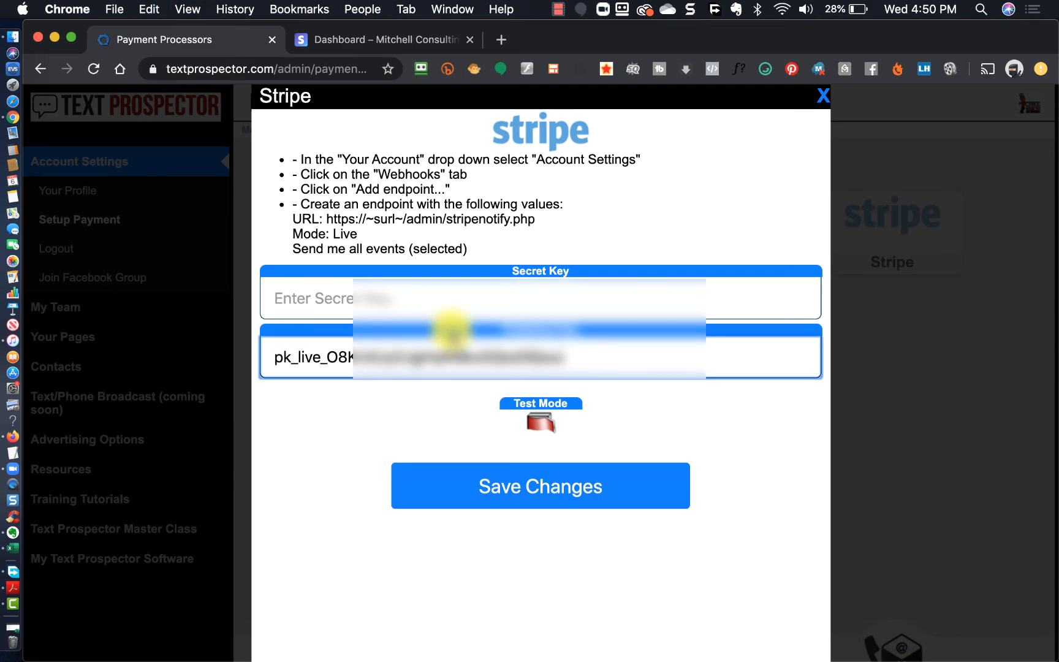
Copy the live secret key from Stripe and paste it as the Secret Key in Text Prospector's Stripe settings
left_click(376, 40)
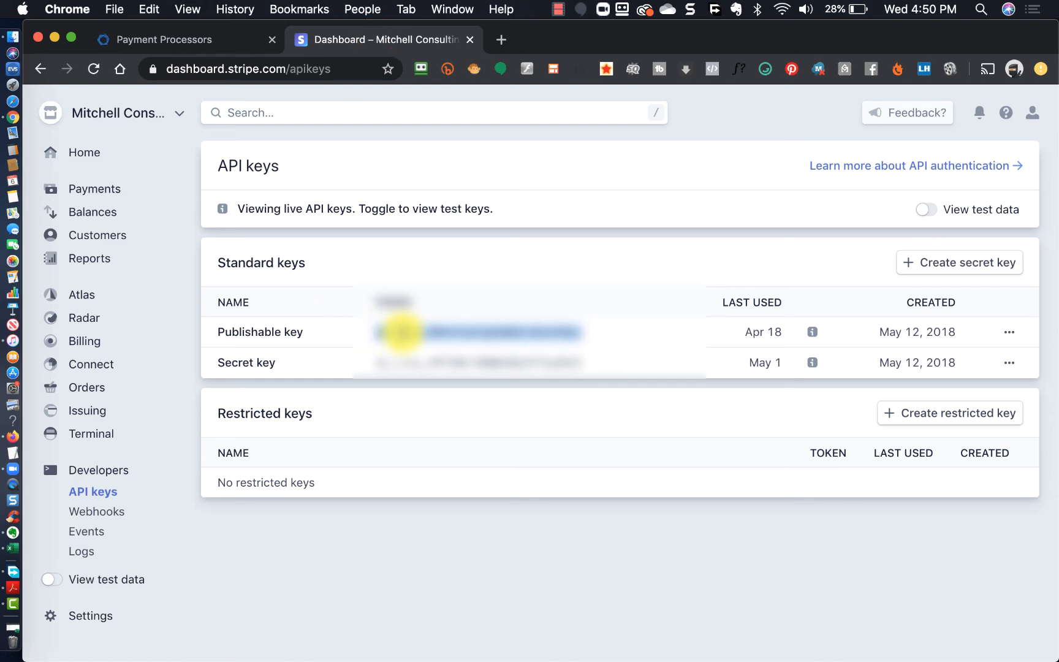
left_click(193, 39)
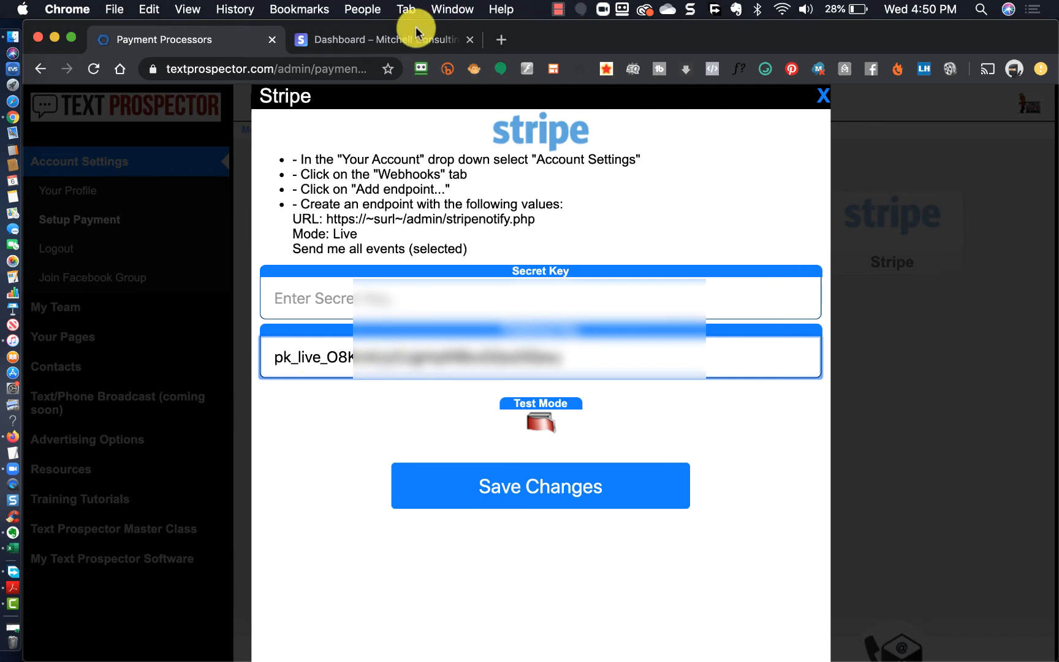
left_click(390, 44)
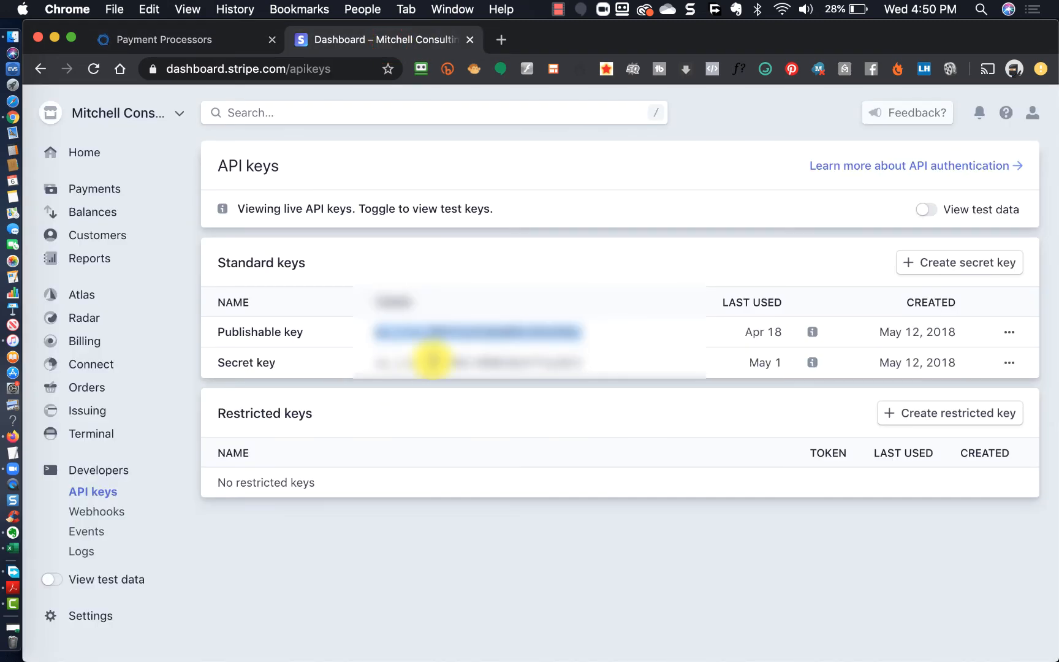
left_click(432, 360)
right_click(432, 361)
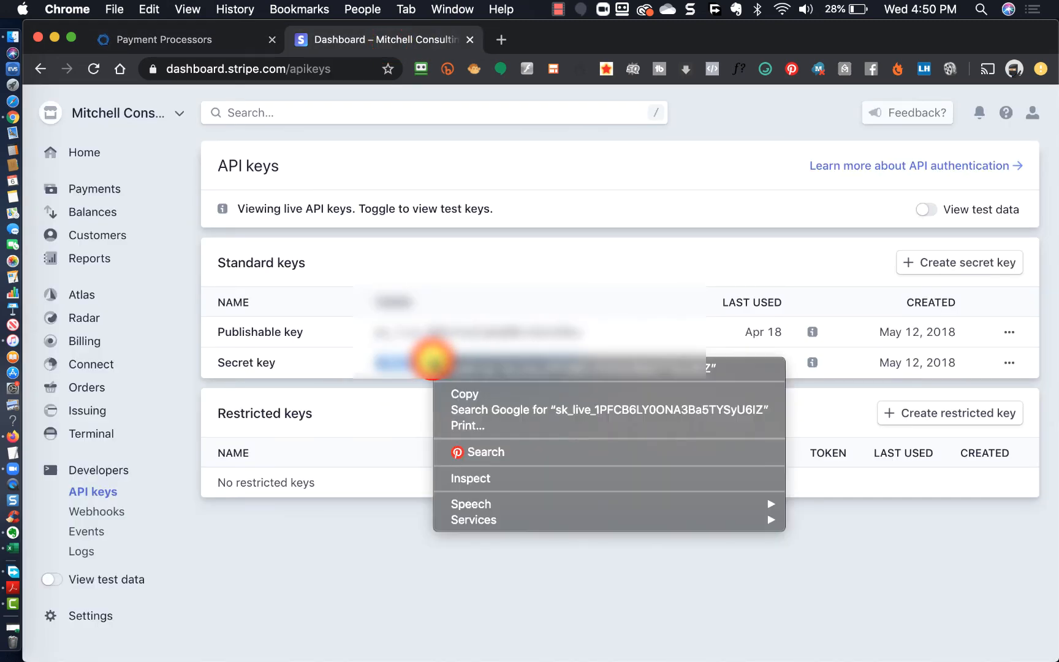
left_click(469, 395)
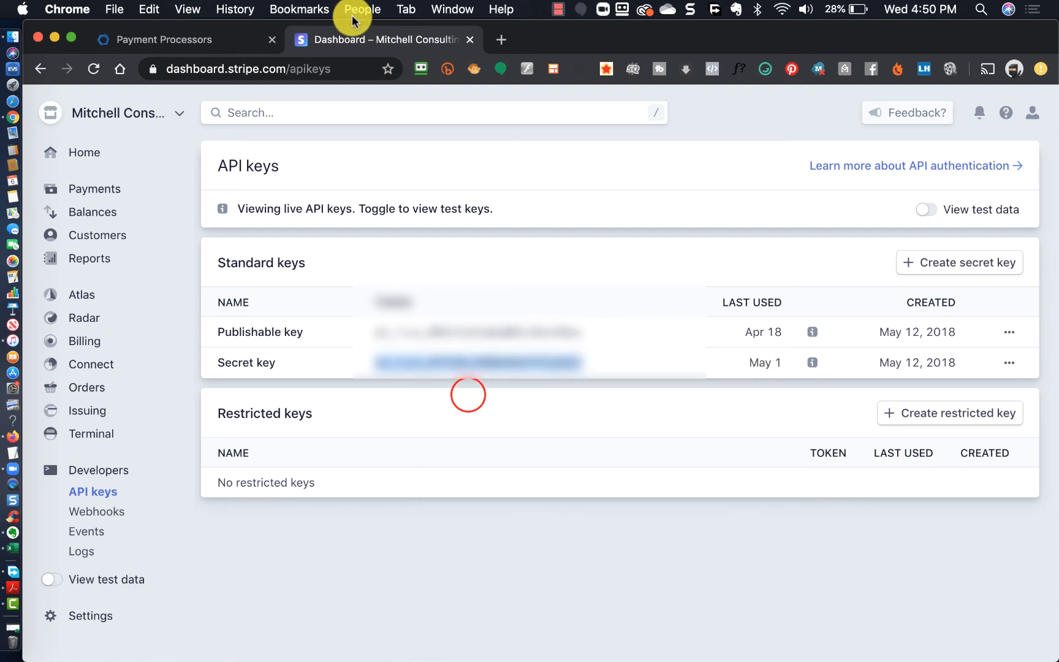
left_click(191, 41)
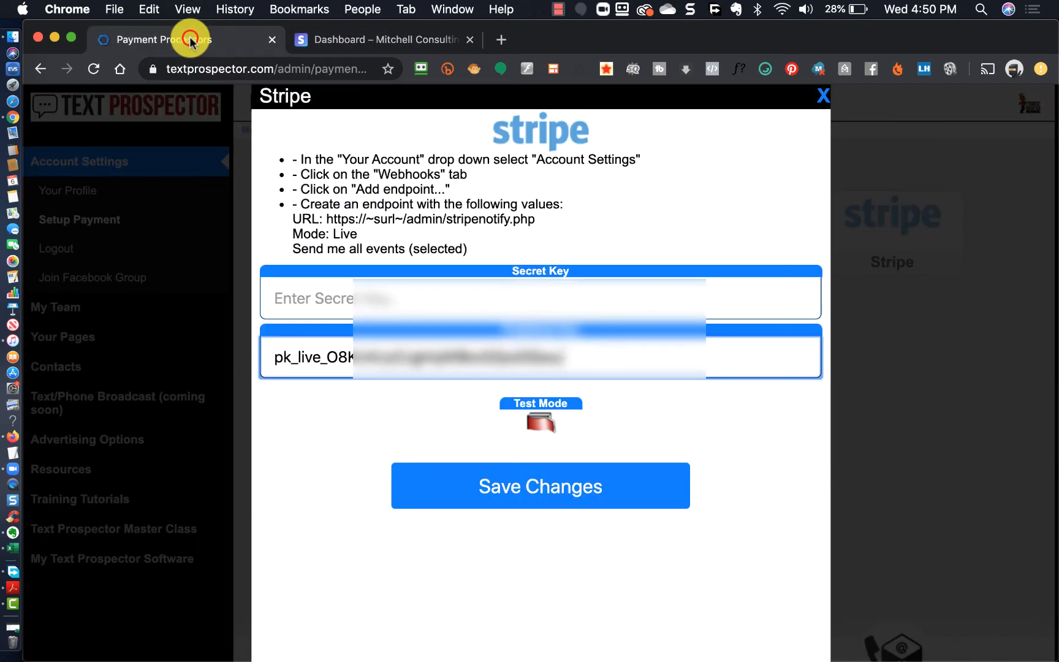
left_click(303, 301)
right_click(304, 305)
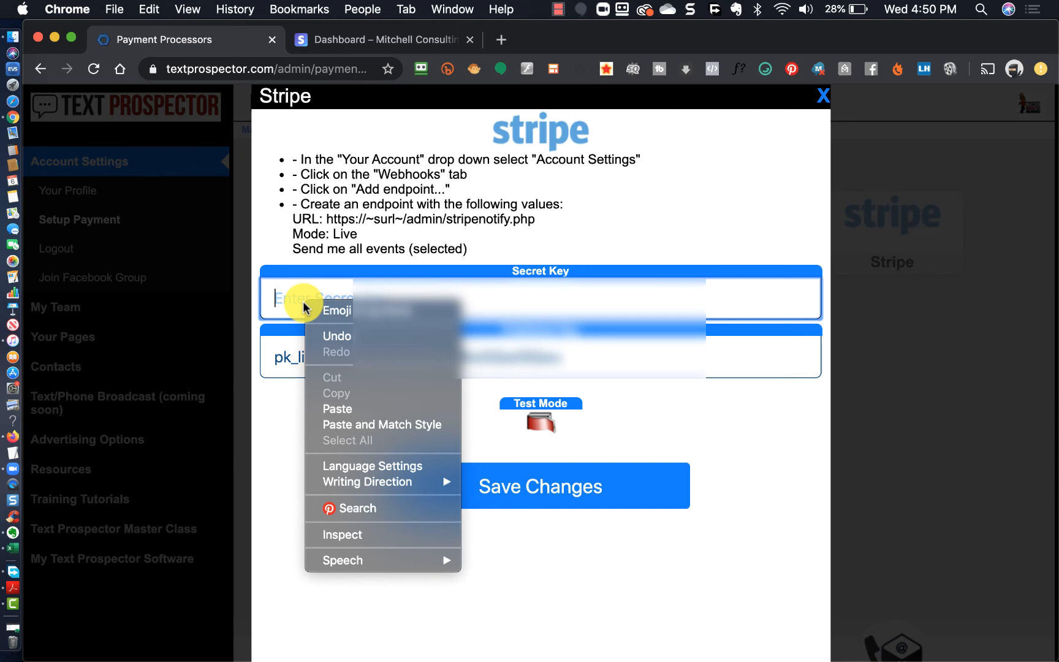
left_click(351, 409)
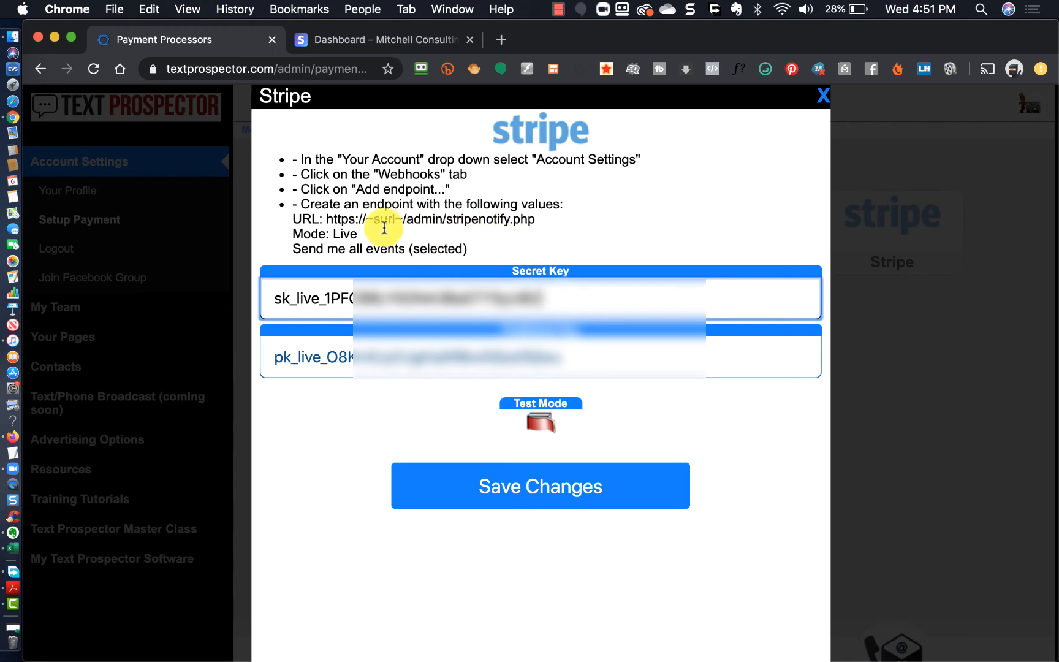
left_click_drag(331, 219, 539, 230)
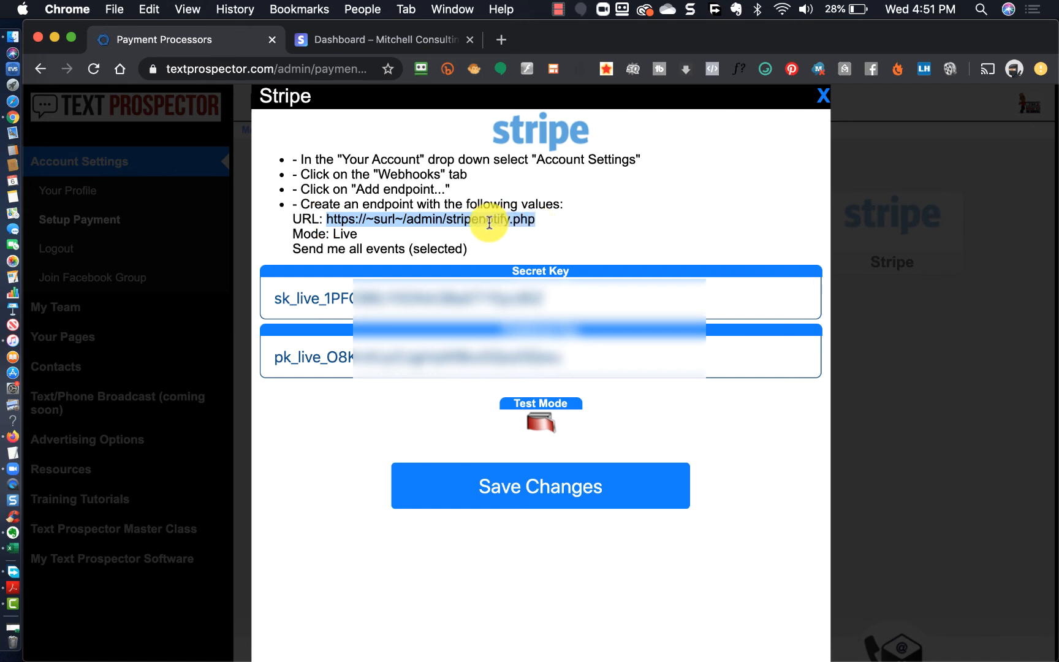
right_click(489, 225)
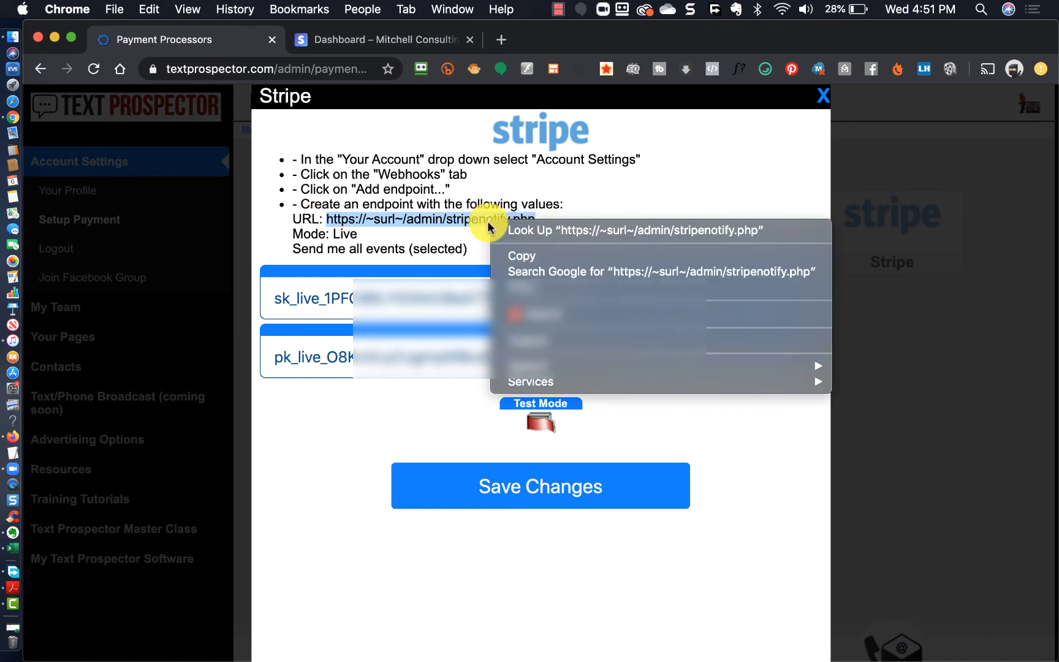
left_click(522, 258)
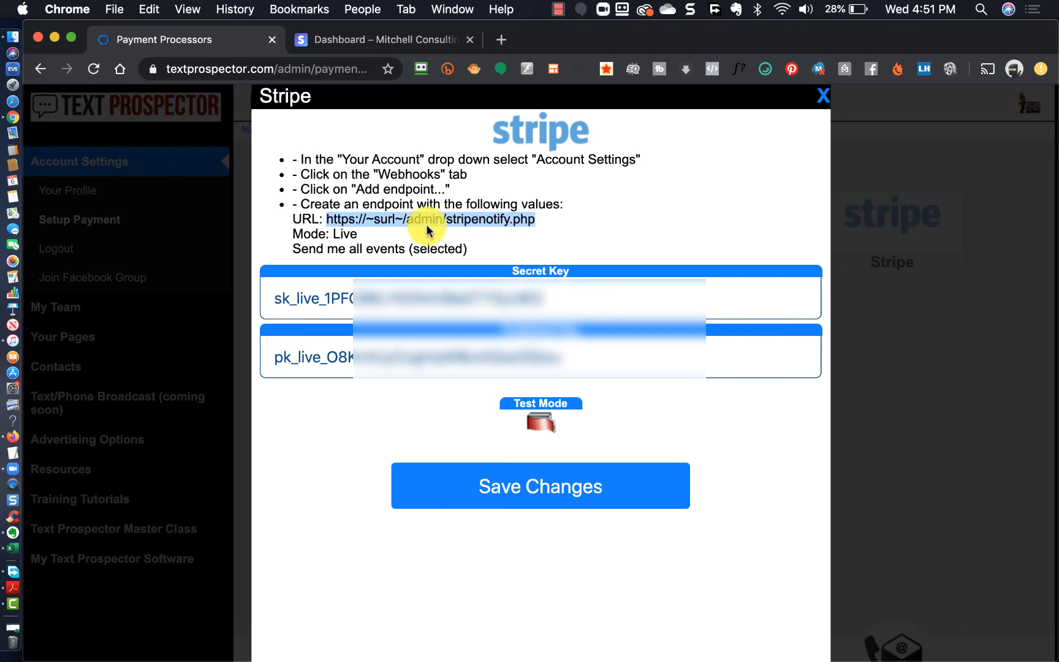
Switch to the Stripe dashboard and look through its business settings for the webhooks option named in Text Prospector's instructions
left_click(375, 41)
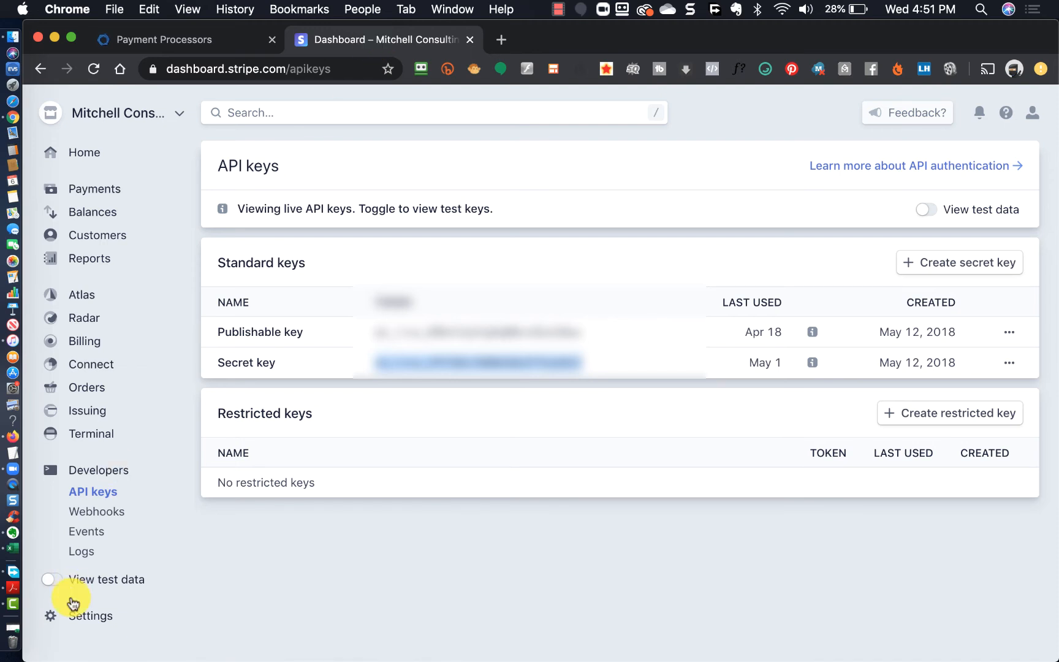
left_click(88, 619)
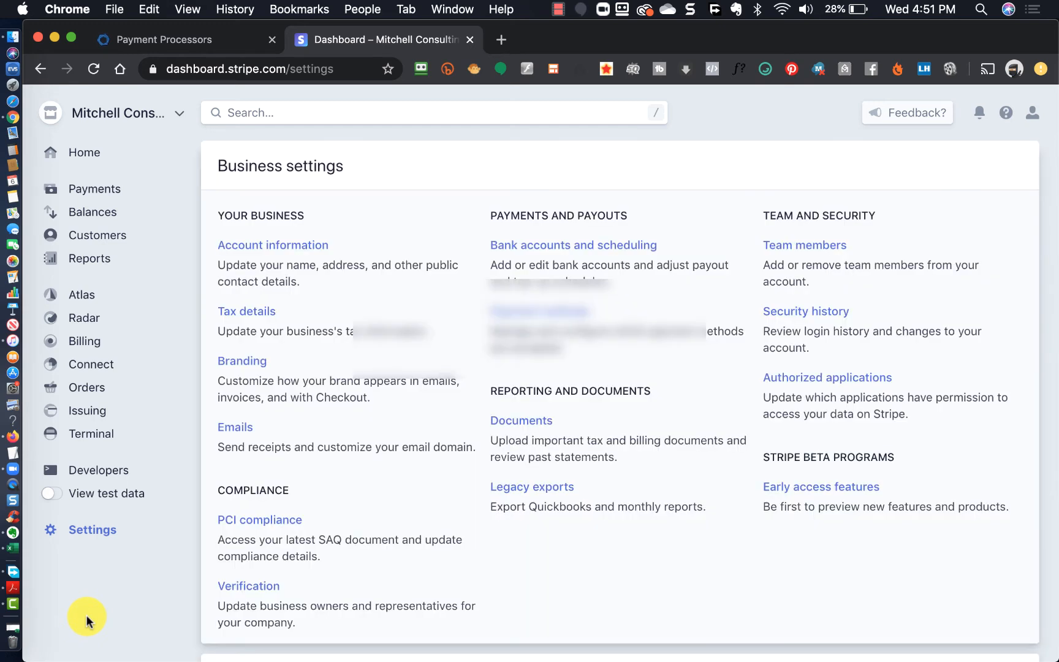
left_click(187, 42)
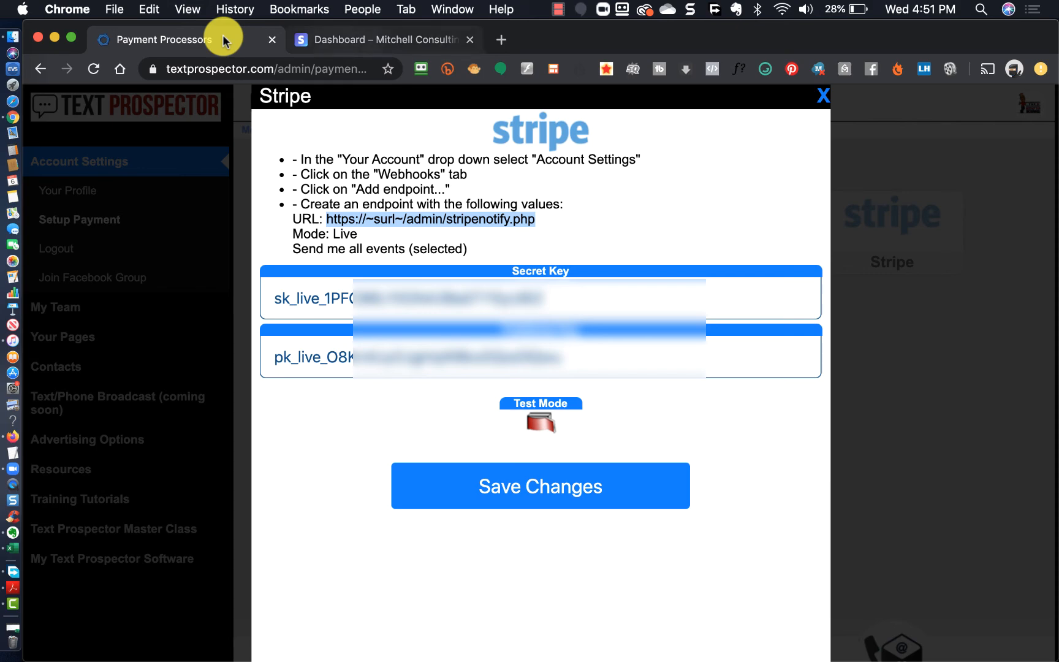
left_click(354, 39)
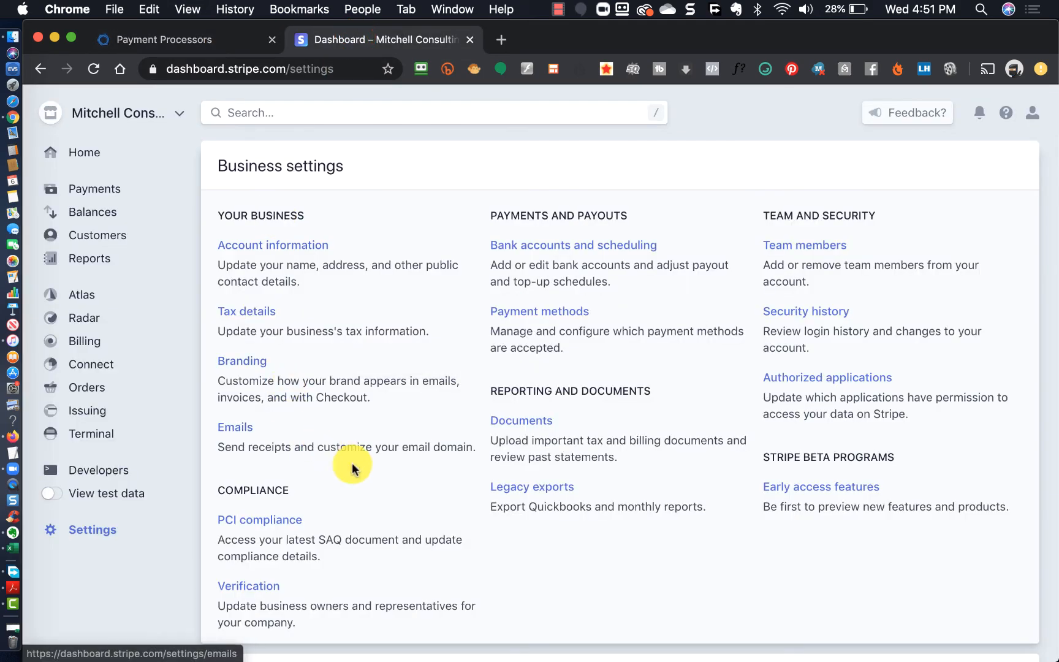
scroll(319, 371, "down", 6)
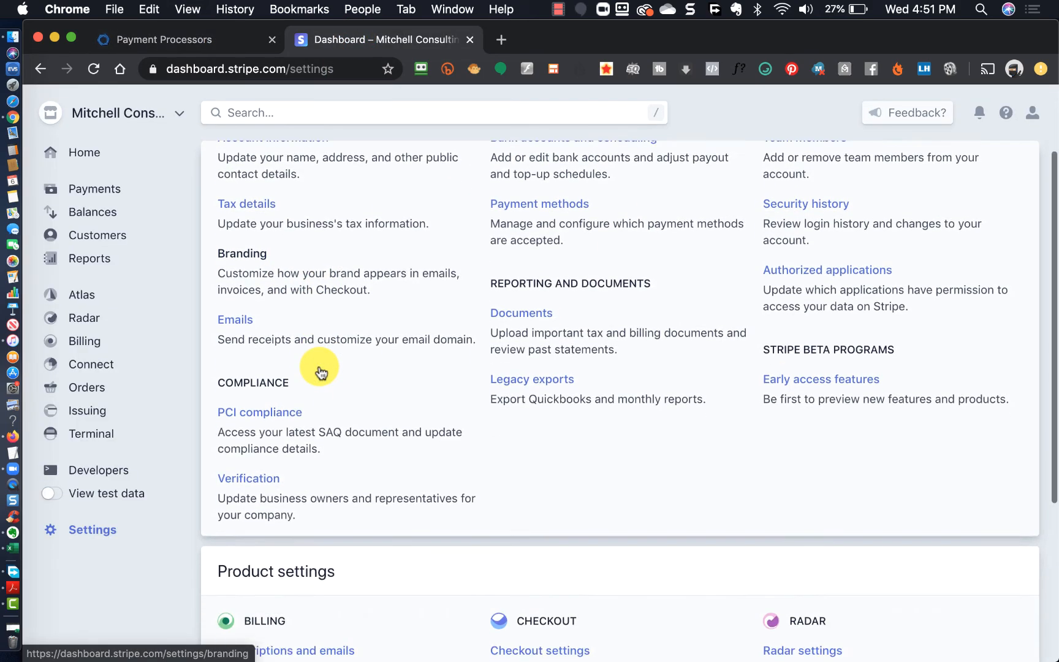
scroll(319, 371, "up", 6)
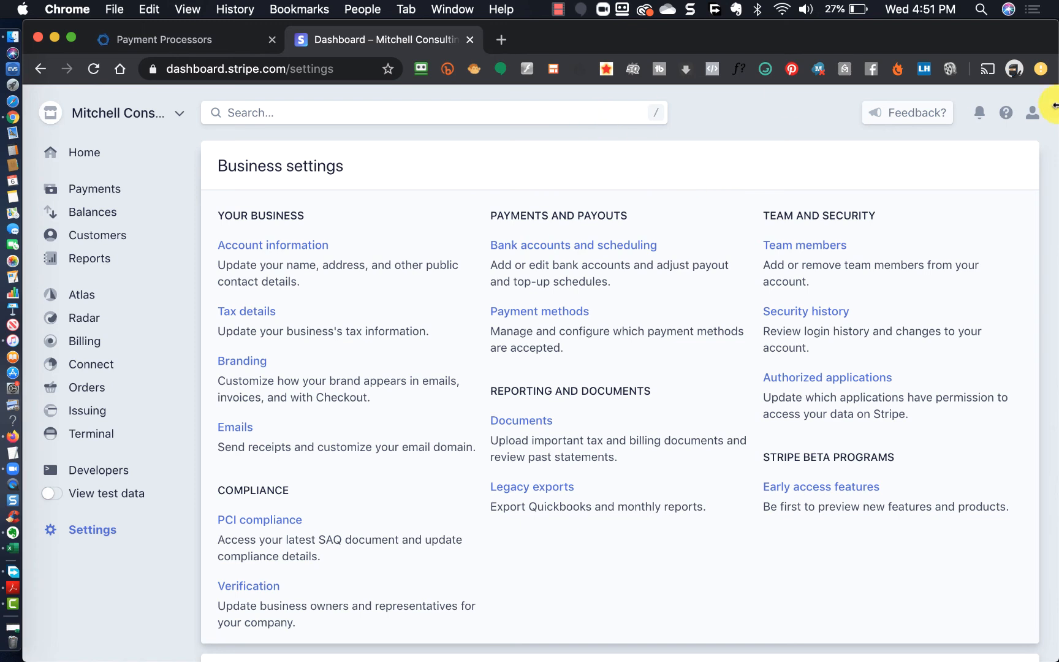
left_click(180, 115)
left_click(183, 115)
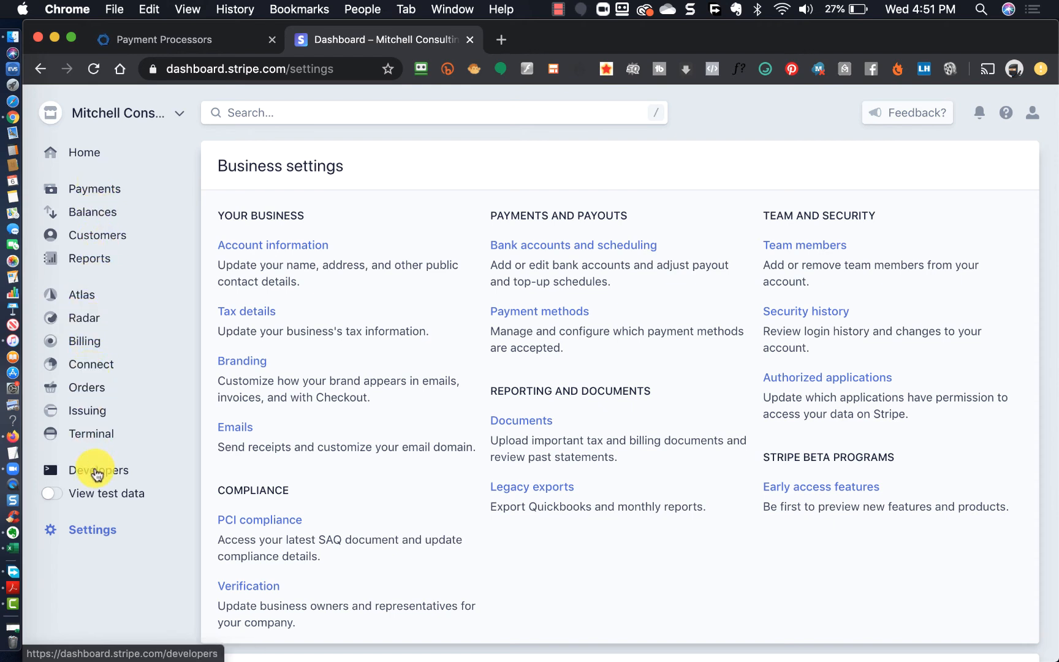
Search Stripe for "webh", open the developers' Webhooks page and start adding an endpoint
left_click(278, 111)
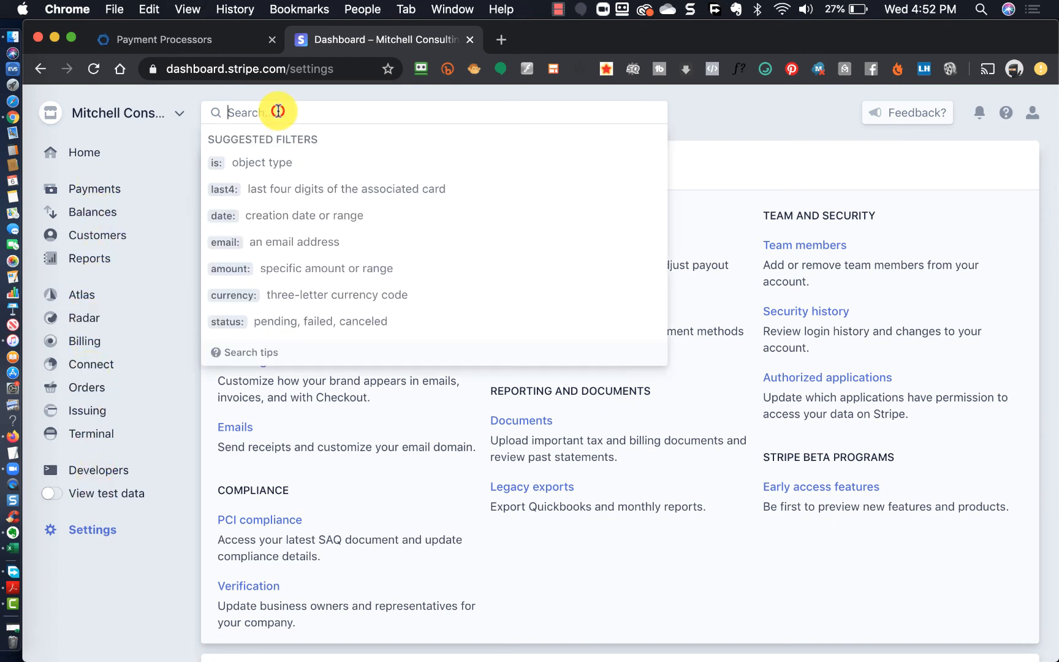
type("webs")
key("BackSpace")
type("hook")
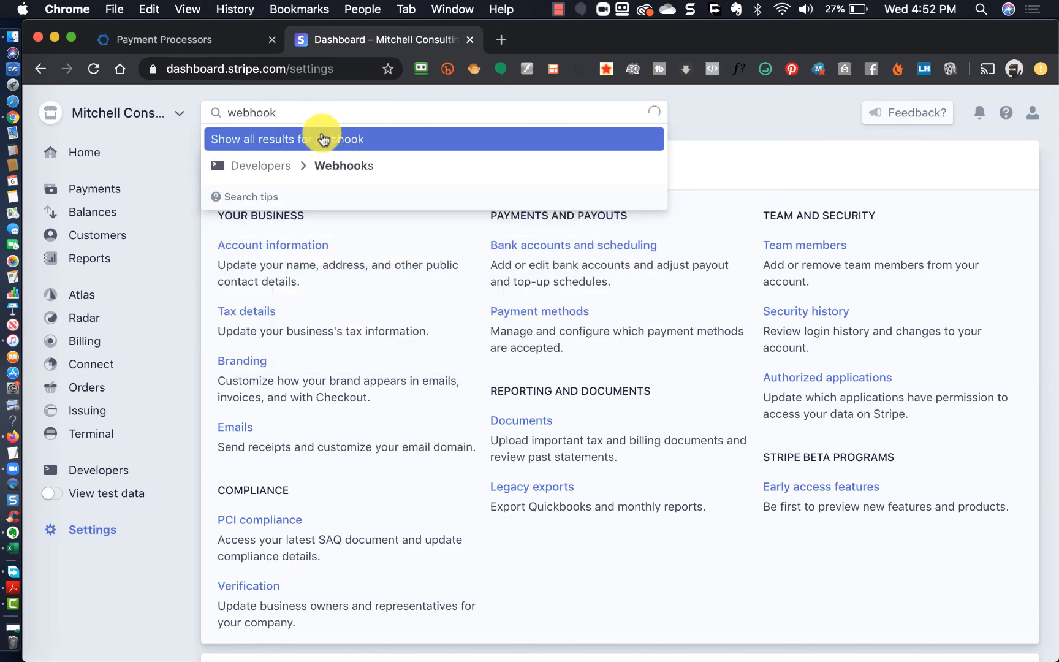
left_click(304, 165)
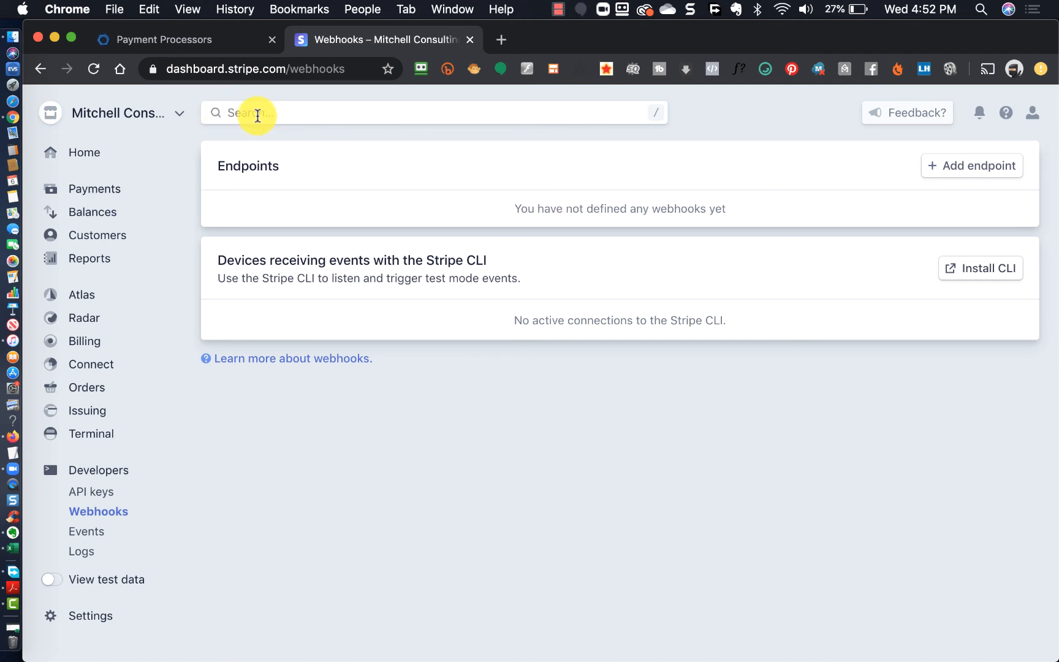
left_click(971, 176)
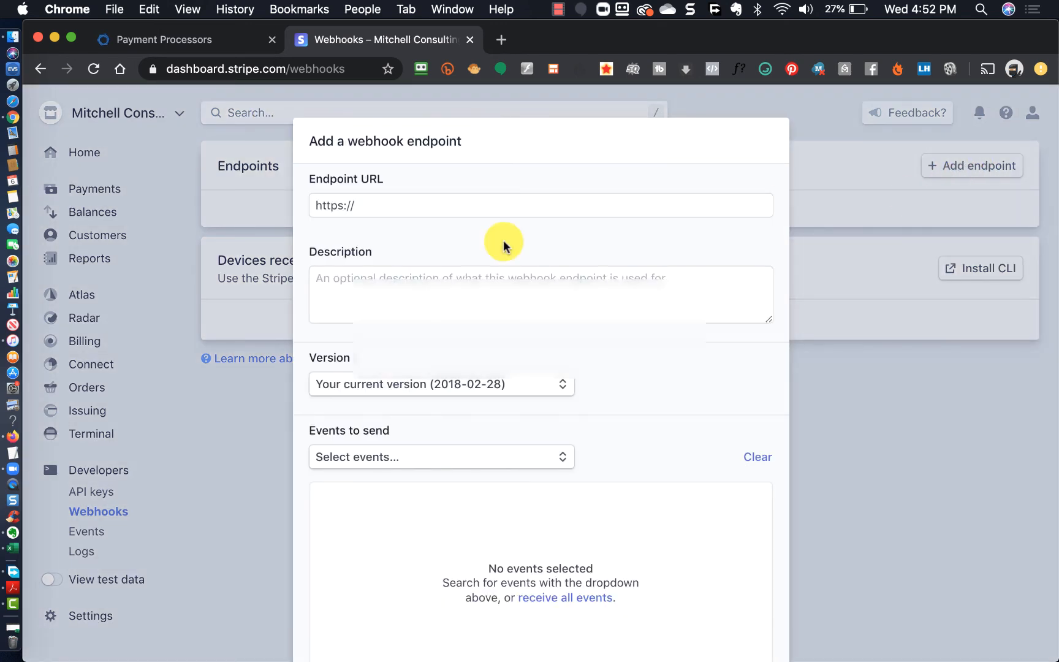
left_click(196, 42)
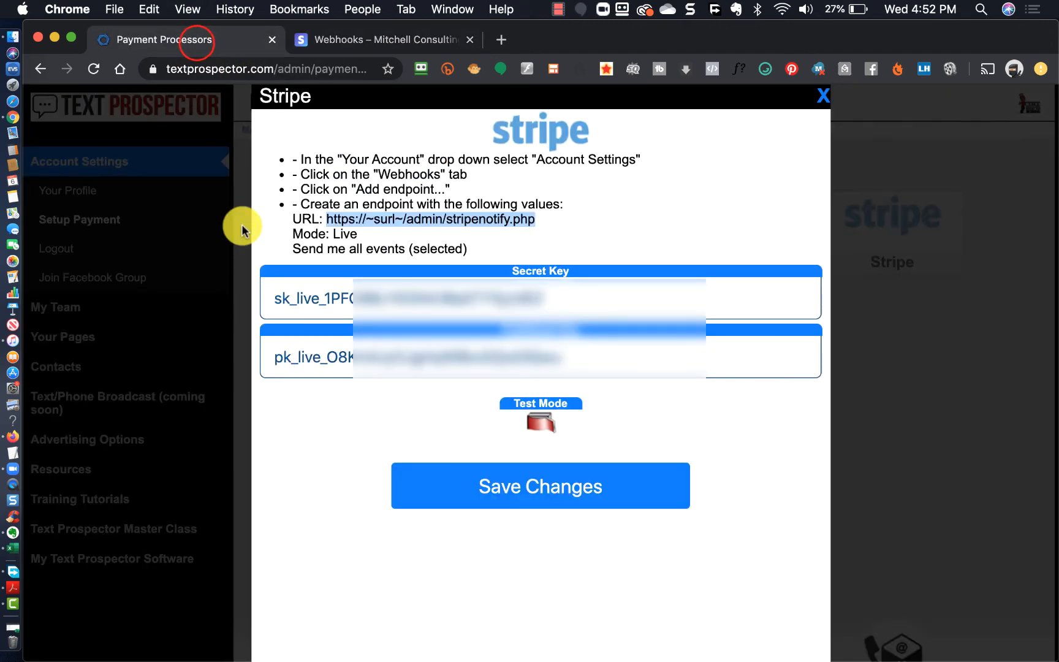
right_click(378, 222)
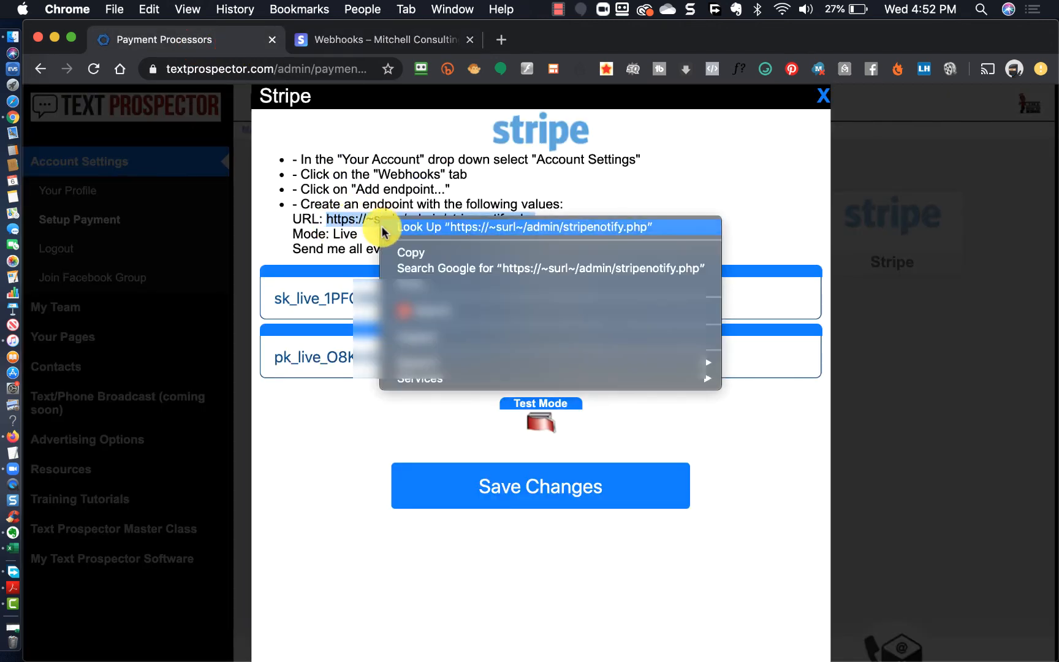
left_click(420, 251)
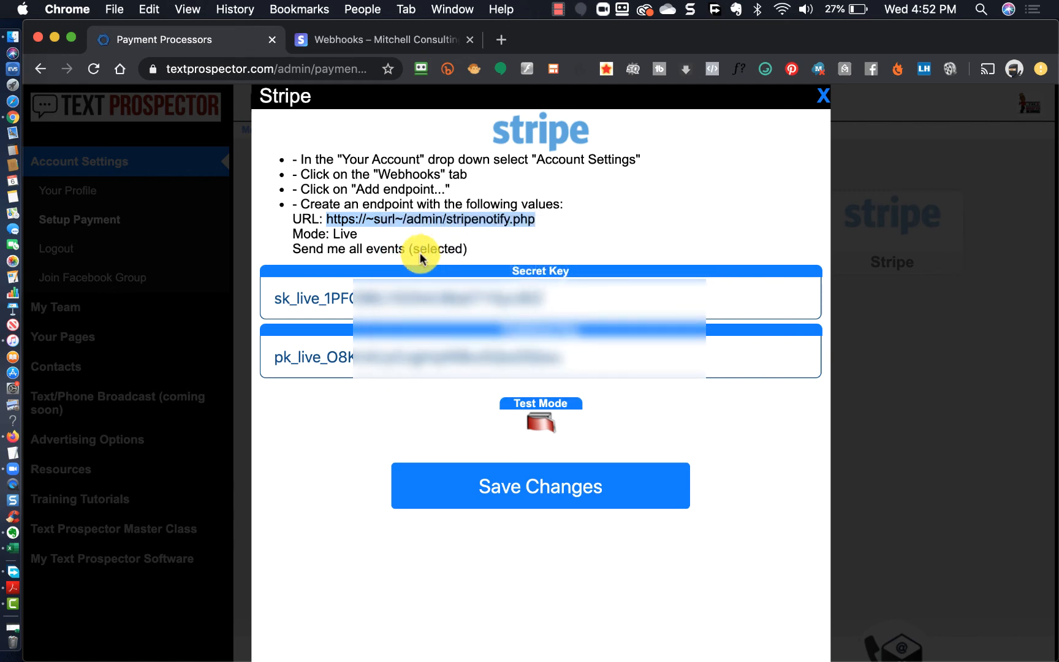
left_click(397, 42)
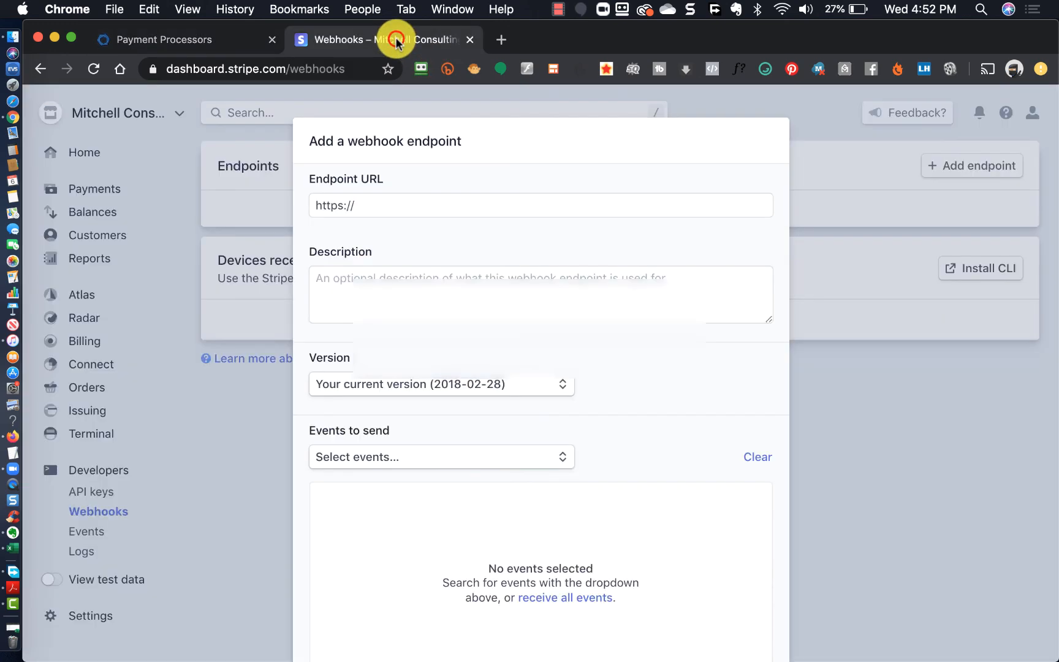
triple_click(364, 203)
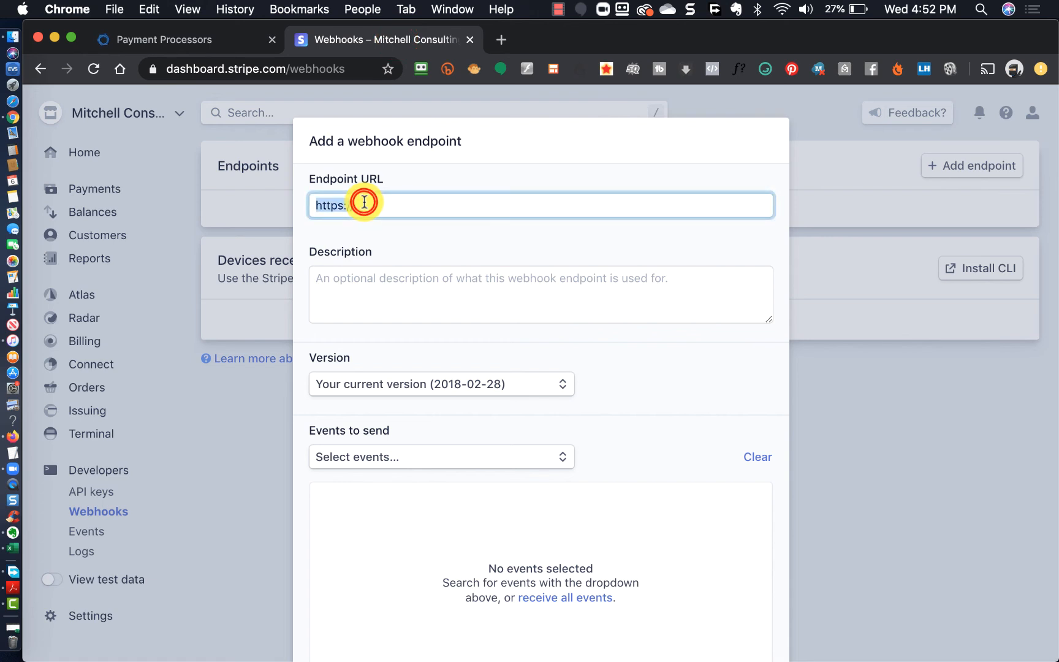
key("super+v")
key("super+space")
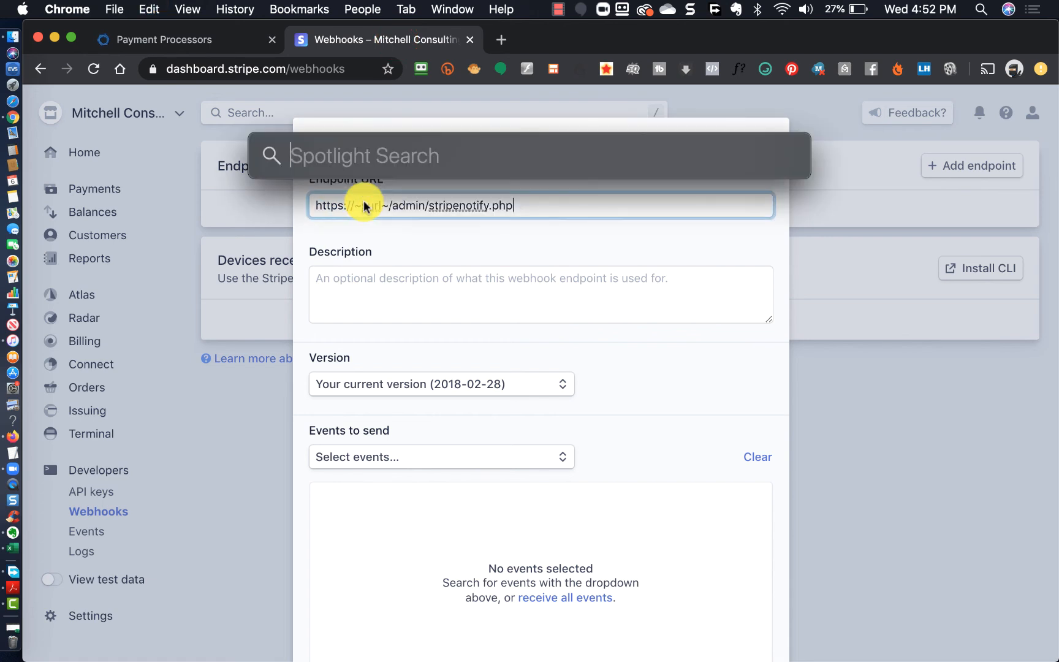
left_click(413, 239)
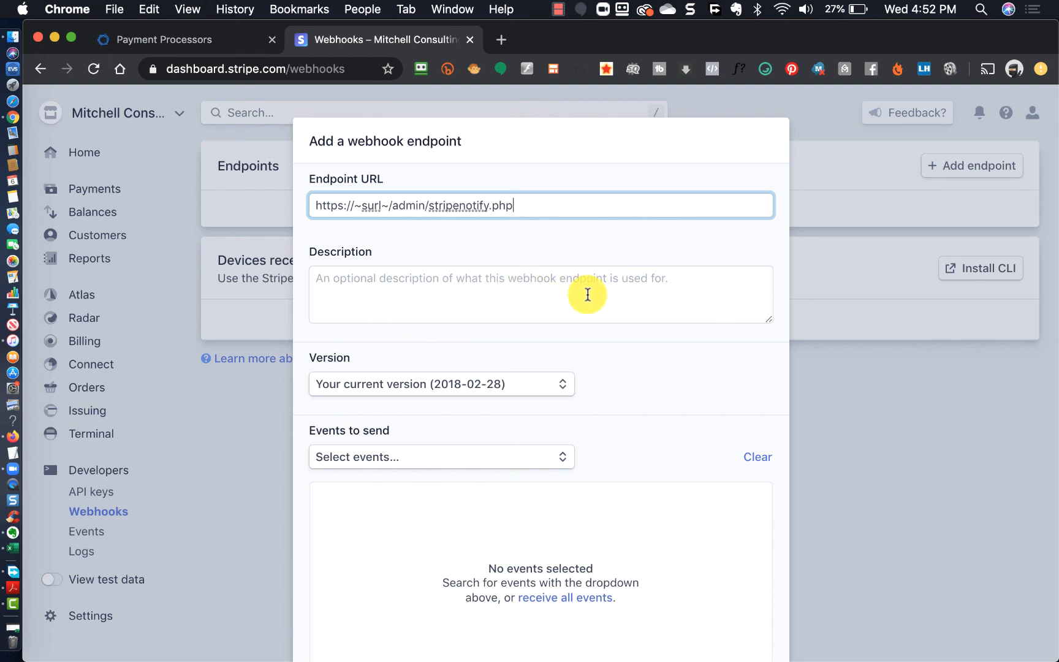
Enter TP as the webhook endpoint's description and try to add the endpoint
left_click(353, 285)
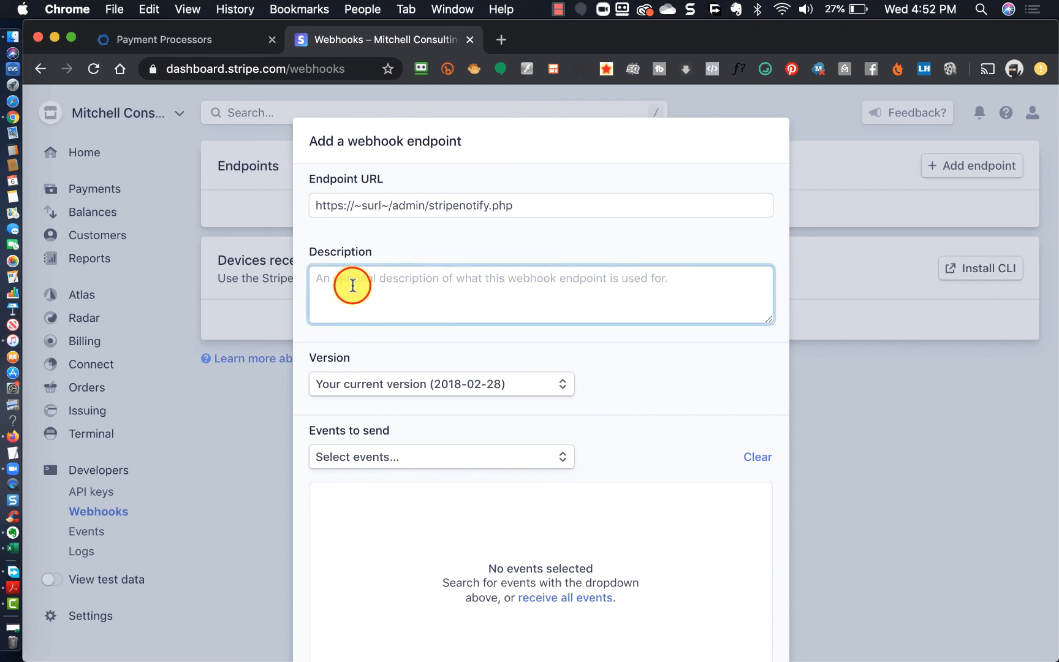
type("TP")
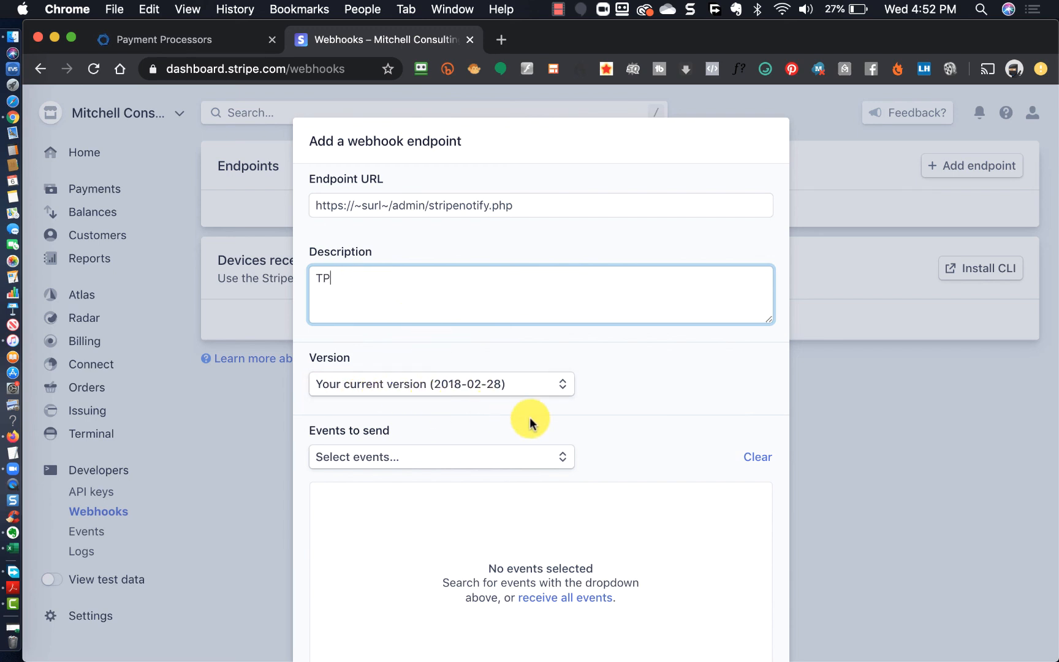
scroll(530, 417, "down", 5)
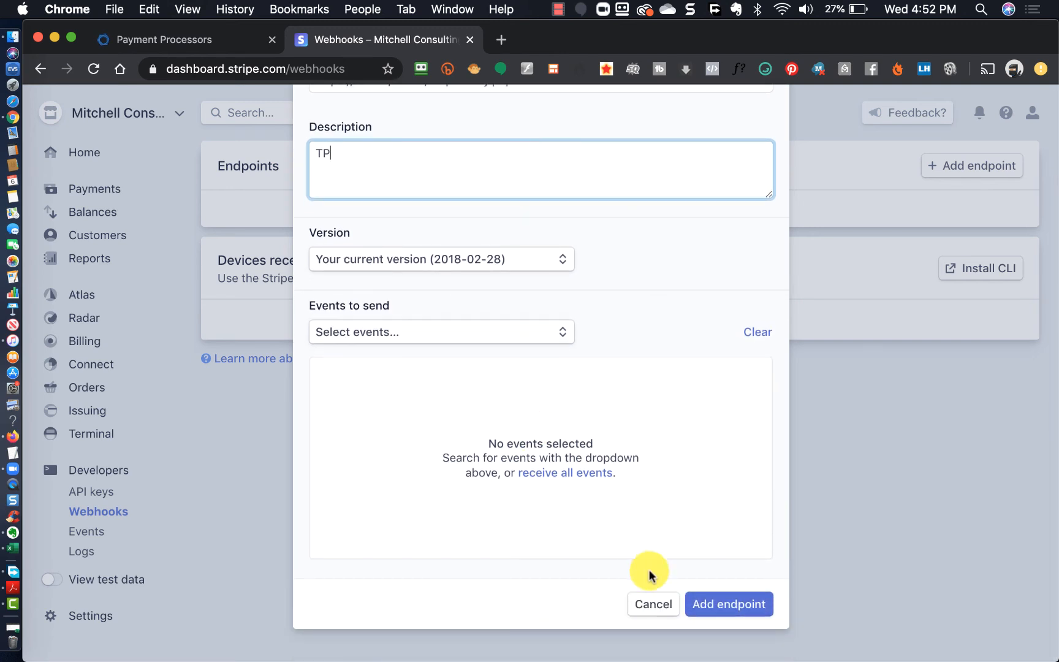
left_click(738, 609)
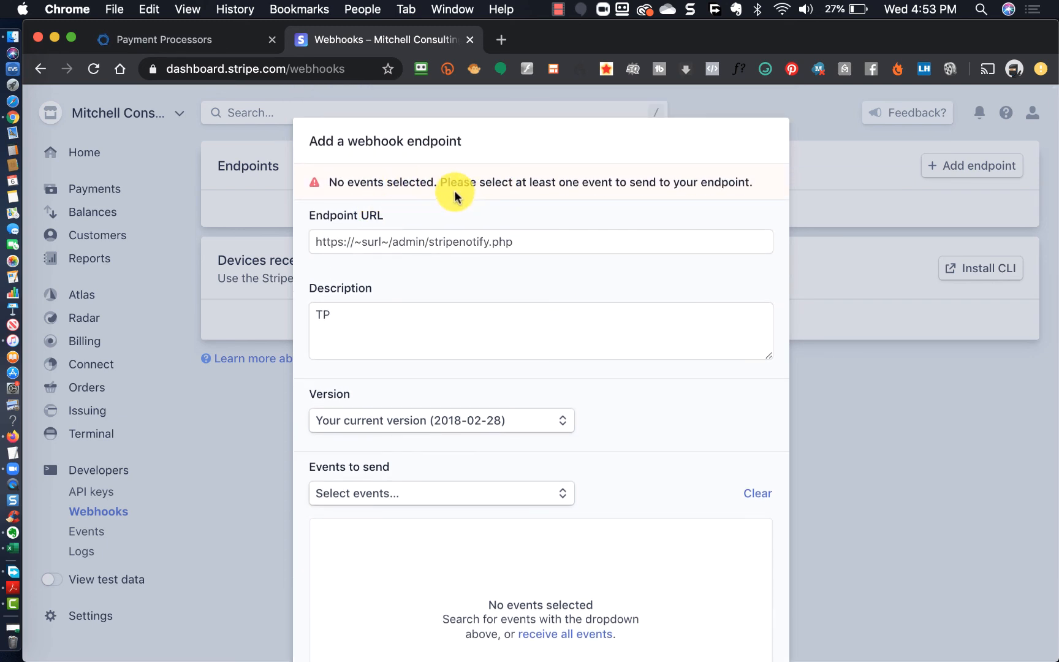
Check Text Prospector's Stripe instructions for which events the webhook endpoint should send
left_click(180, 42)
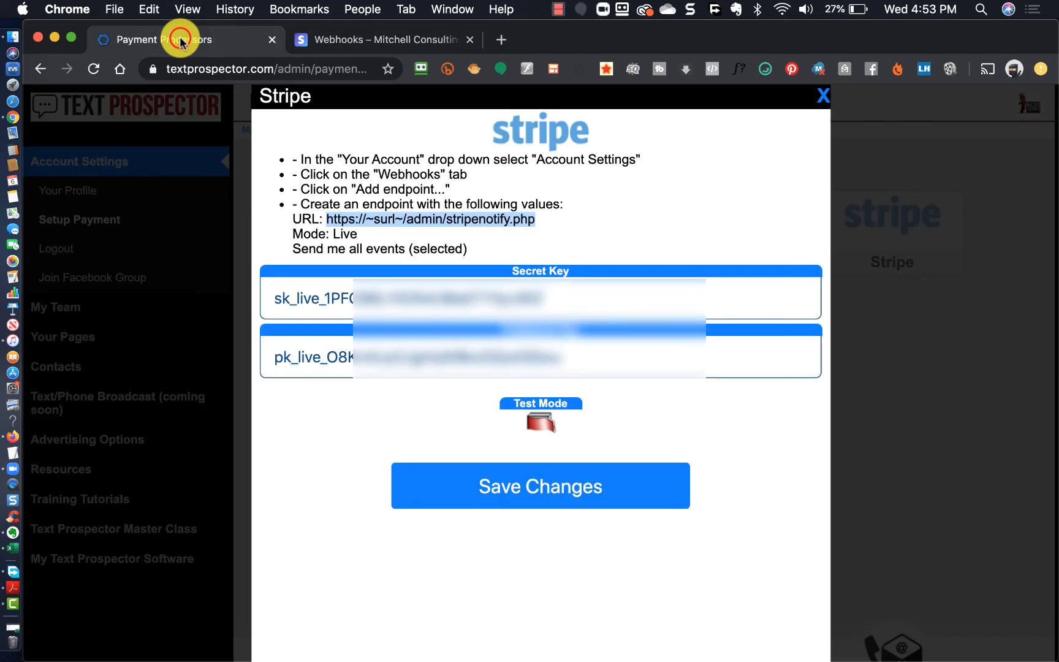
left_click(292, 249)
left_click_drag(292, 250, 399, 249)
left_click(374, 38)
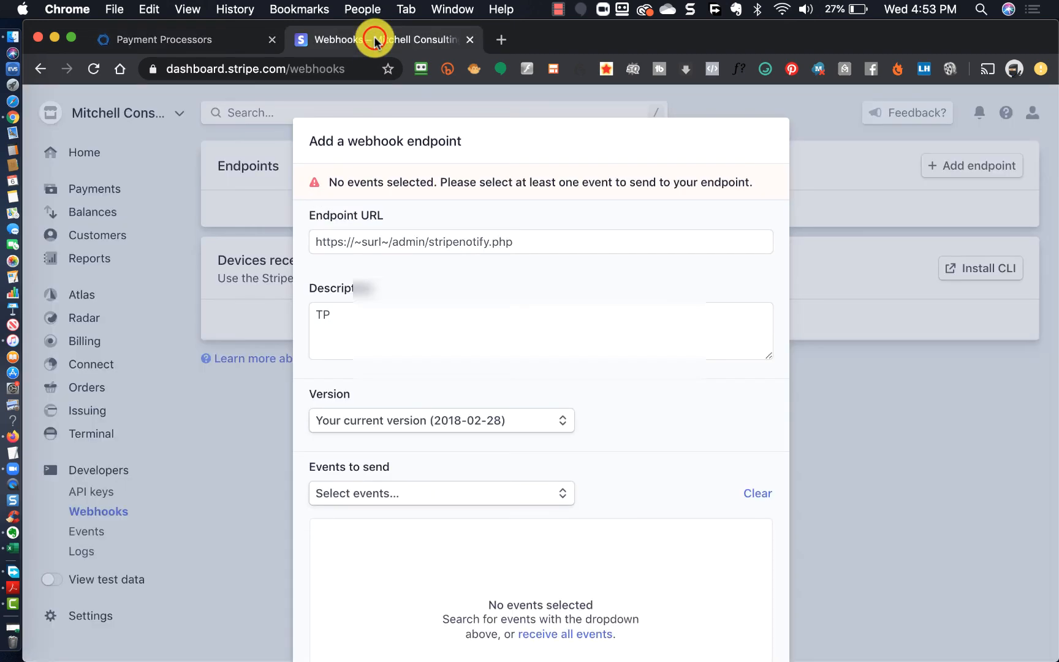
Browse the webhook endpoint's list of available events, from Account through Transfer, for an option covering all events
left_click(461, 496)
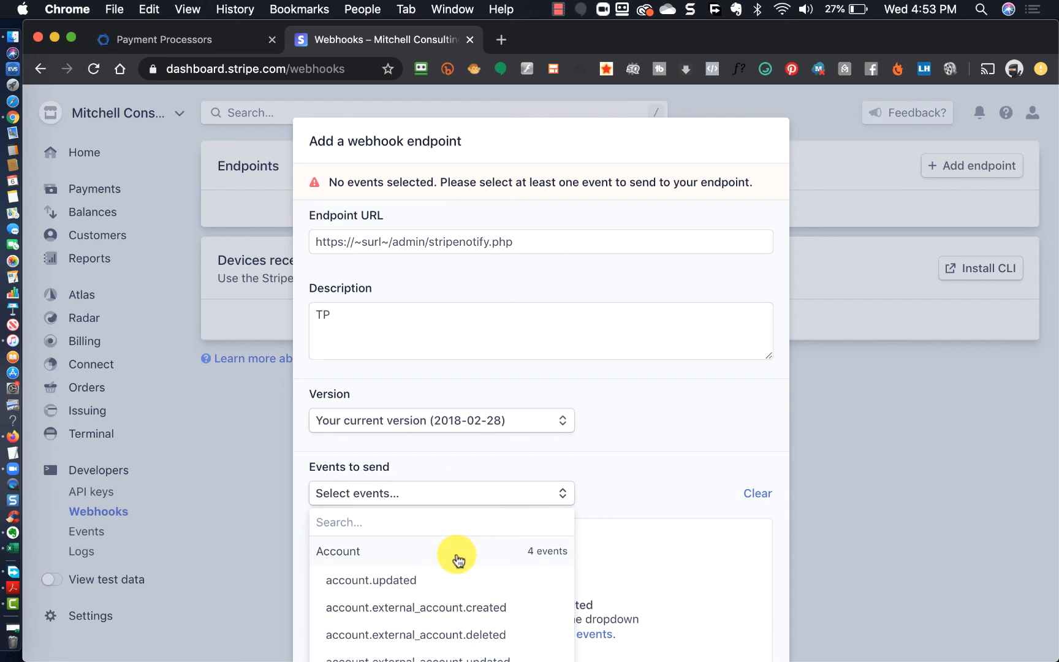
scroll(454, 554, "down", 15)
scroll(585, 570, "down", 5)
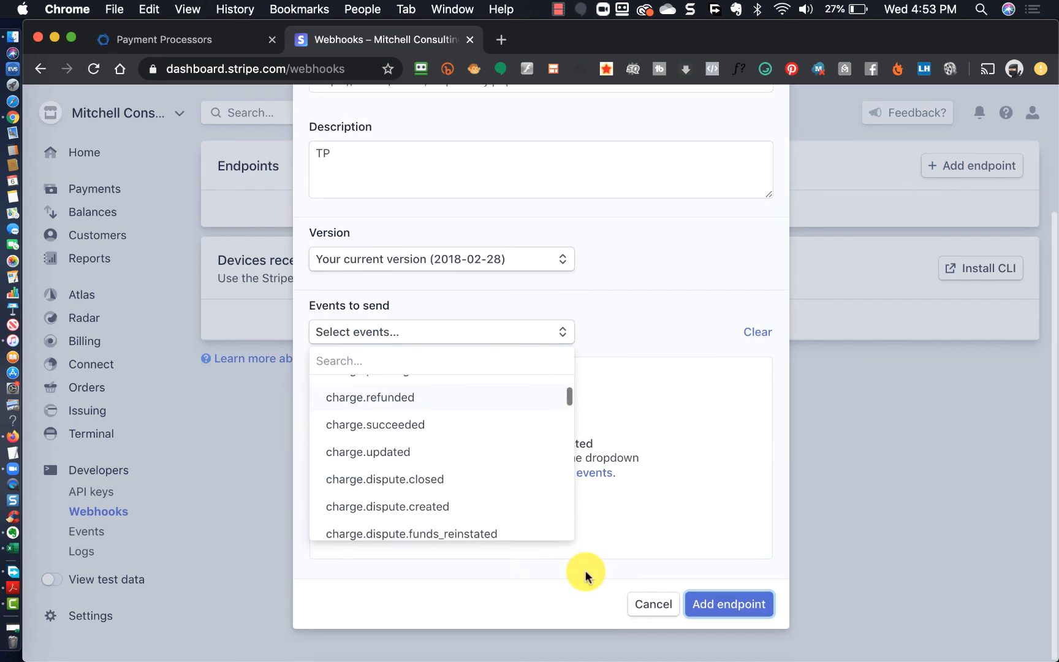
scroll(368, 438, "down", 20)
scroll(369, 438, "down", 10)
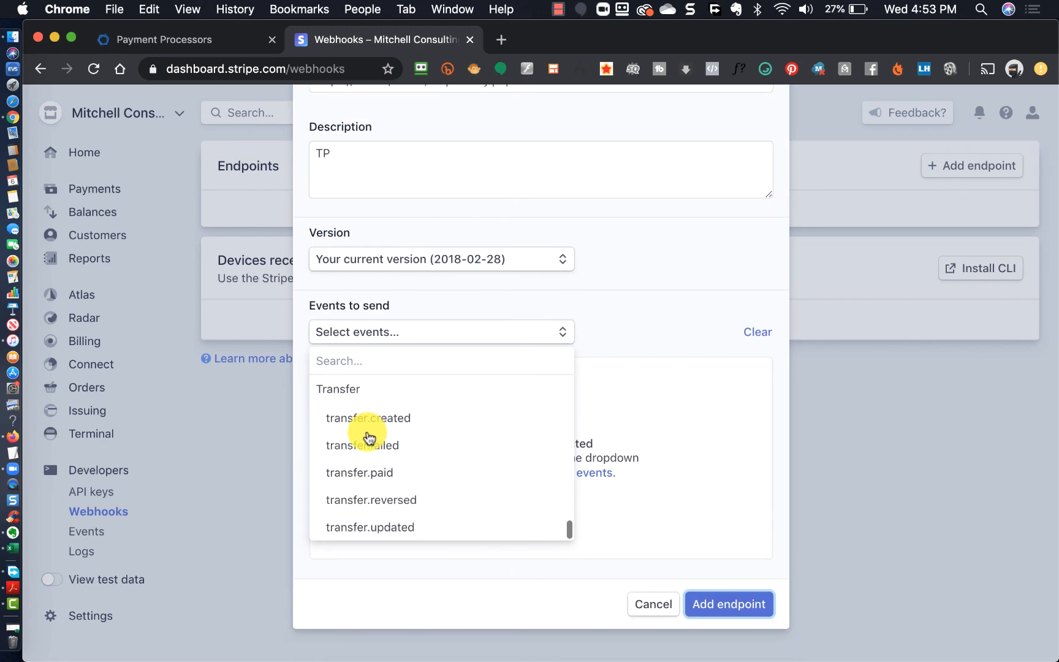
scroll(369, 438, "up", 20)
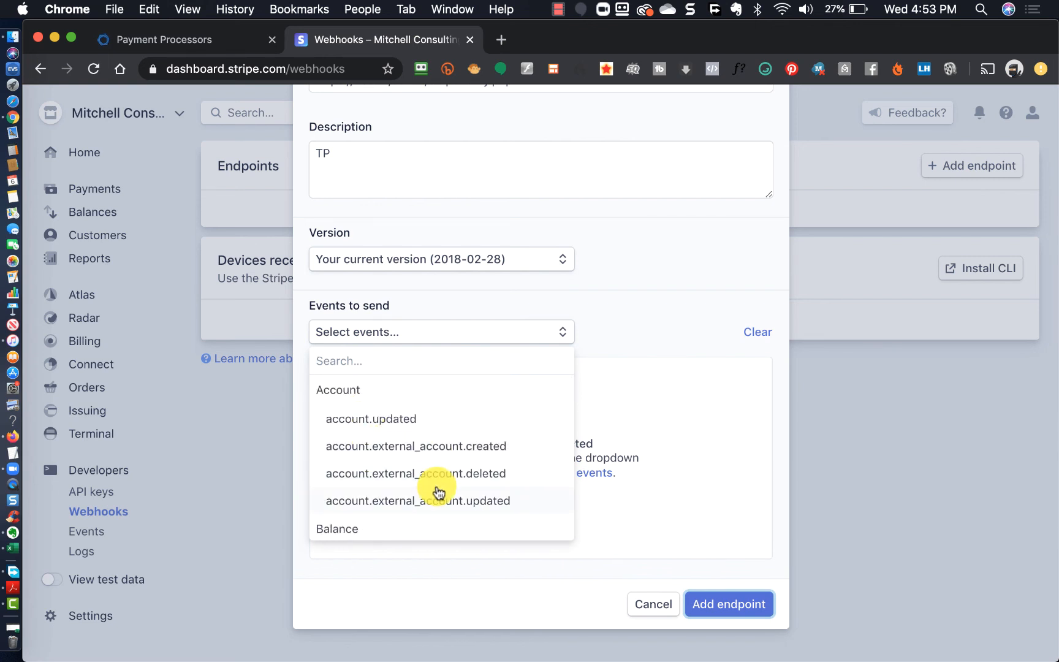
scroll(439, 491, "down", 8)
scroll(438, 491, "down", 15)
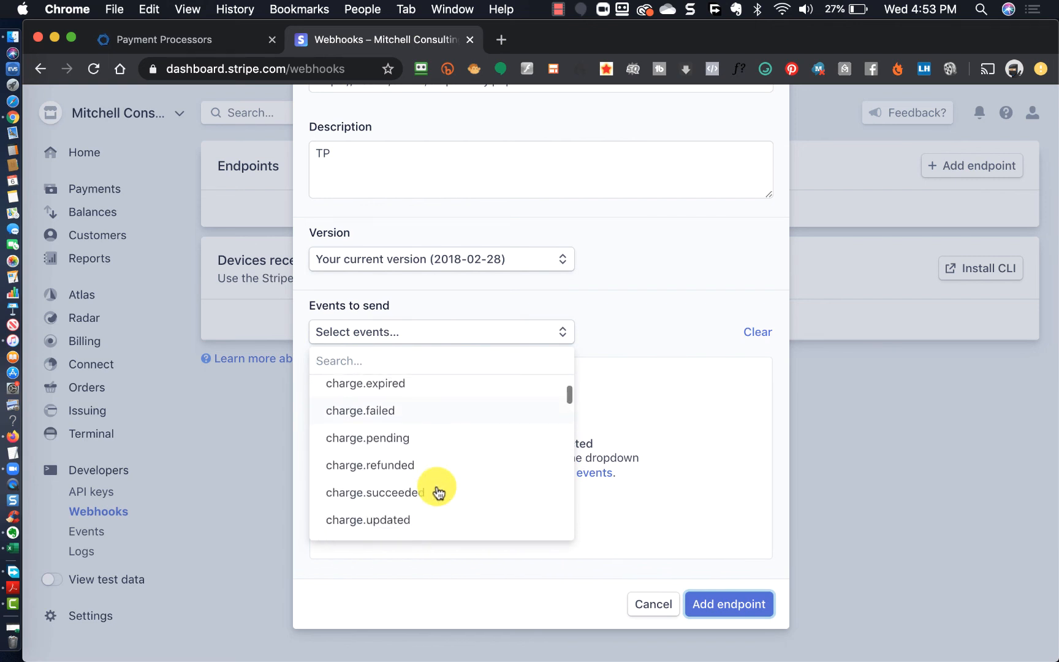
scroll(439, 491, "down", 15)
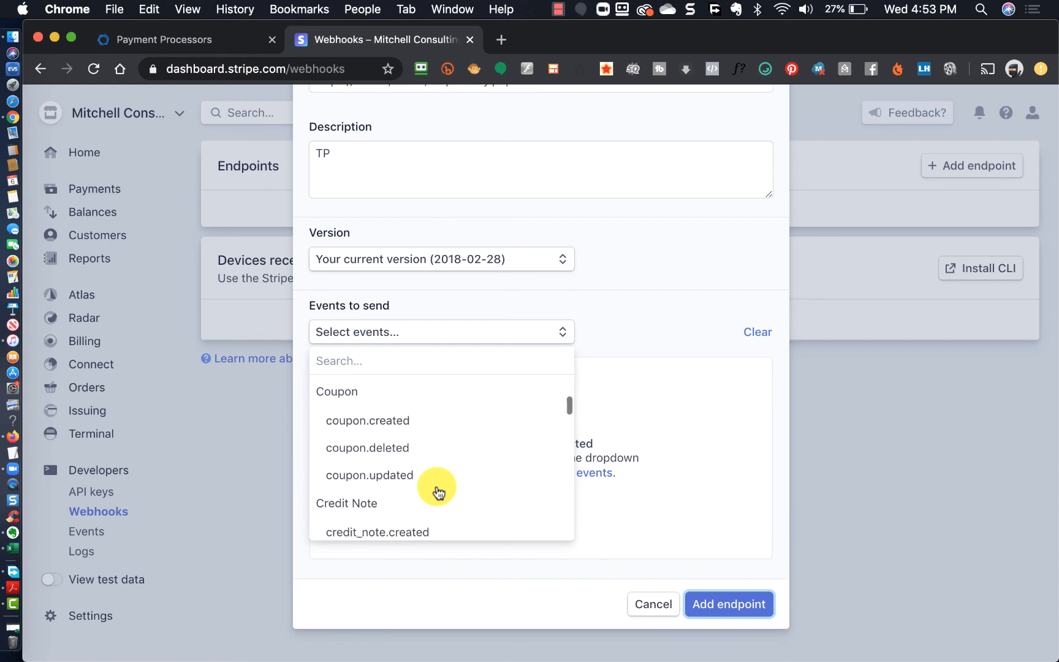
scroll(438, 491, "down", 15)
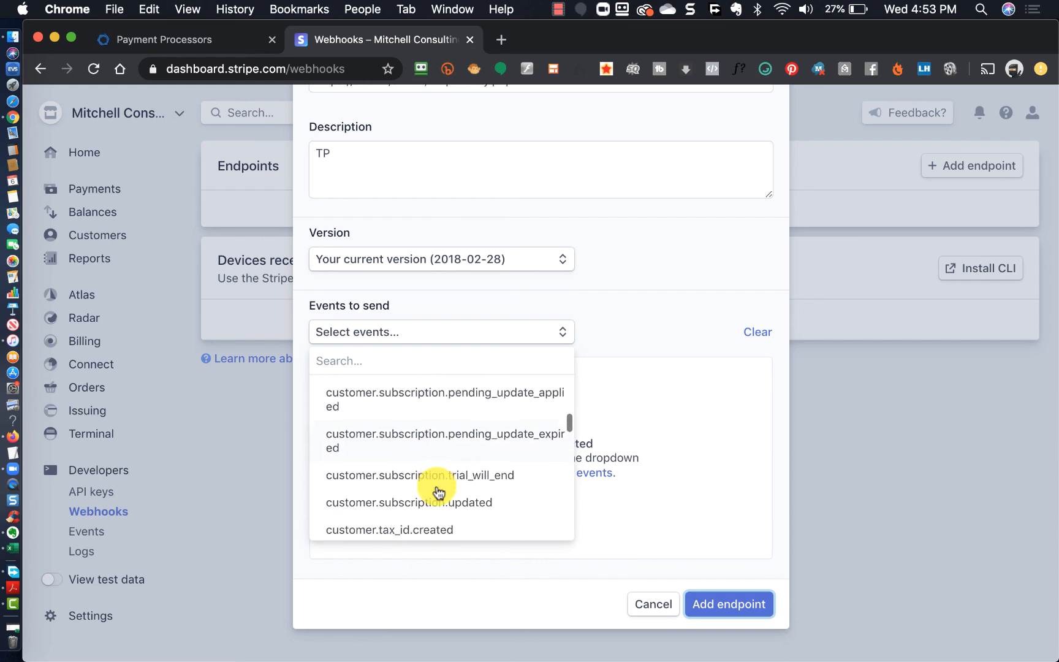
scroll(439, 490, "down", 15)
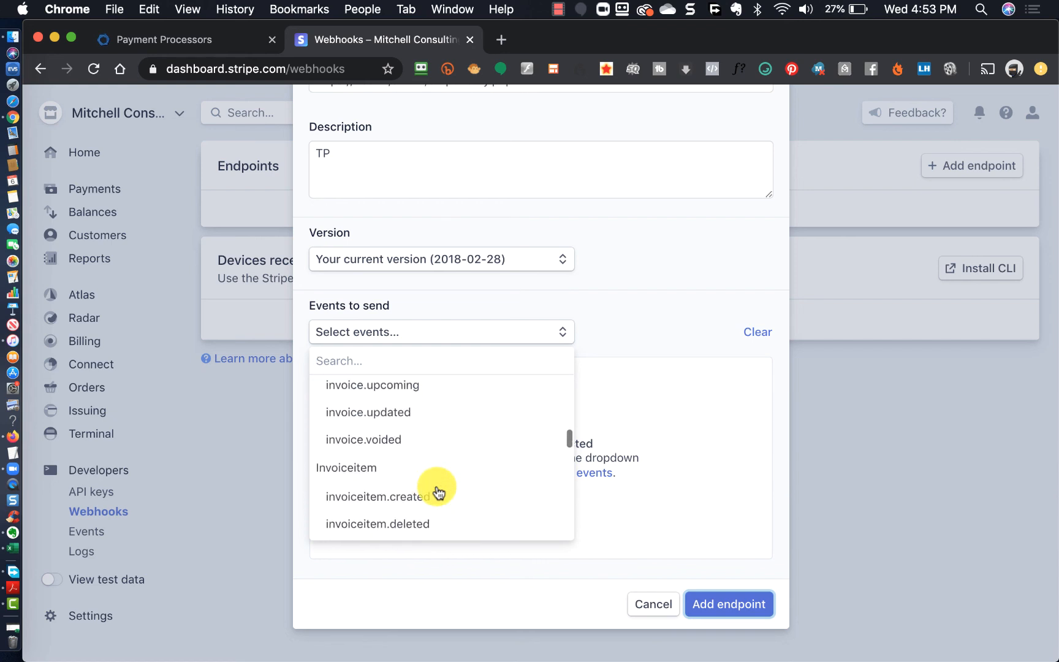
scroll(439, 491, "down", 15)
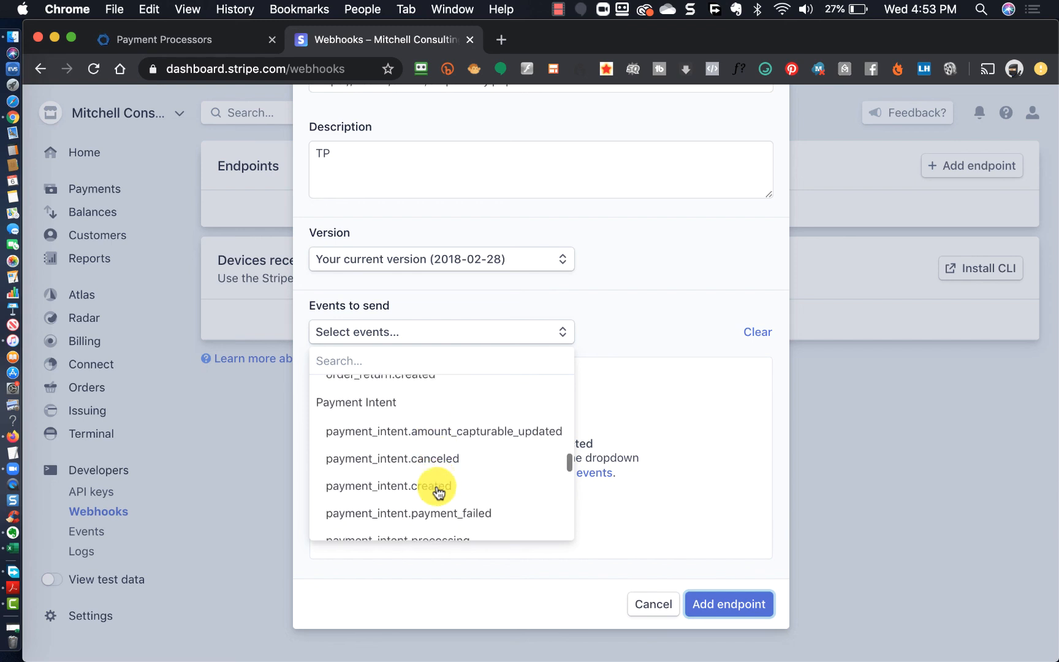
scroll(439, 490, "down", 6)
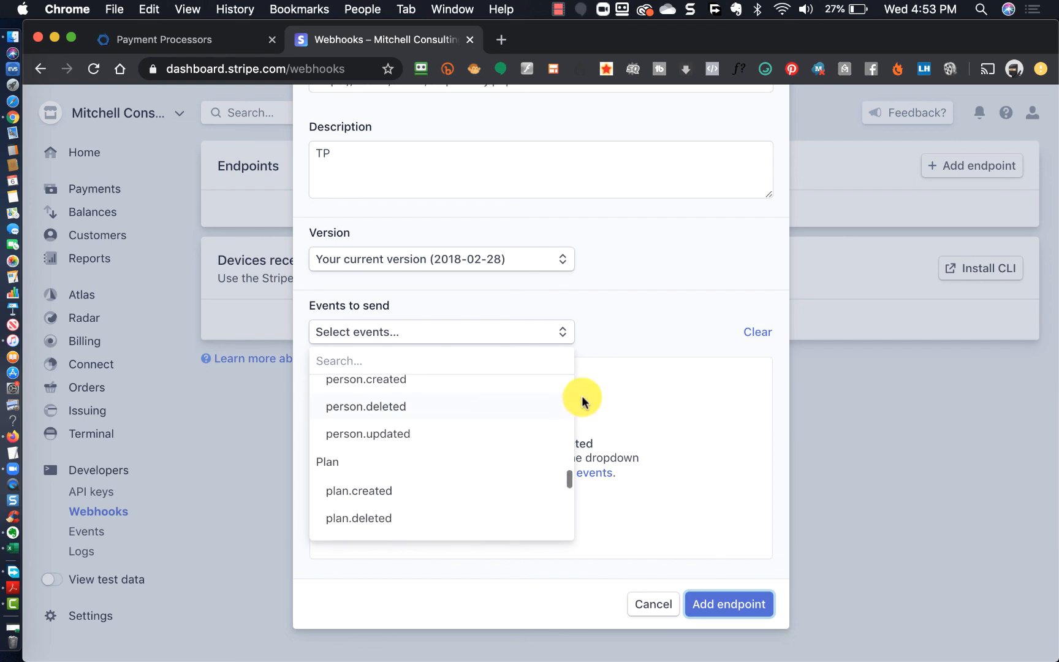
left_click(676, 398)
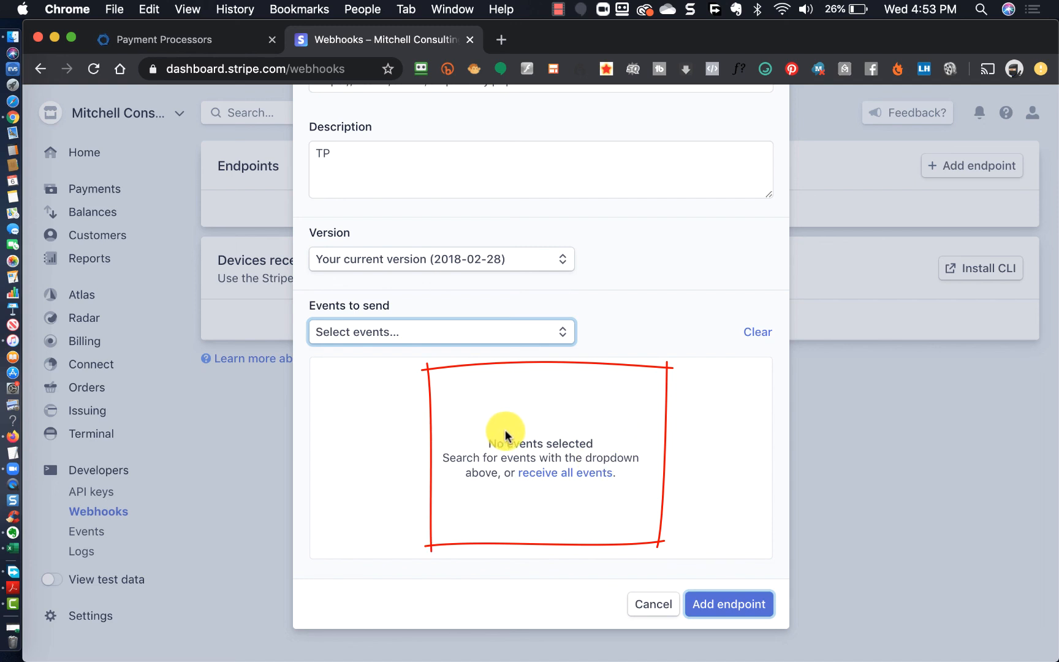
left_click(559, 9)
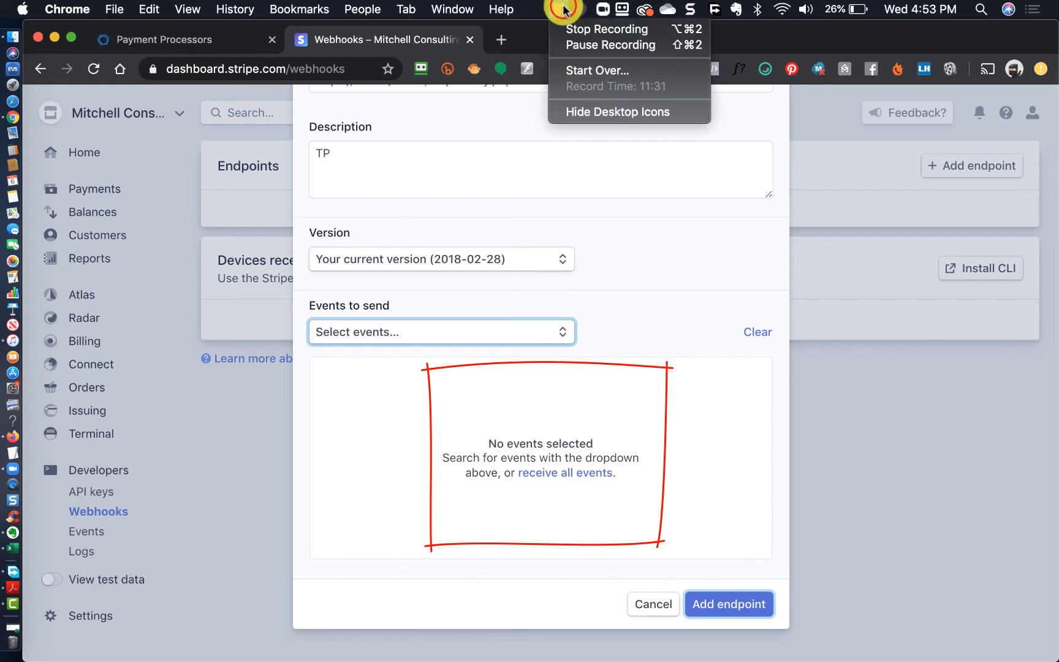
left_click(609, 44)
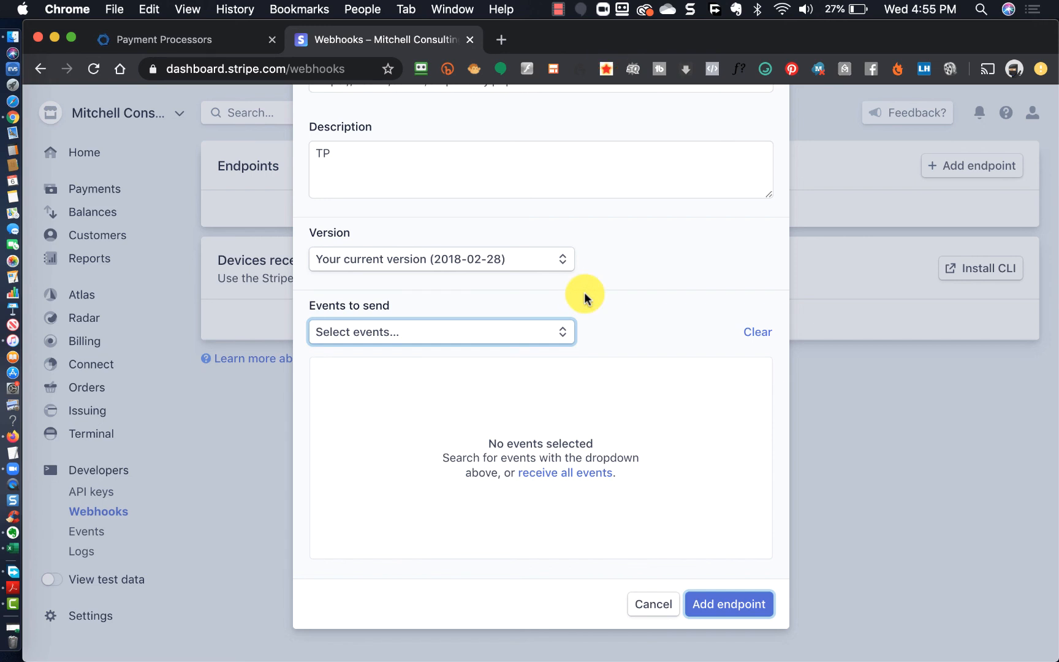
Set the webhook endpoint to receive all events and add the endpoint
left_click(569, 483)
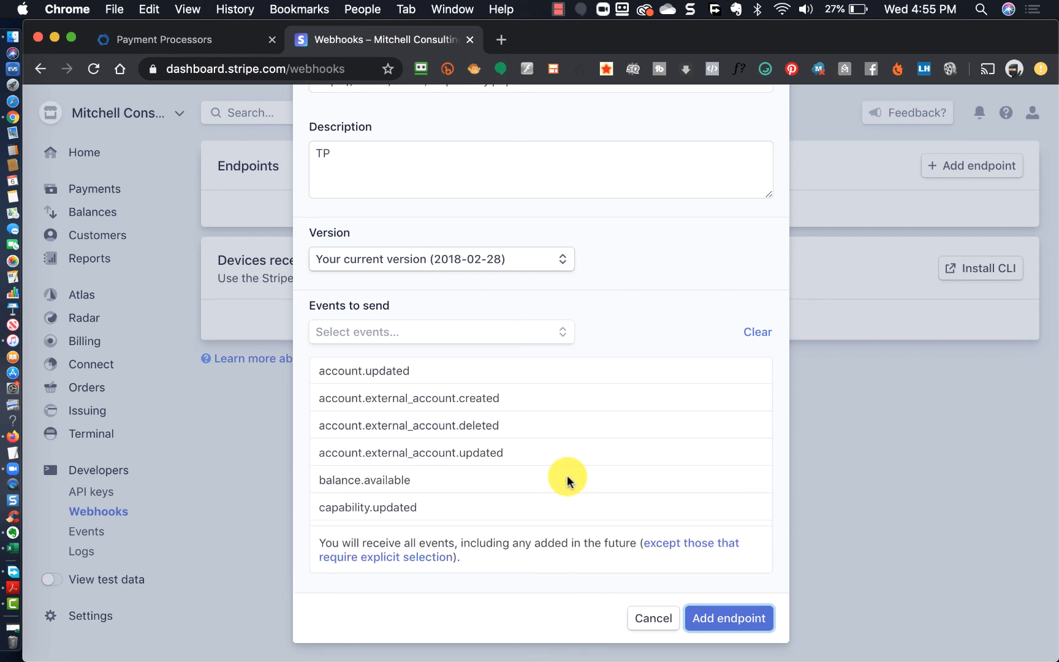
left_click(620, 274)
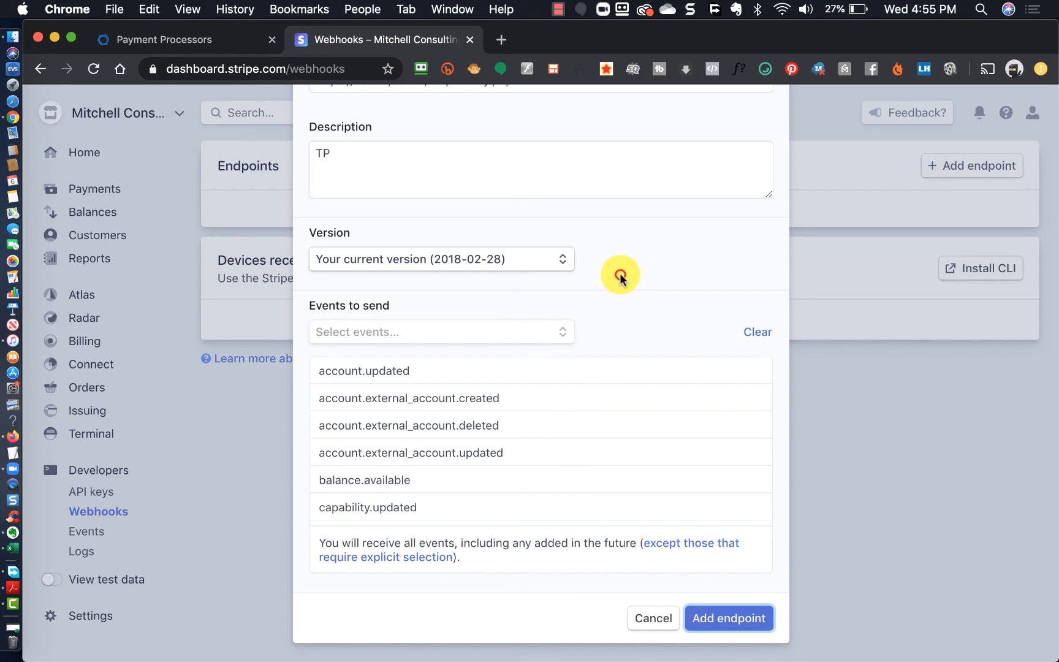
left_click(703, 628)
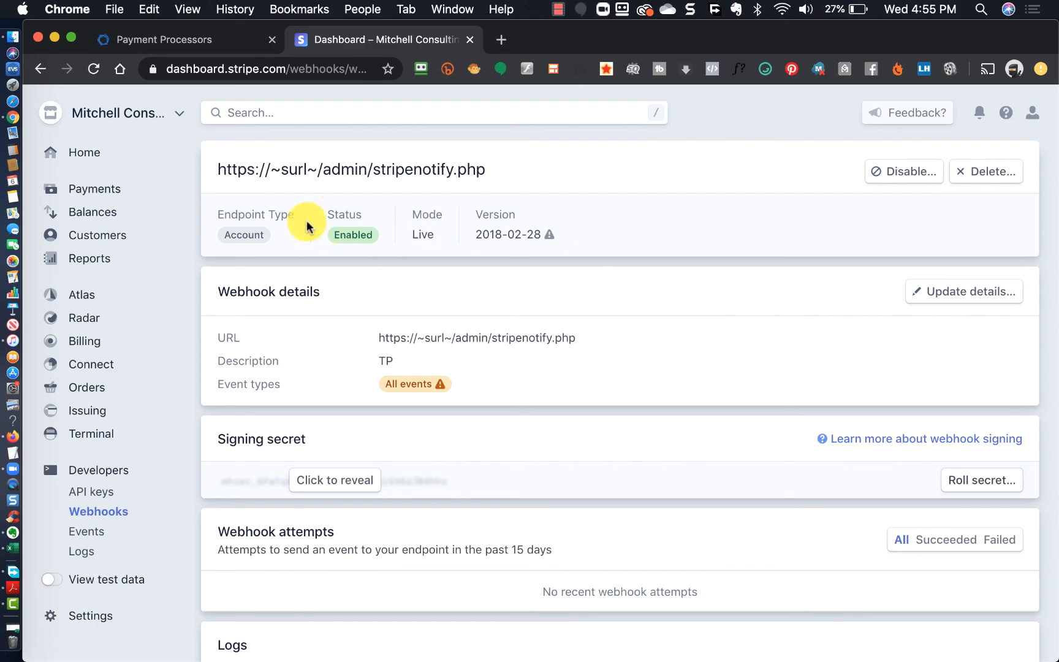
Compare the new Stripe endpoint's mode, URL and event types with the instructions in Text Prospector
left_click(201, 43)
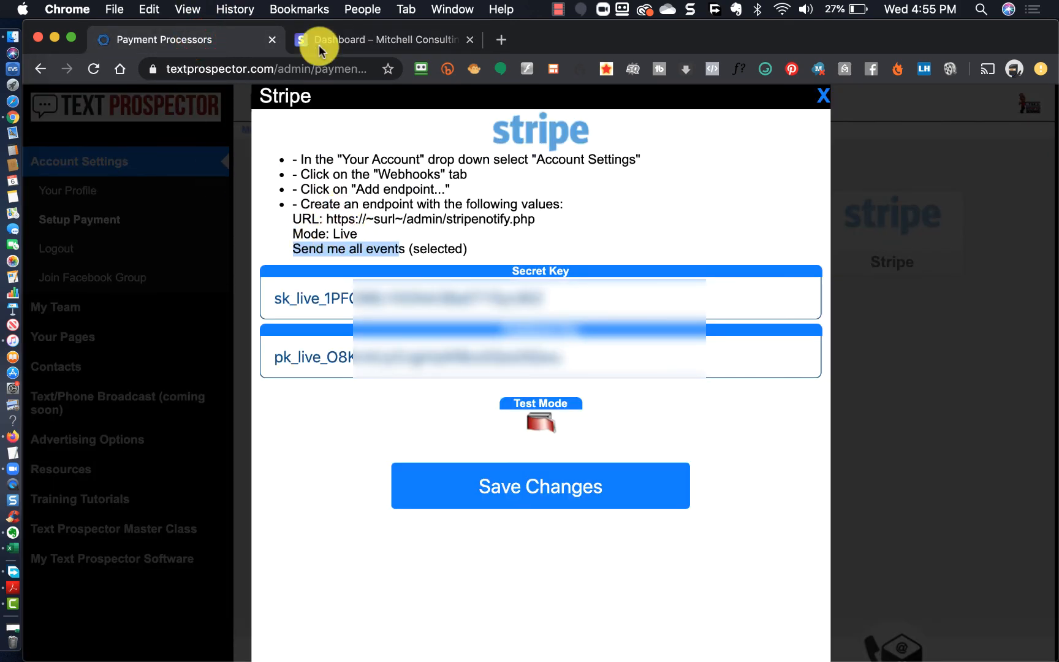
left_click(365, 41)
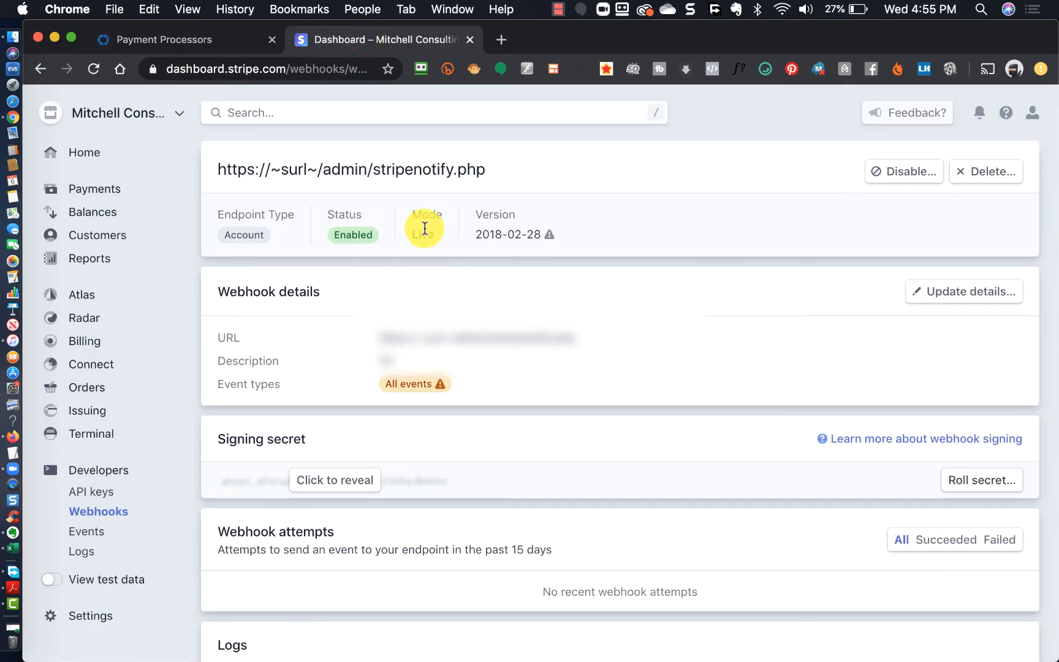
scroll(392, 264, "down", 3)
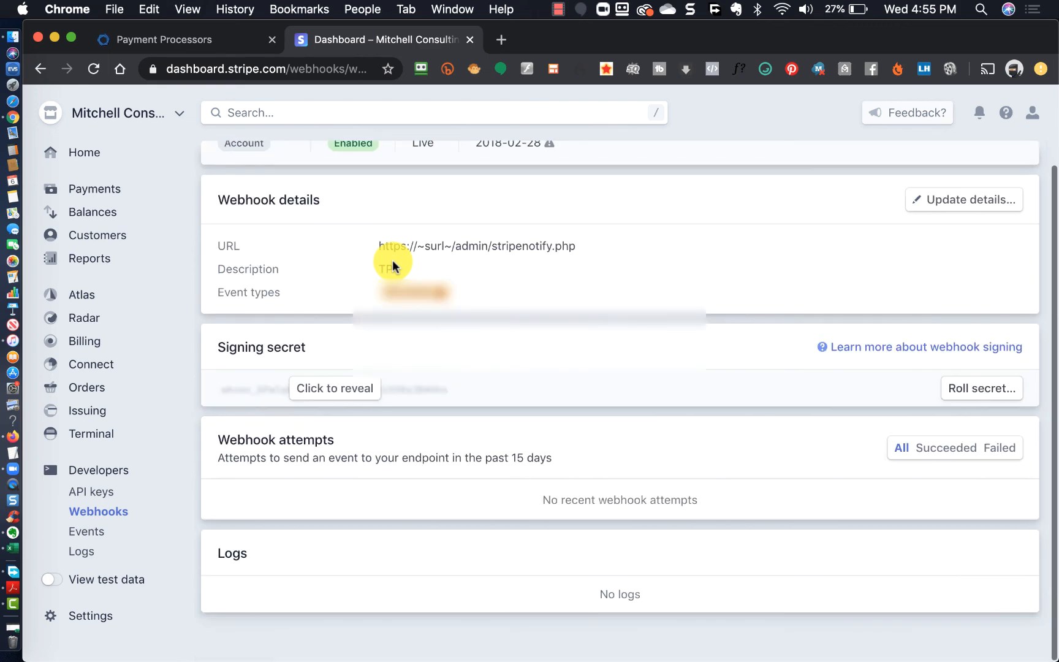
scroll(393, 264, "up", 3)
Switch to Text Prospector and save the Stripe payment processor settings
left_click(182, 35)
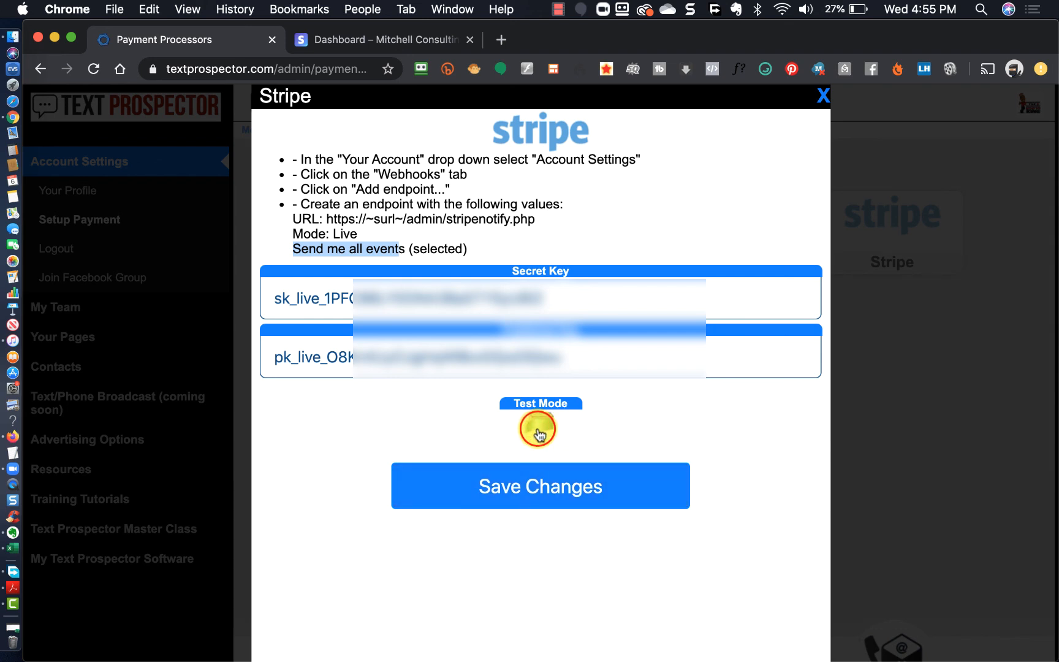
left_click(546, 486)
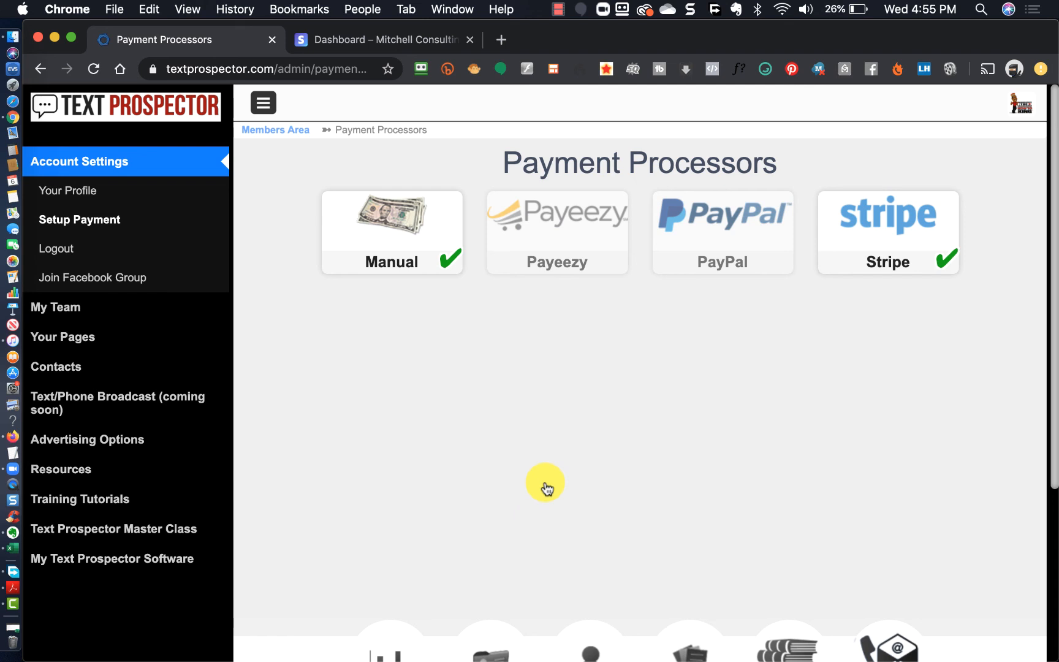
left_click(1018, 108)
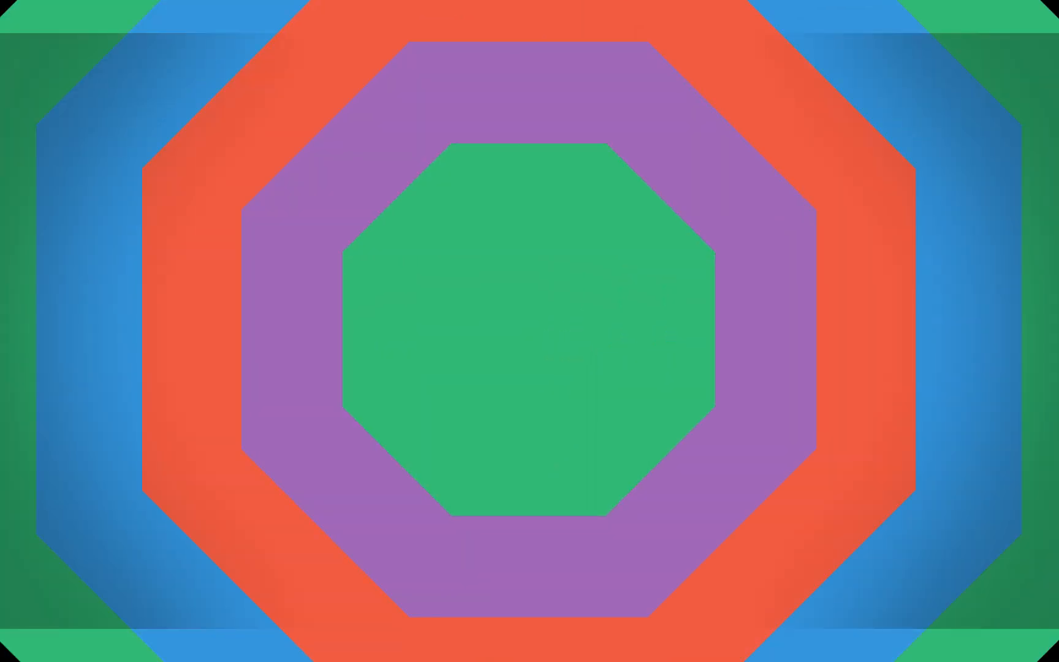